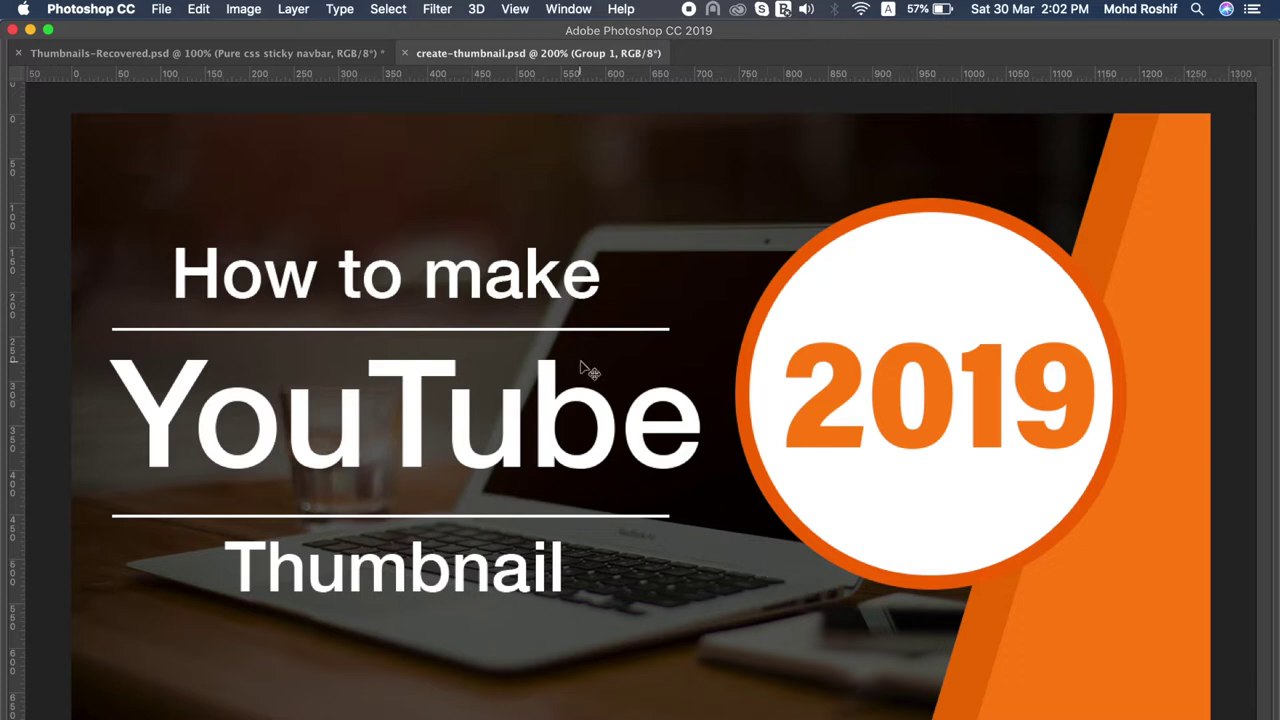
# Switch to the Thumbnails-Recovered.psd sticky navbar thumbnail document.
pyautogui.click(329, 56)
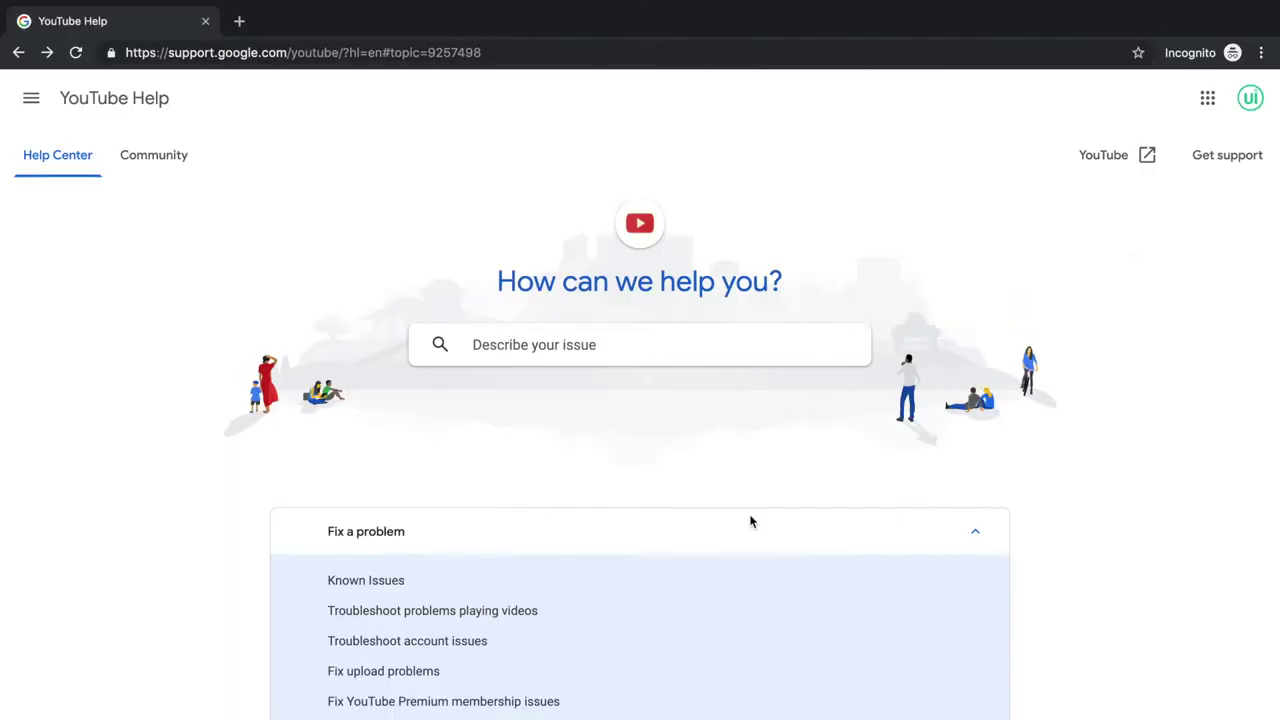
# Search YouTube Help for 'add' and open the Add video thumbnails article.
pyautogui.click(638, 344)
pyautogui.write('add')
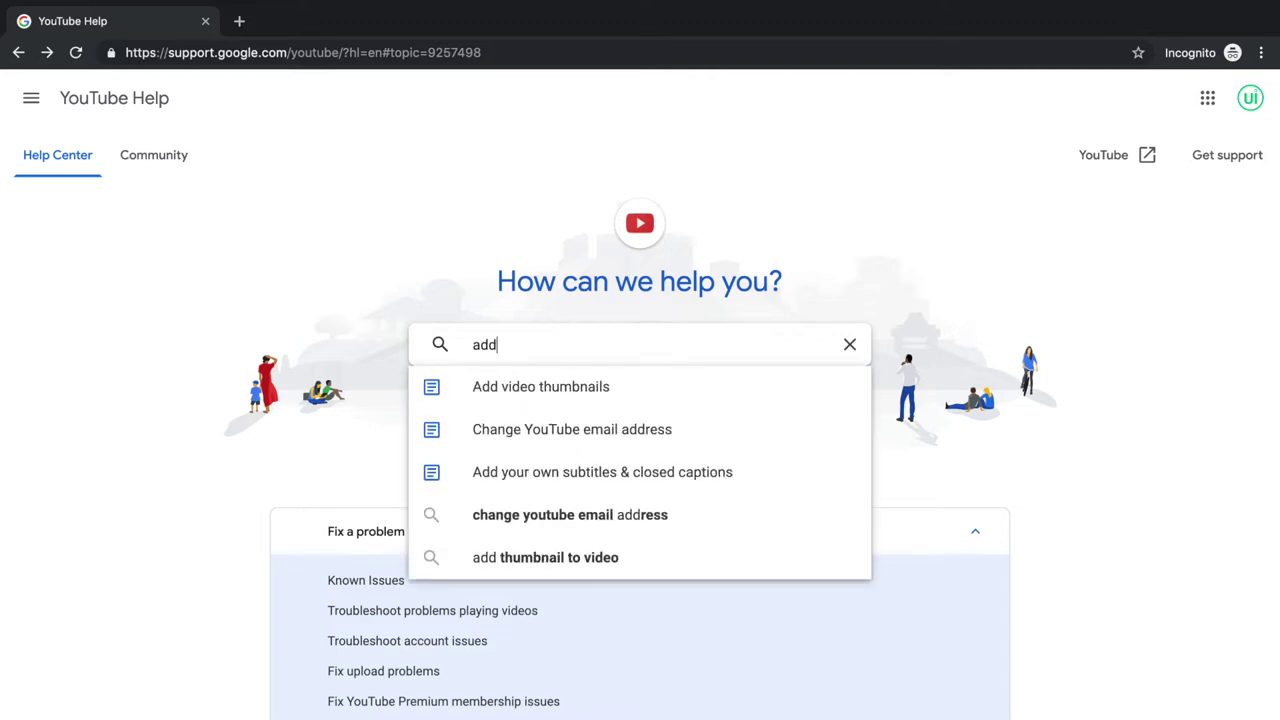
pyautogui.click(658, 388)
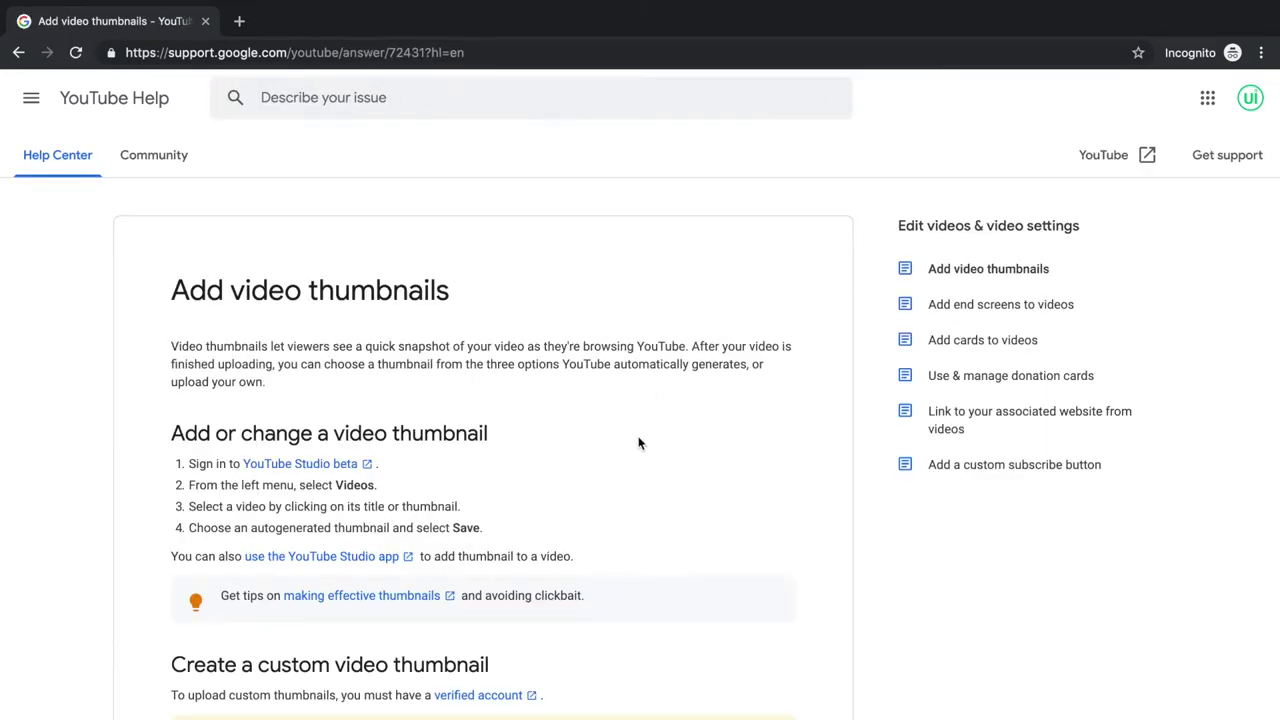
# Expand the article's Image size & resolution recommendations.
pyautogui.scroll(-1, 640, 443)
pyautogui.scroll(-3, 640, 443)
pyautogui.scroll(-1, 640, 443)
pyautogui.scroll(-2, 640, 443)
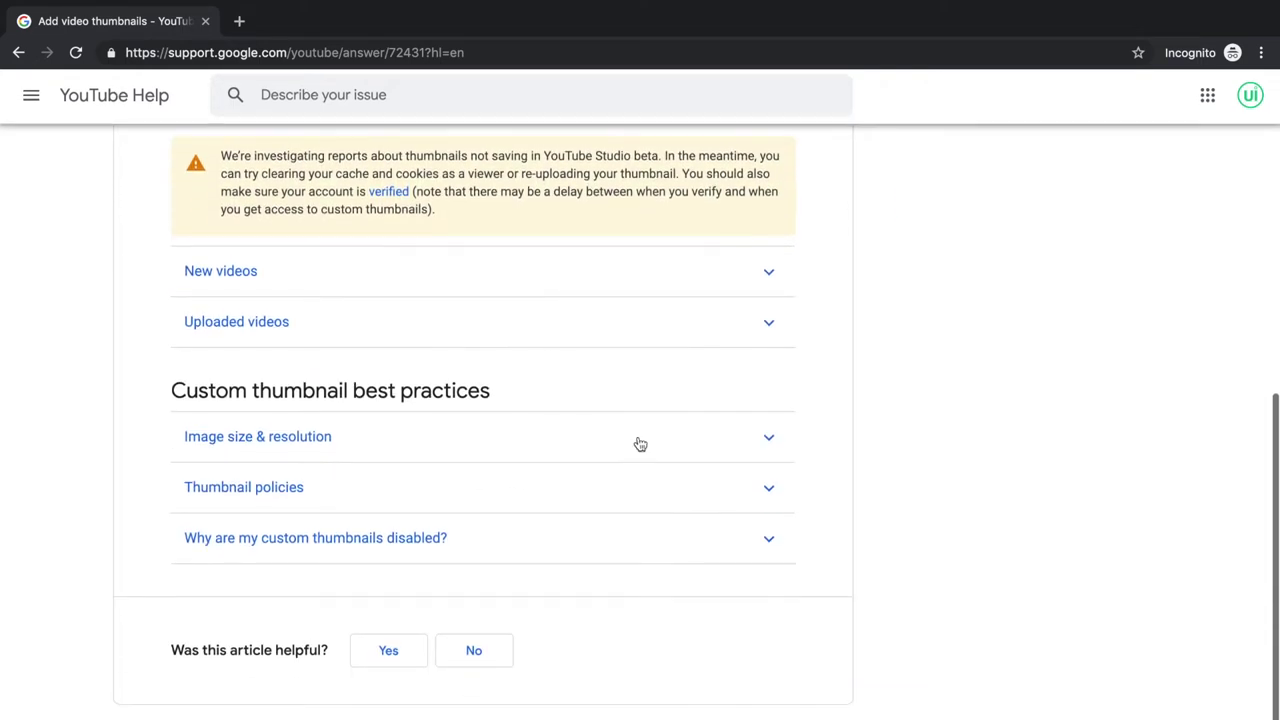
pyautogui.click(770, 452)
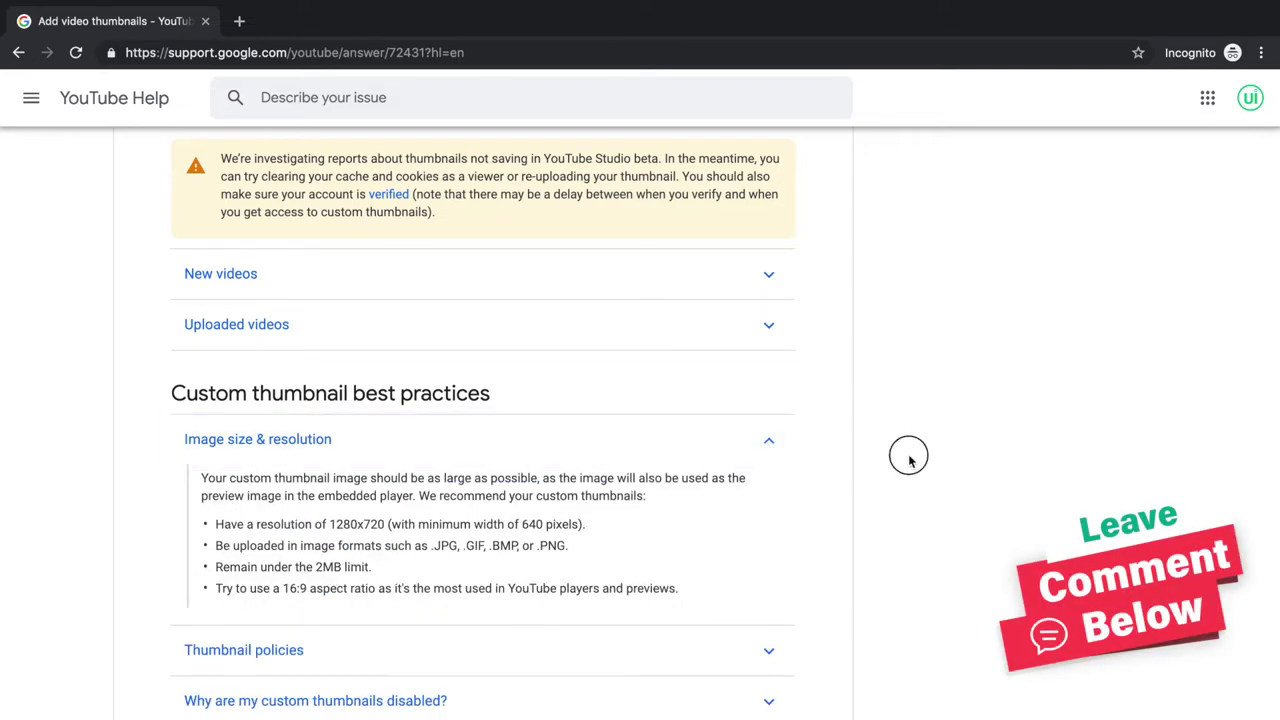
pyautogui.scroll(-2, 693, 492)
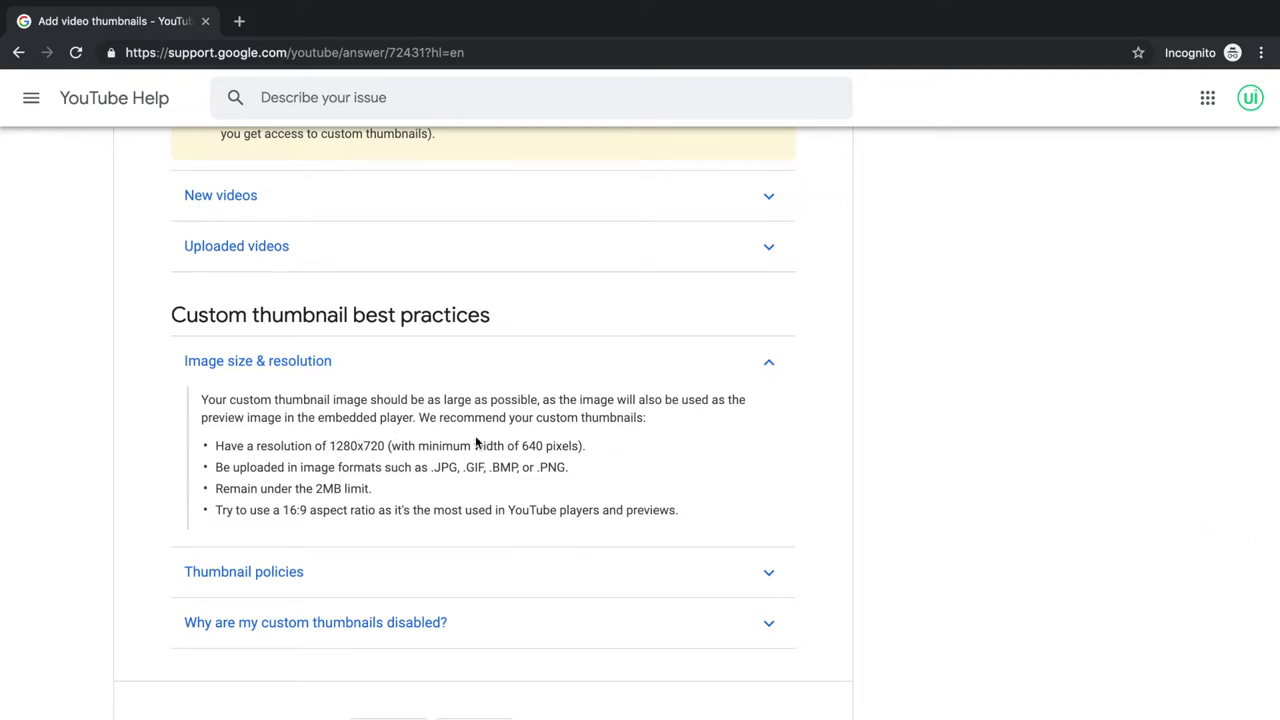
# Highlight the accepted formats (.JPG, .GIF, .BMP, .PNG) and the 2MB size limit.
pyautogui.click(435, 470)
pyautogui.moveTo(435, 470); pyautogui.dragTo(572, 470)
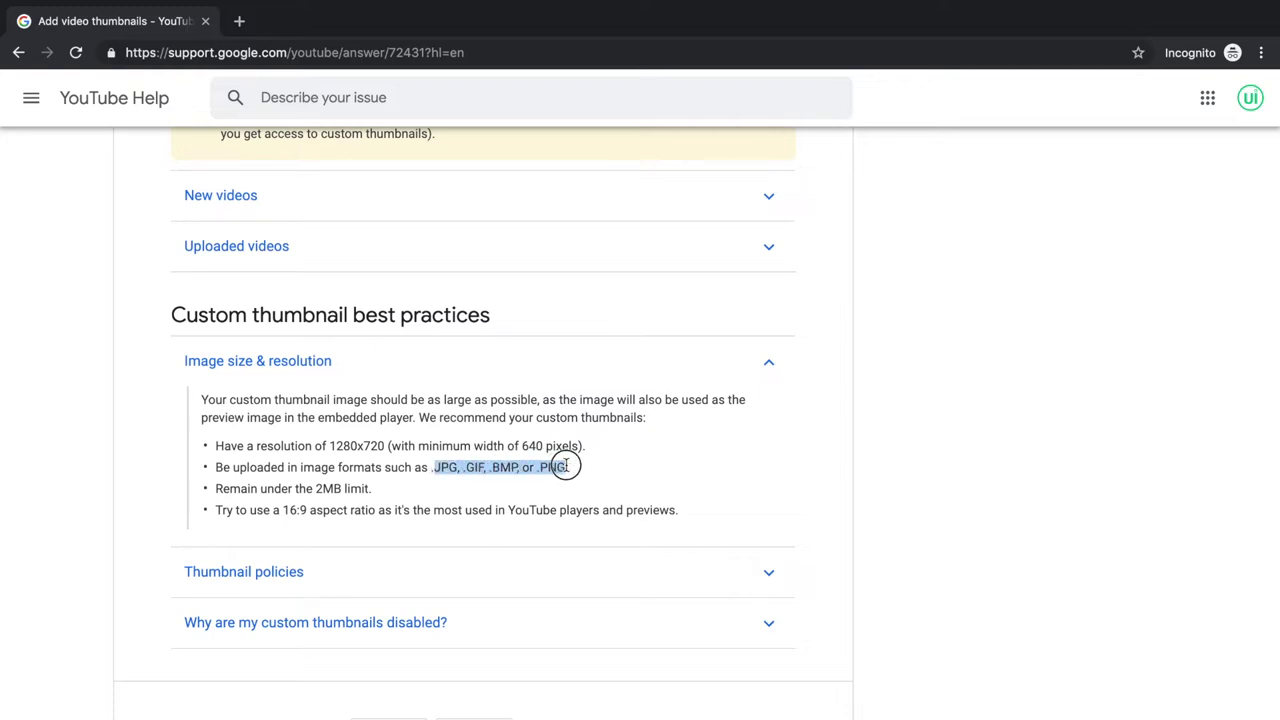
pyautogui.click(576, 472)
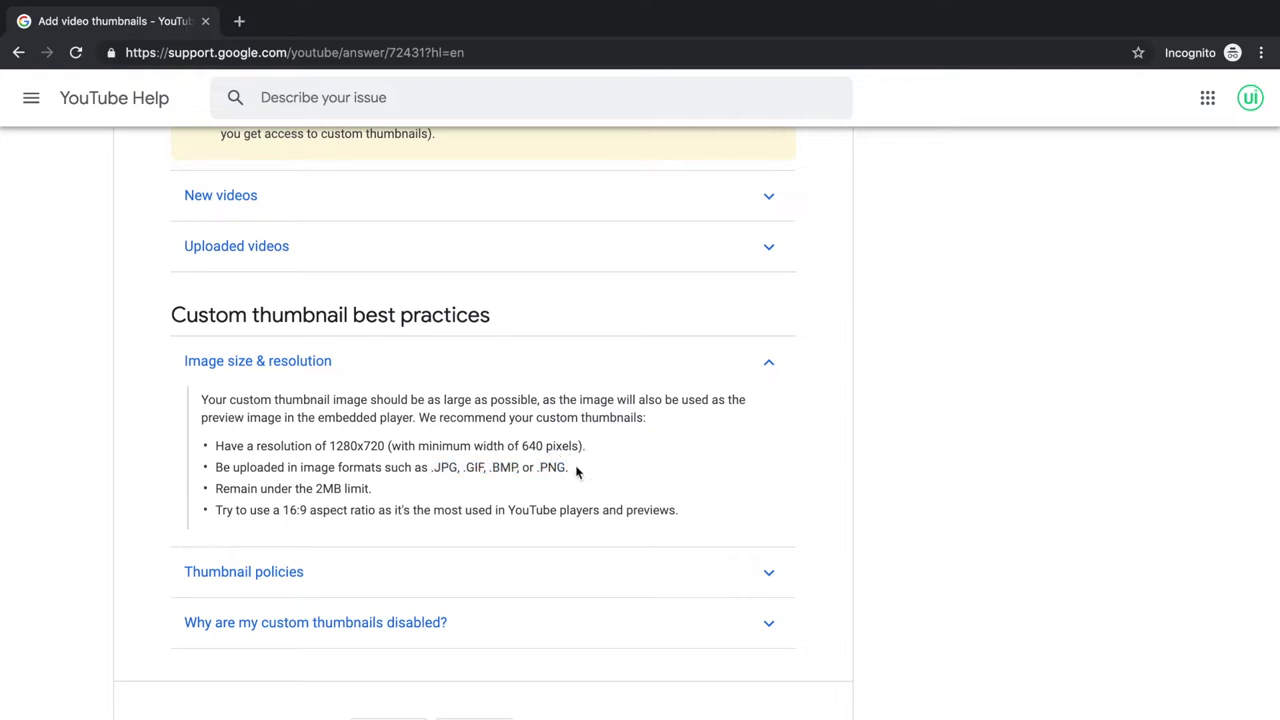
pyautogui.doubleClick(329, 488)
pyautogui.click(385, 489)
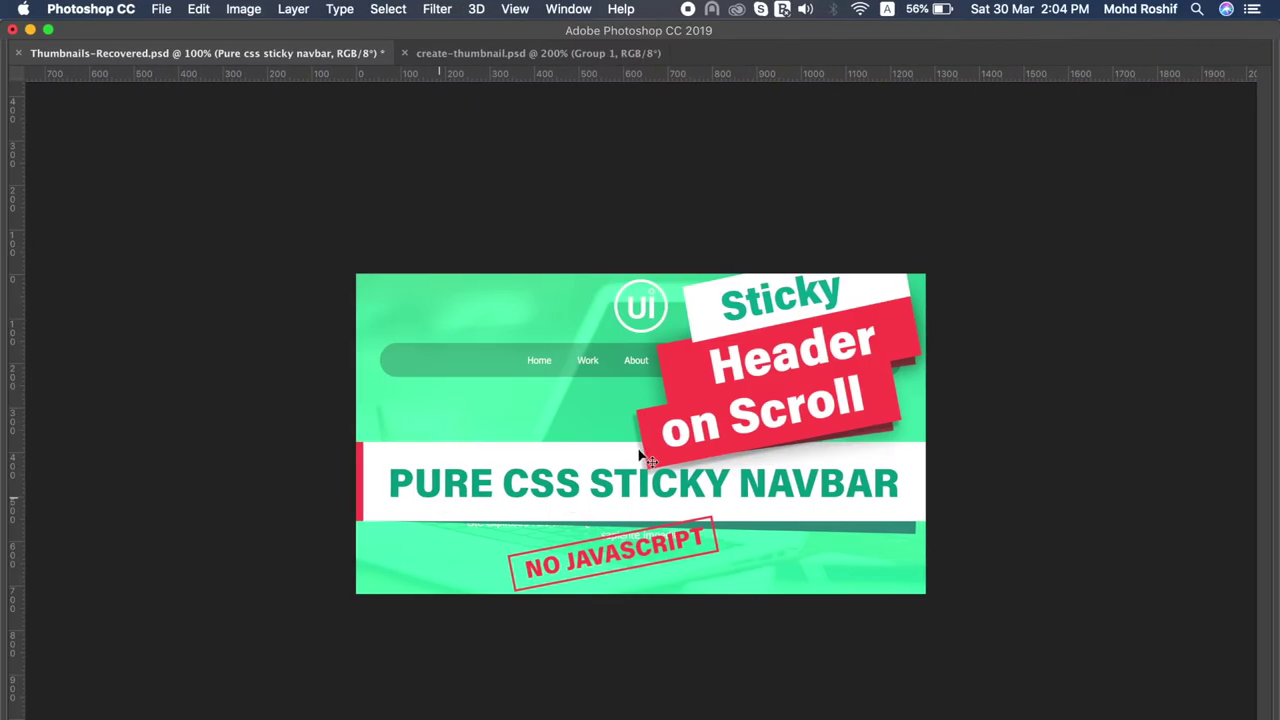
pyautogui.press('super+alt+i')
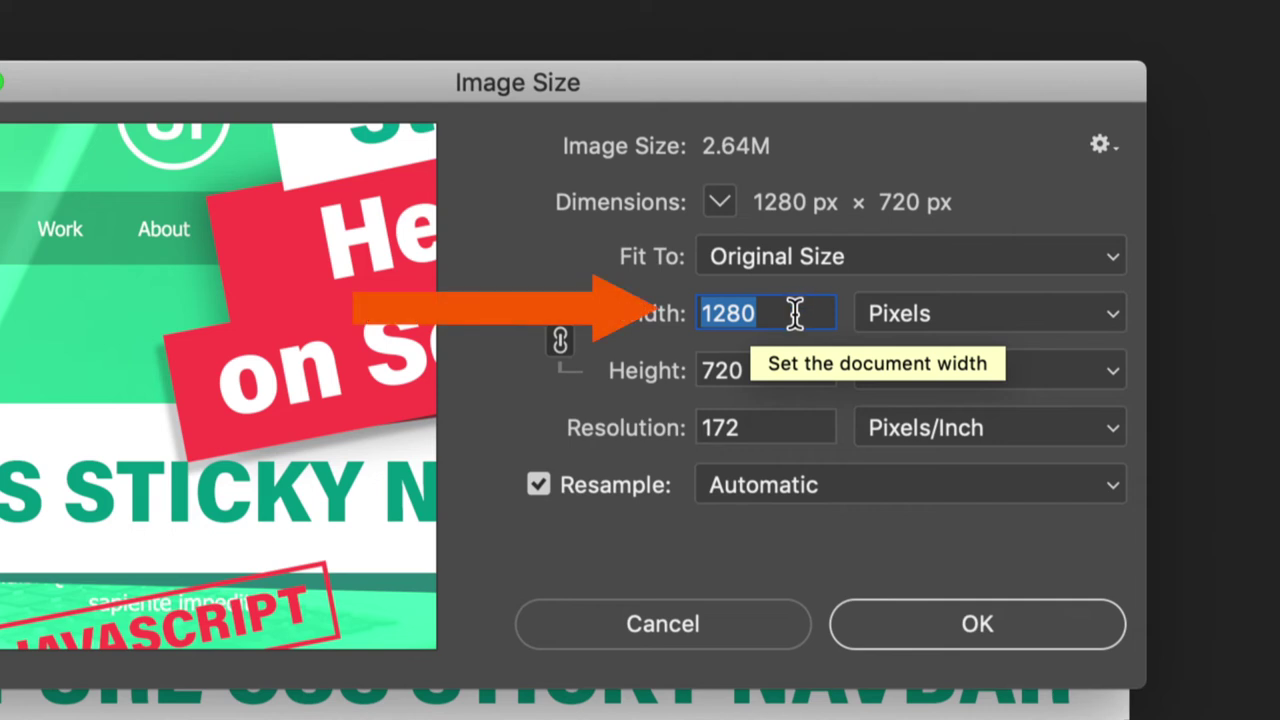
pyautogui.click(795, 313)
pyautogui.doubleClick(748, 313)
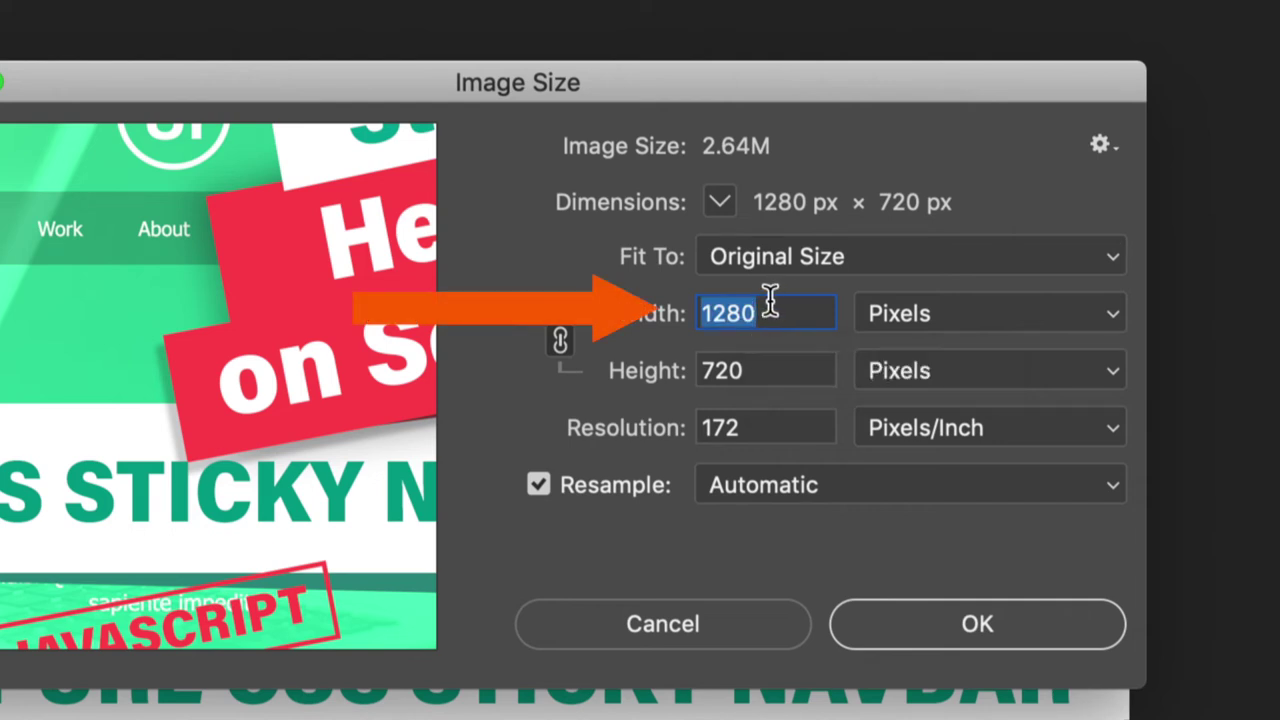
pyautogui.click(778, 313)
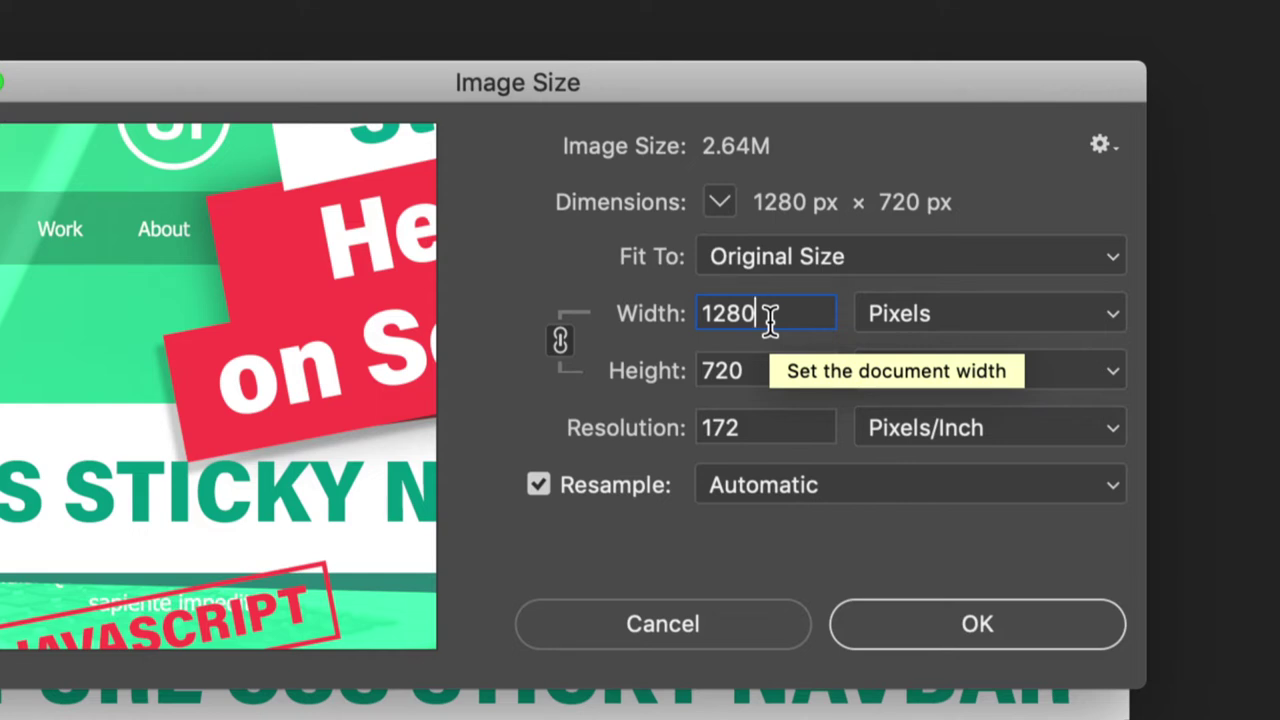
pyautogui.press('BackSpace')
pyautogui.press('BackSpace')
pyautogui.press('BackSpace')
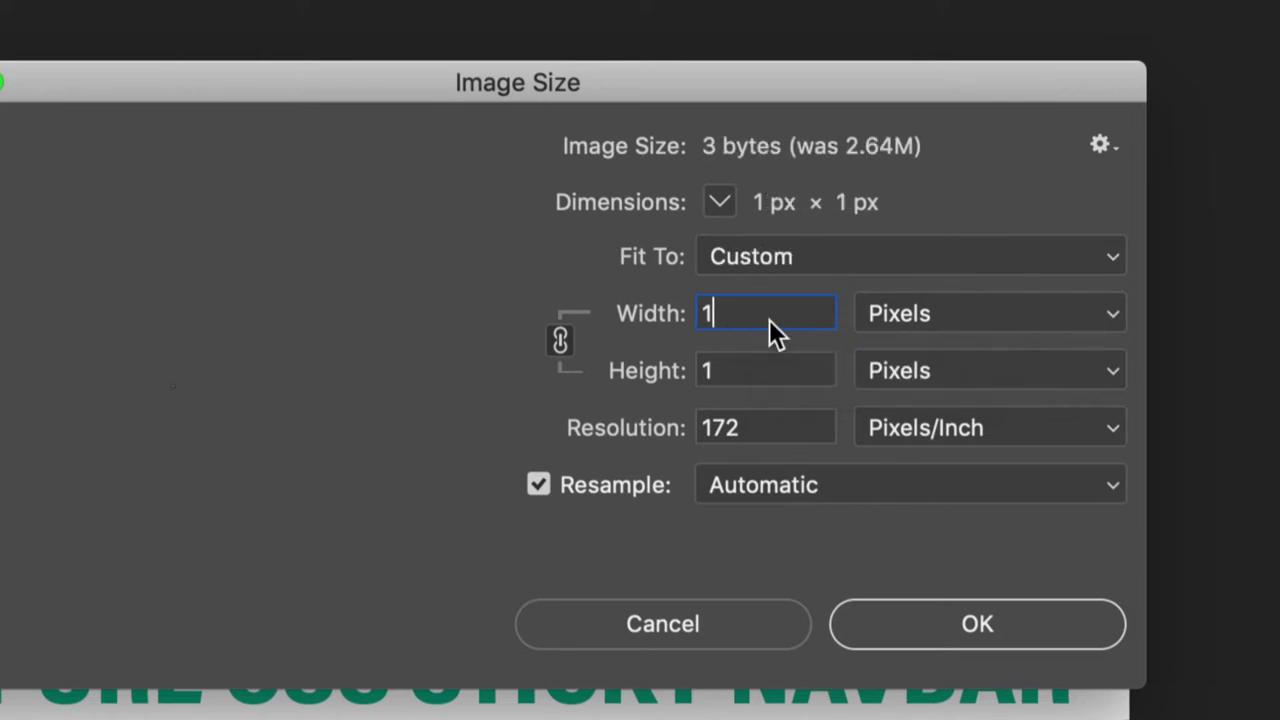
pyautogui.write('600')
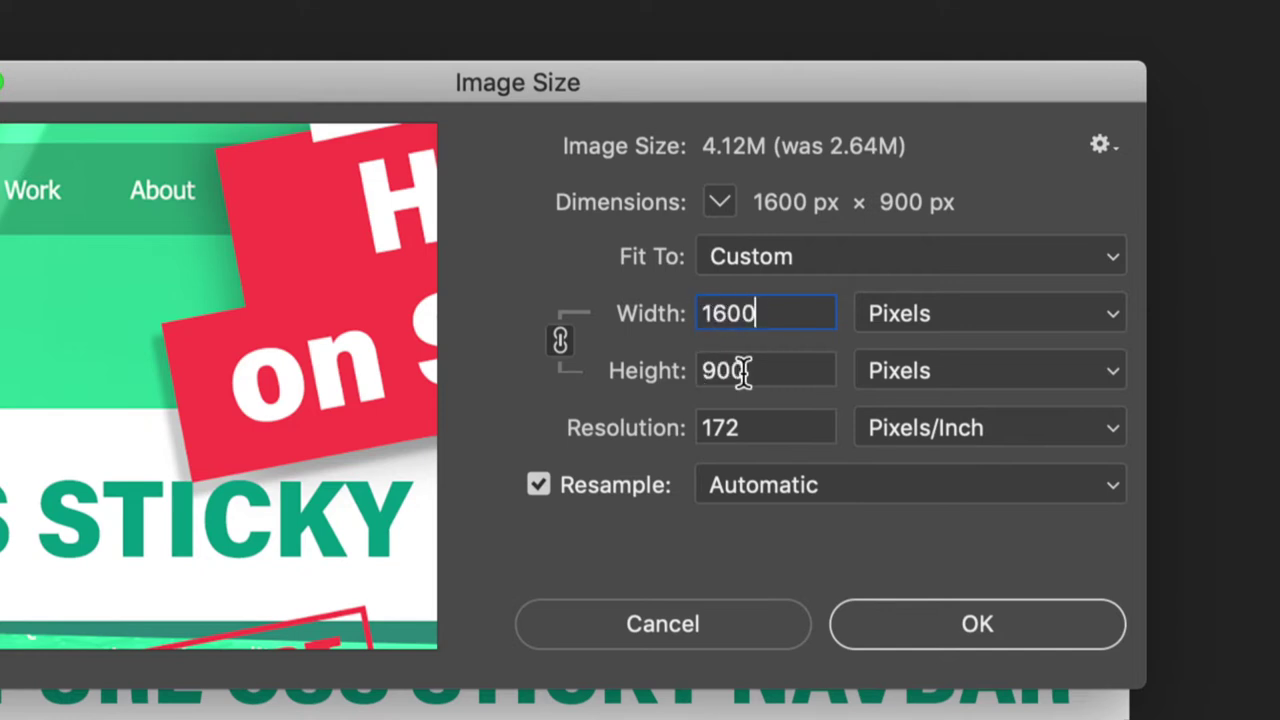
pyautogui.press('BackSpace')
pyautogui.press('BackSpace')
pyautogui.press('BackSpace')
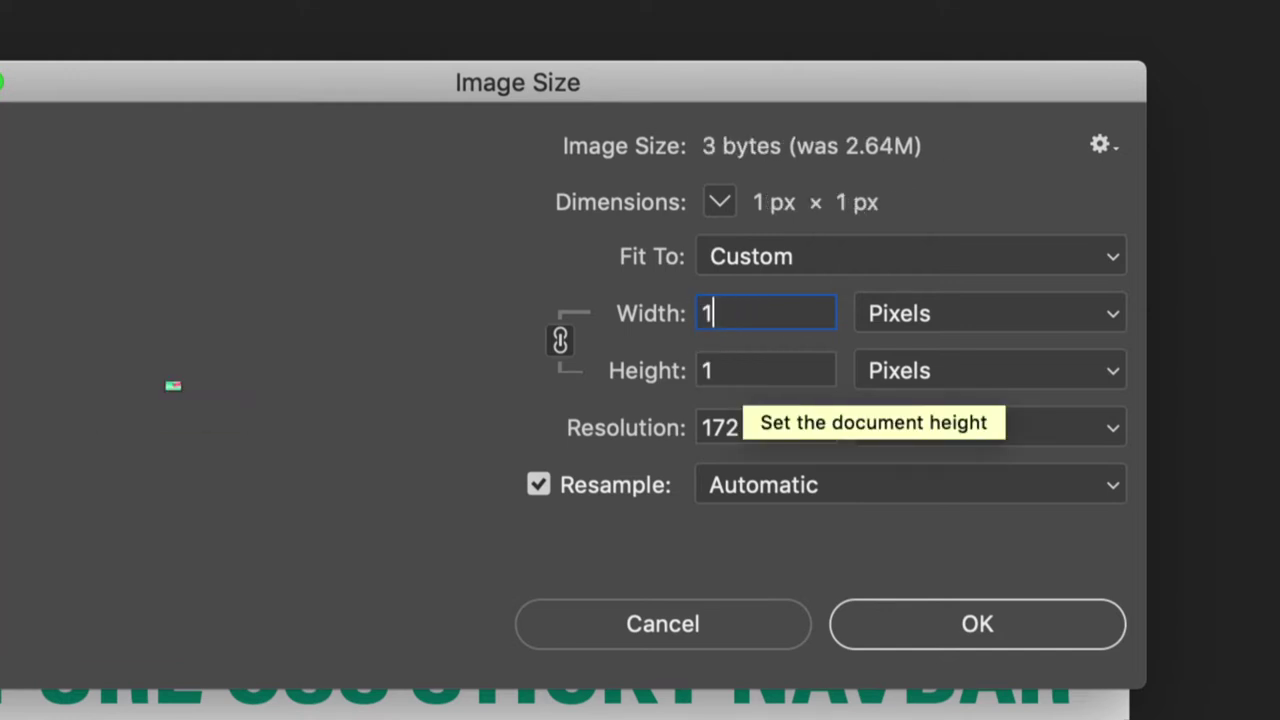
pyautogui.write('920')
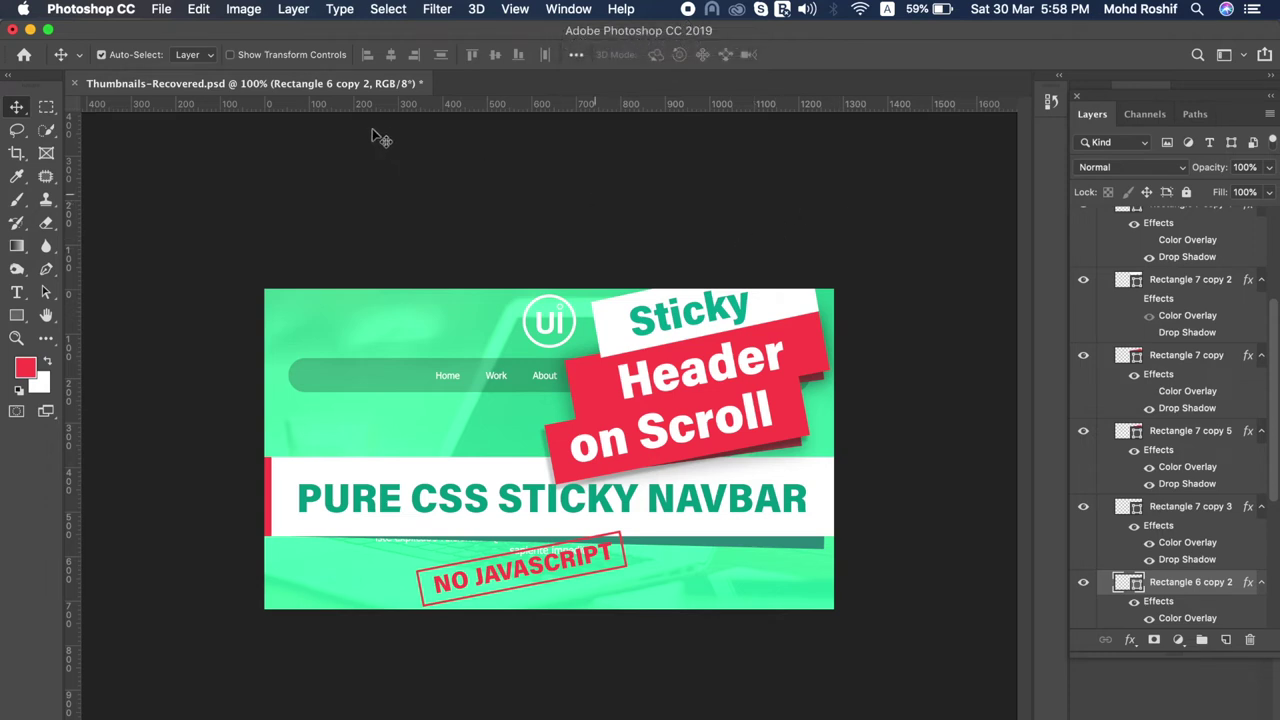
# Create a blank white 1280×720 px Untitled-1 document, briefly checking the navbar thumbnail.
pyautogui.click(160, 10)
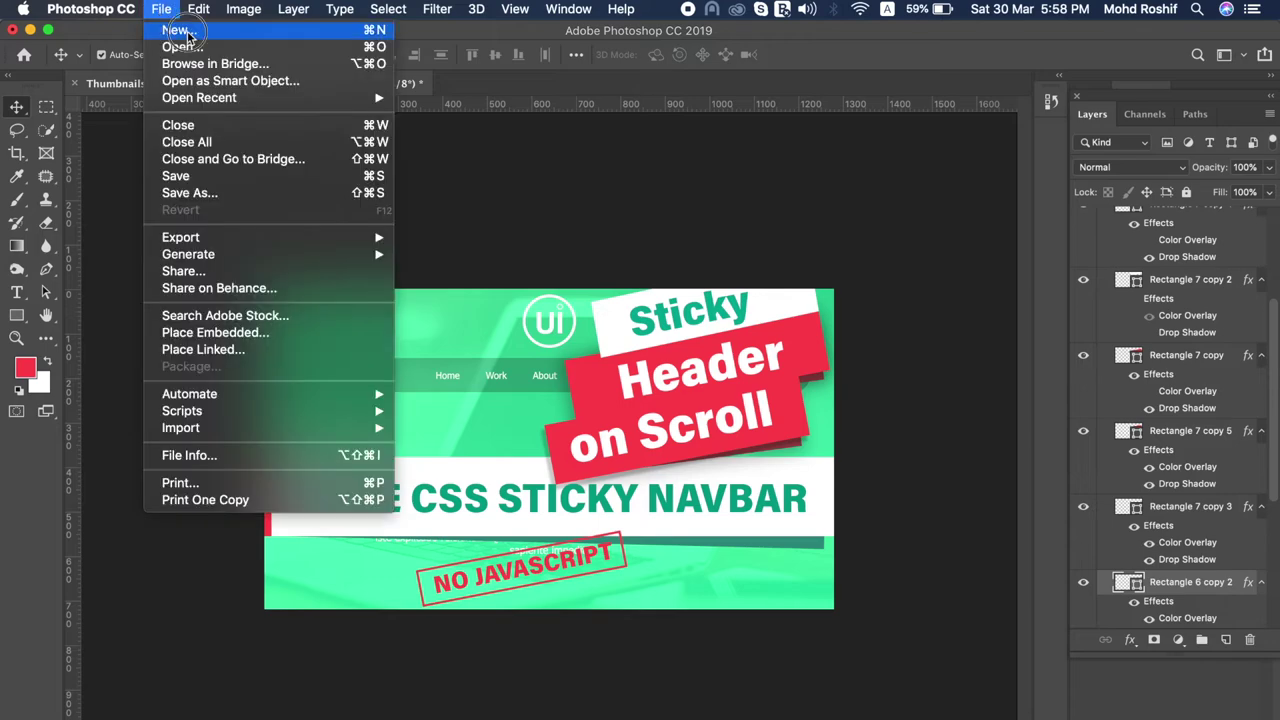
pyautogui.click(484, 158)
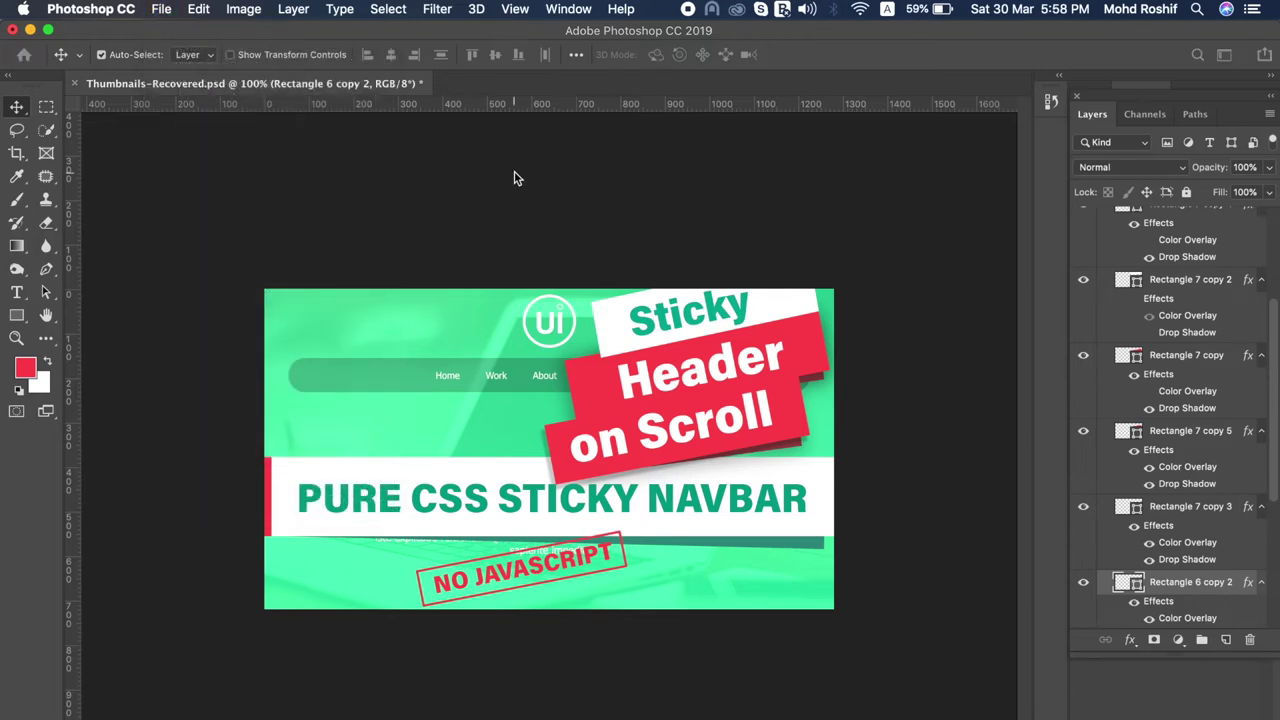
pyautogui.press('super+n')
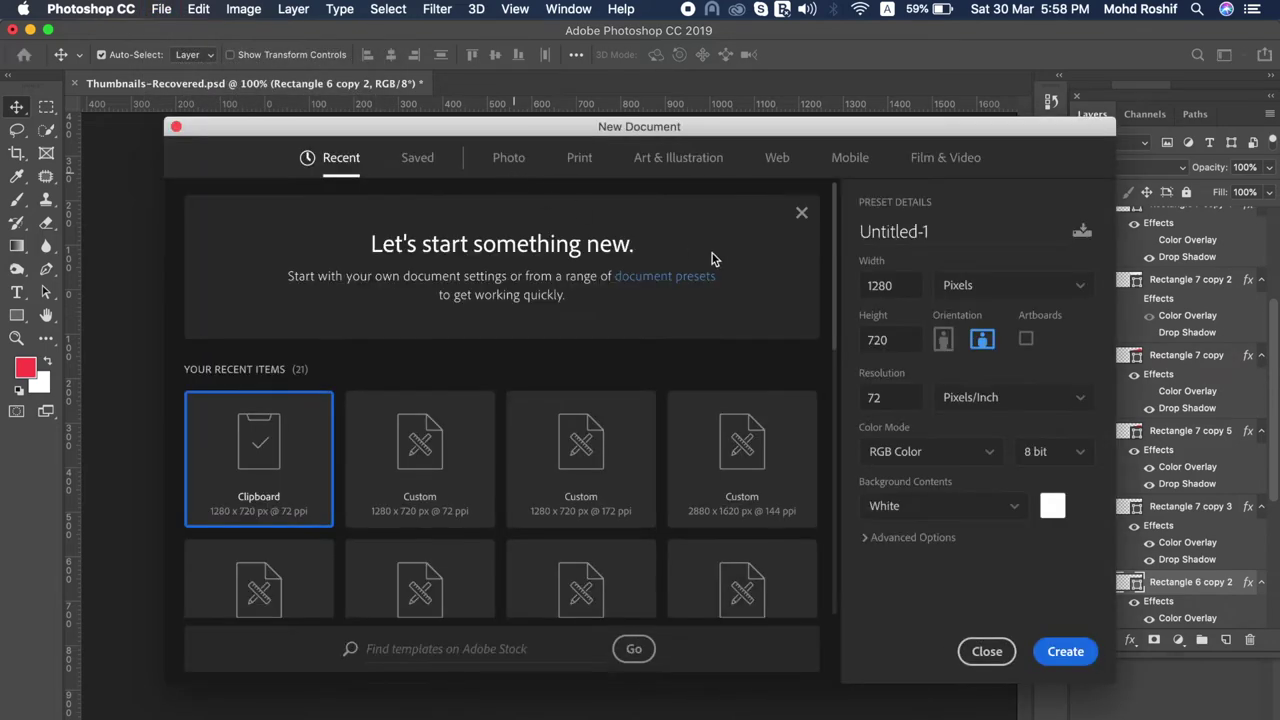
pyautogui.click(885, 340)
pyautogui.click(880, 285)
pyautogui.press('Tab')
pyautogui.click(1058, 651)
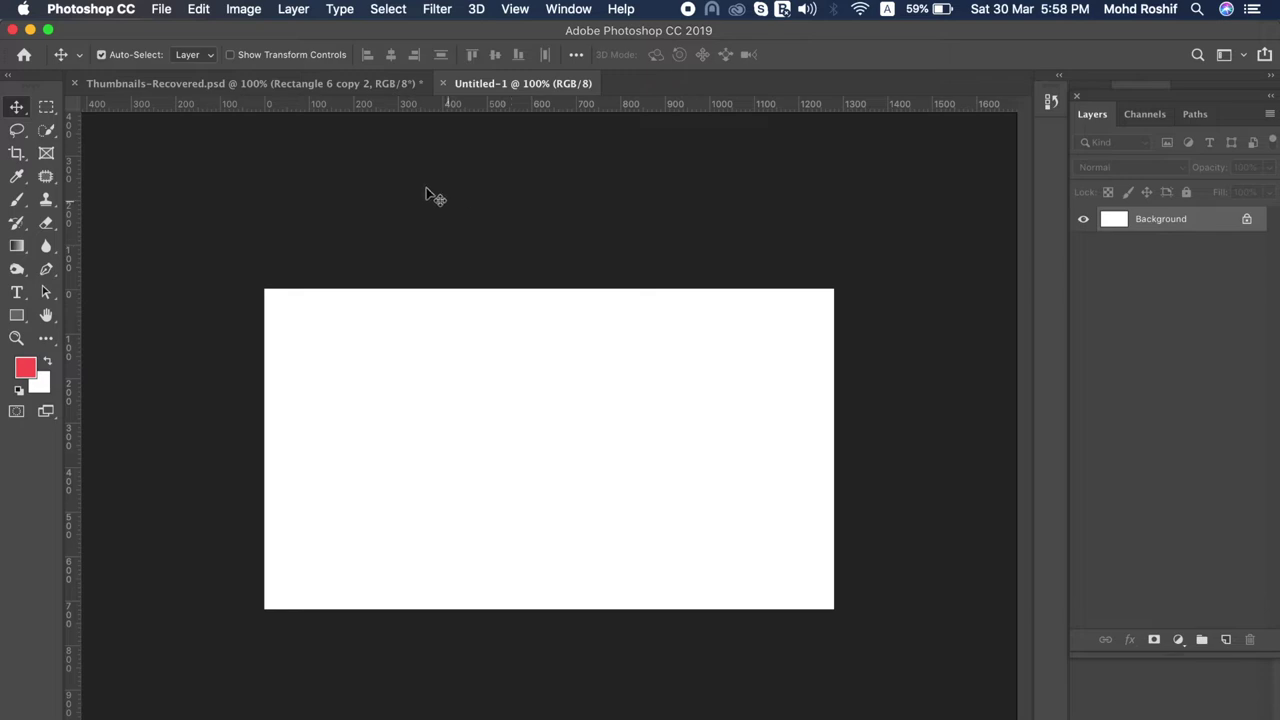
pyautogui.click(312, 86)
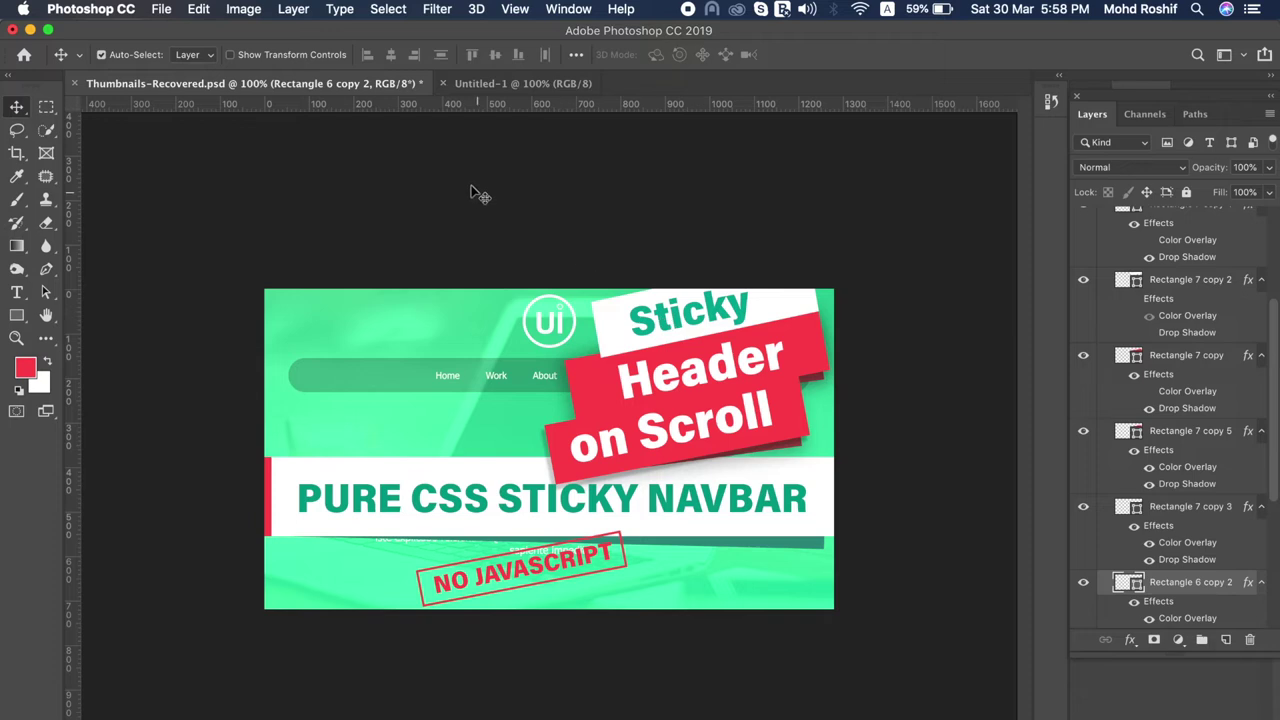
pyautogui.click(480, 86)
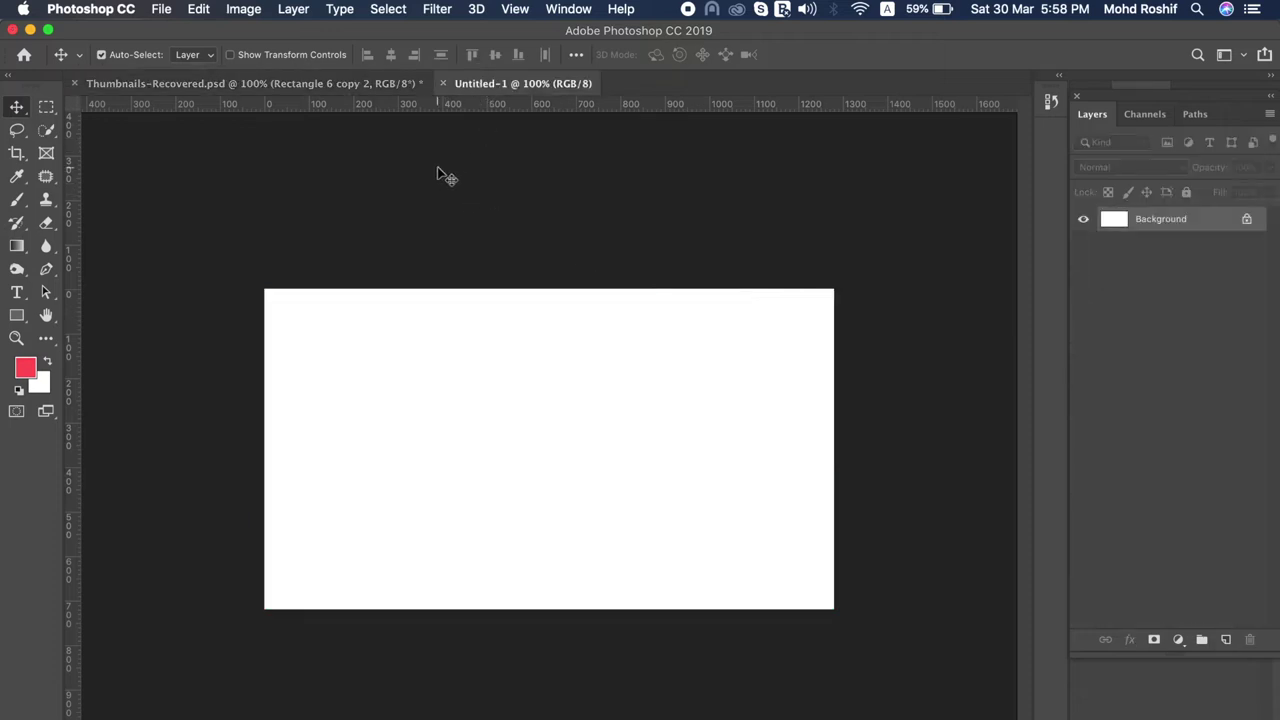
# Open desktop.png from the Desktop and select the whole website screenshot.
pyautogui.click(162, 9)
pyautogui.click(175, 47)
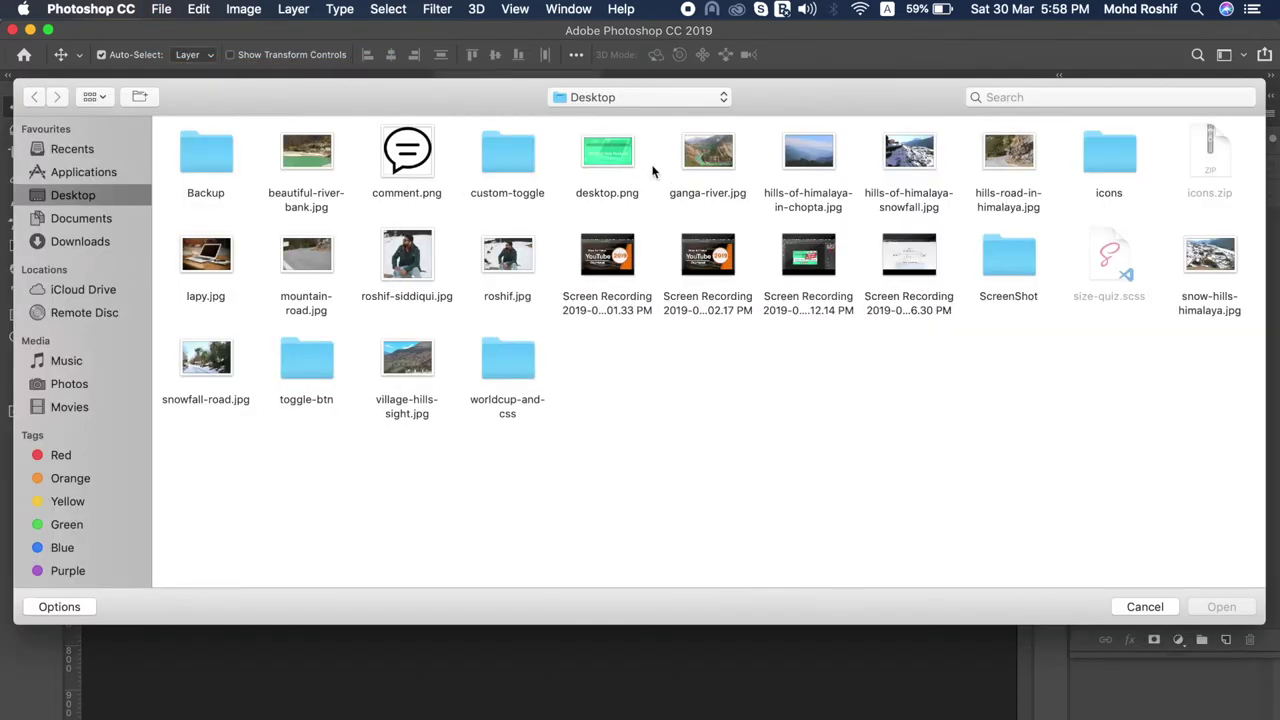
pyautogui.click(604, 156)
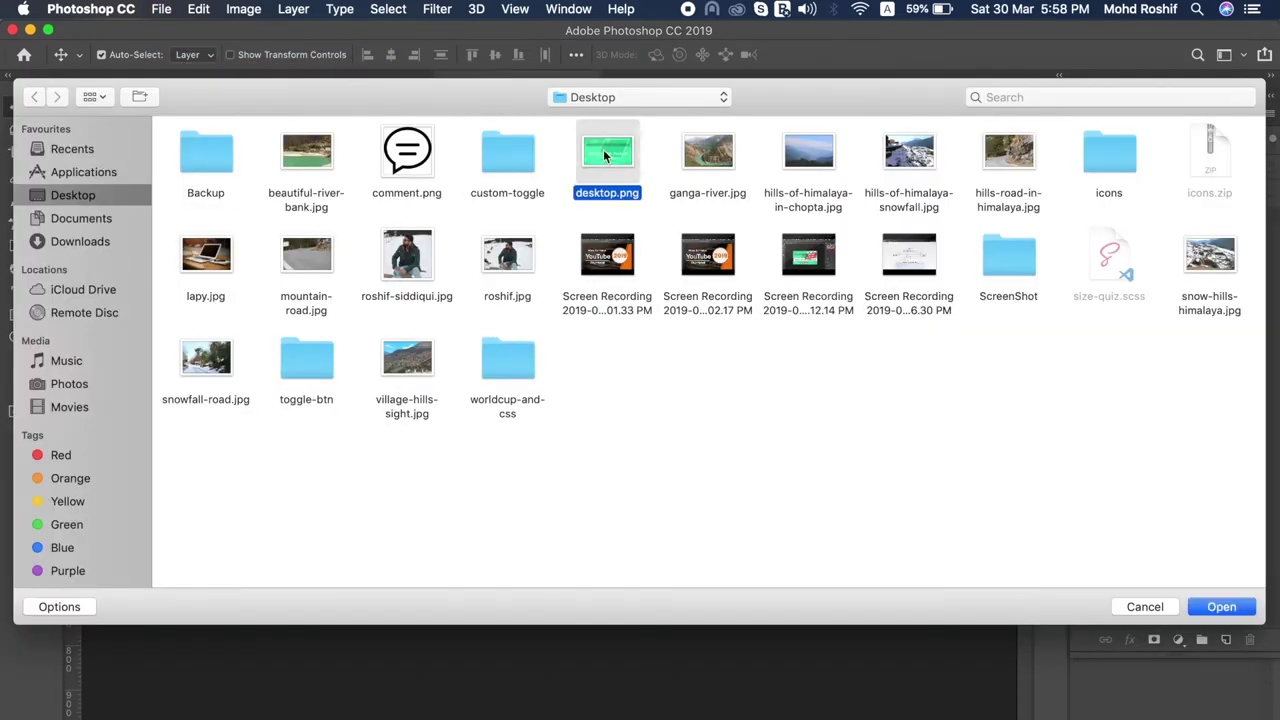
pyautogui.click(1232, 612)
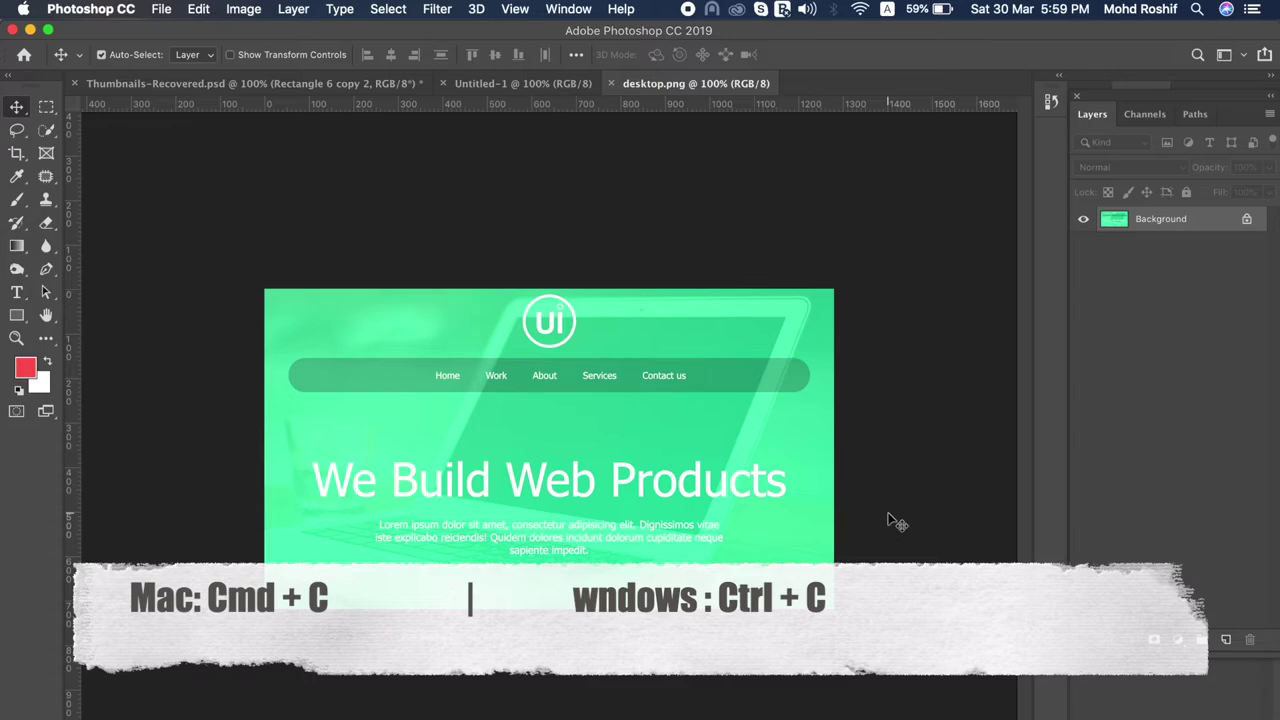
pyautogui.hotkey('ctrl', 'a')
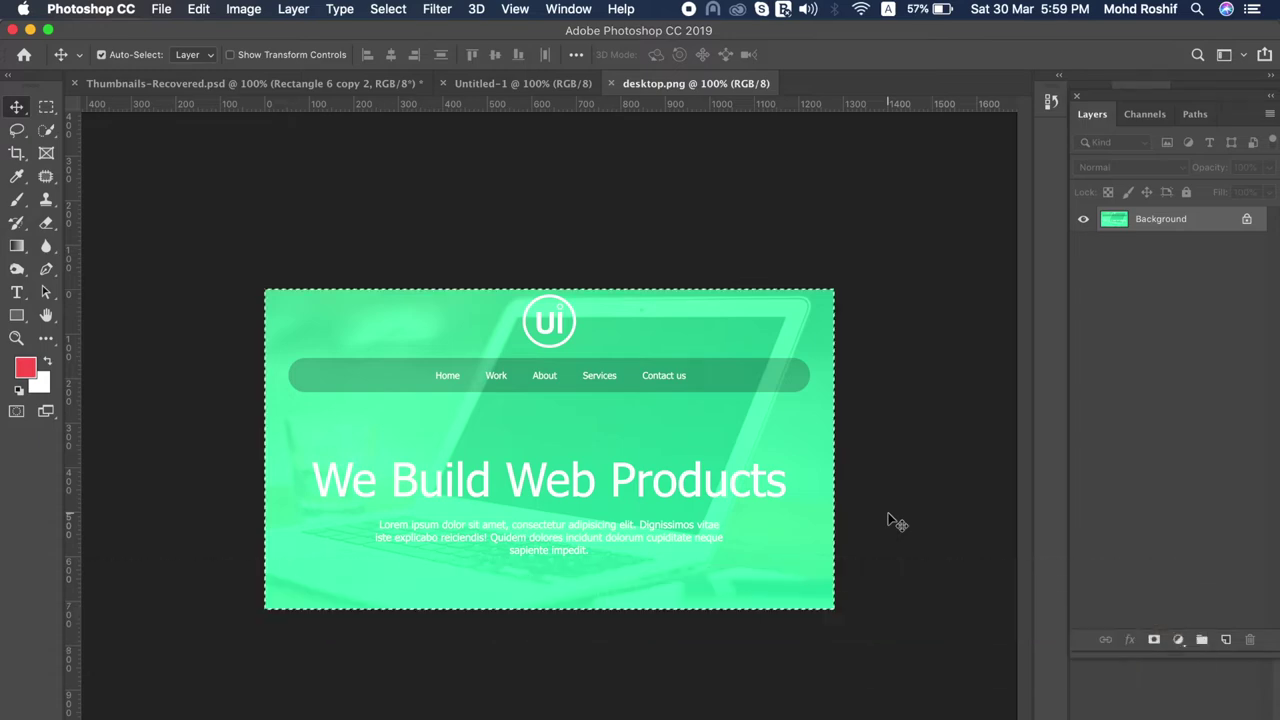
# Paste the green website screenshot into Untitled-1 as Layer 1 and add empty Layer 2.
pyautogui.click(405, 84)
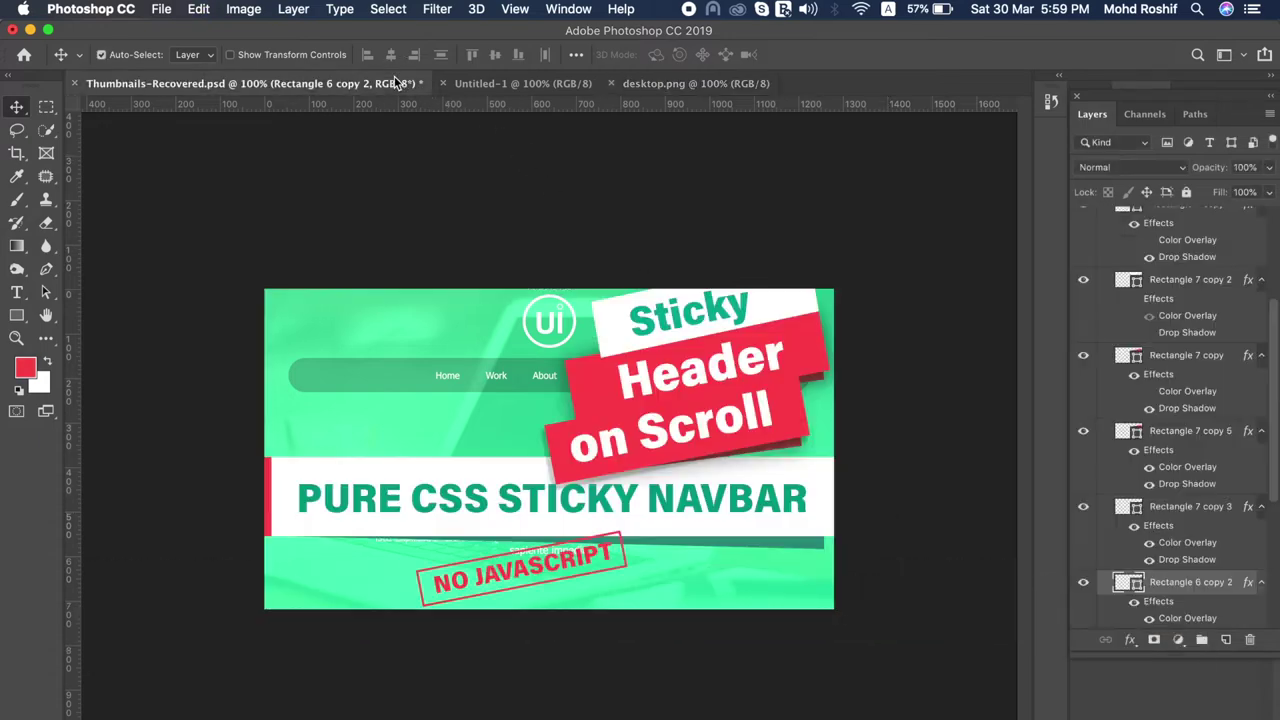
pyautogui.click(490, 84)
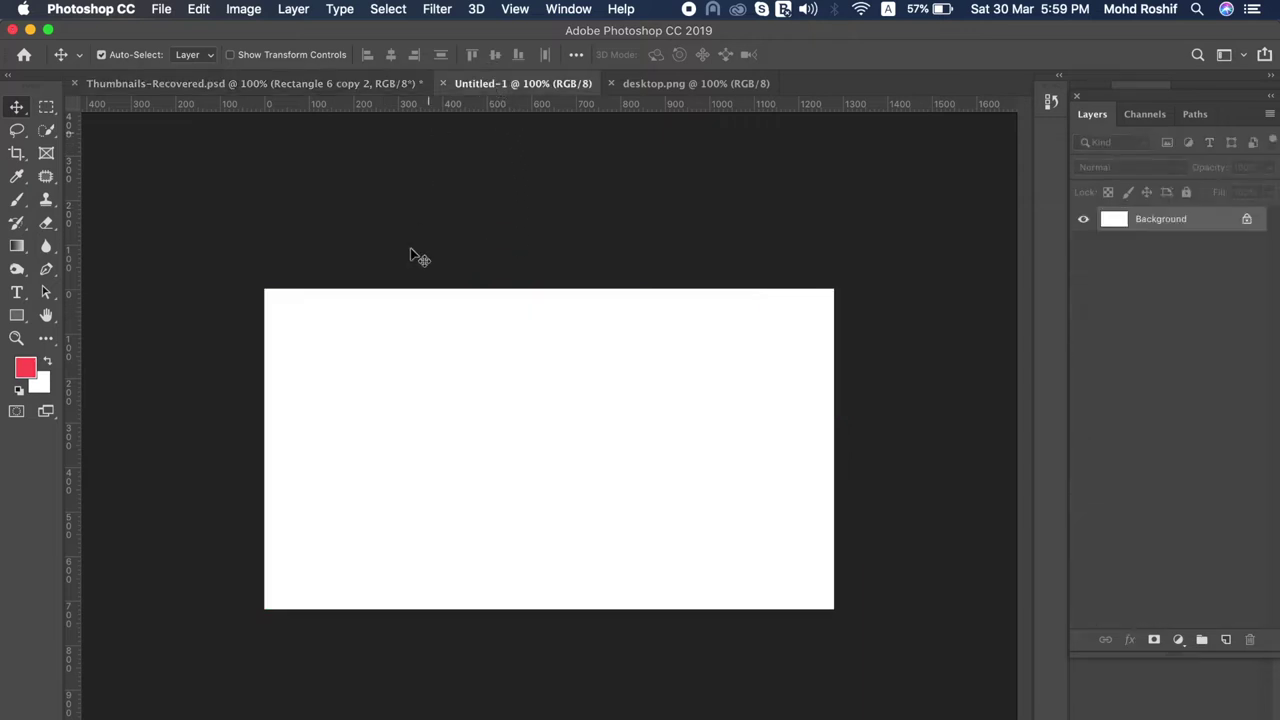
pyautogui.hotkey('ctrl', 'v')
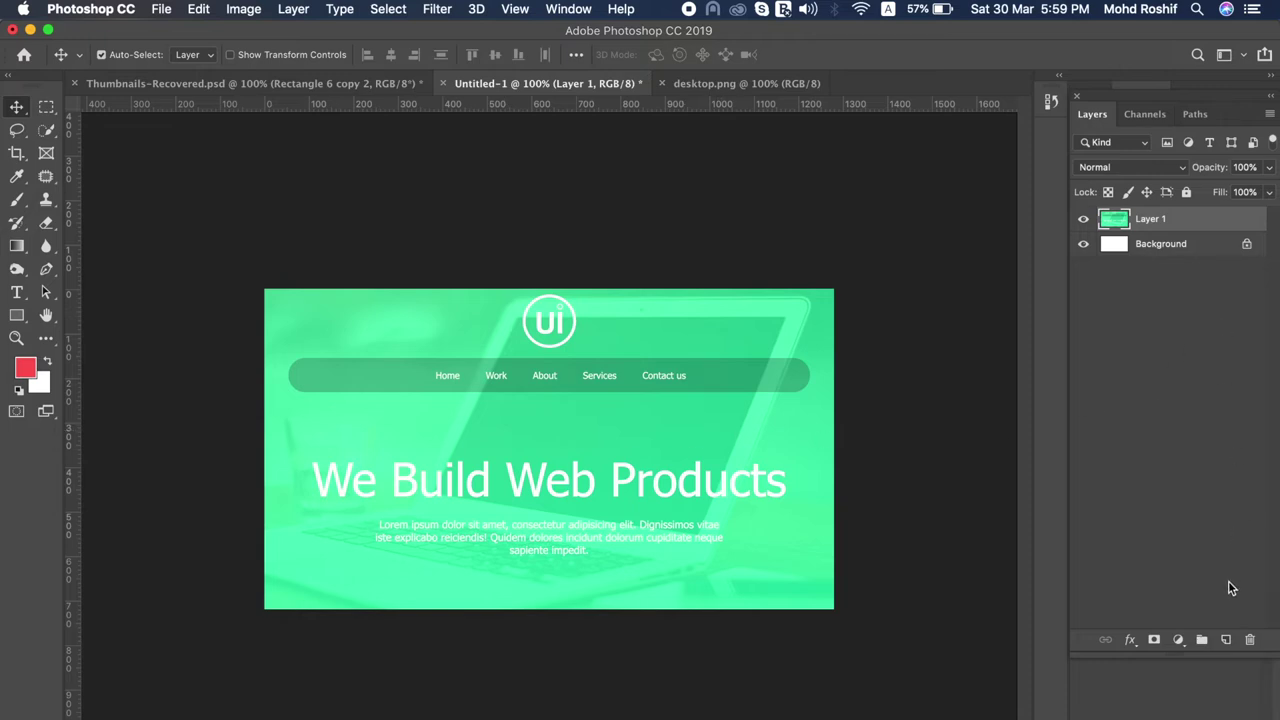
pyautogui.click(1226, 640)
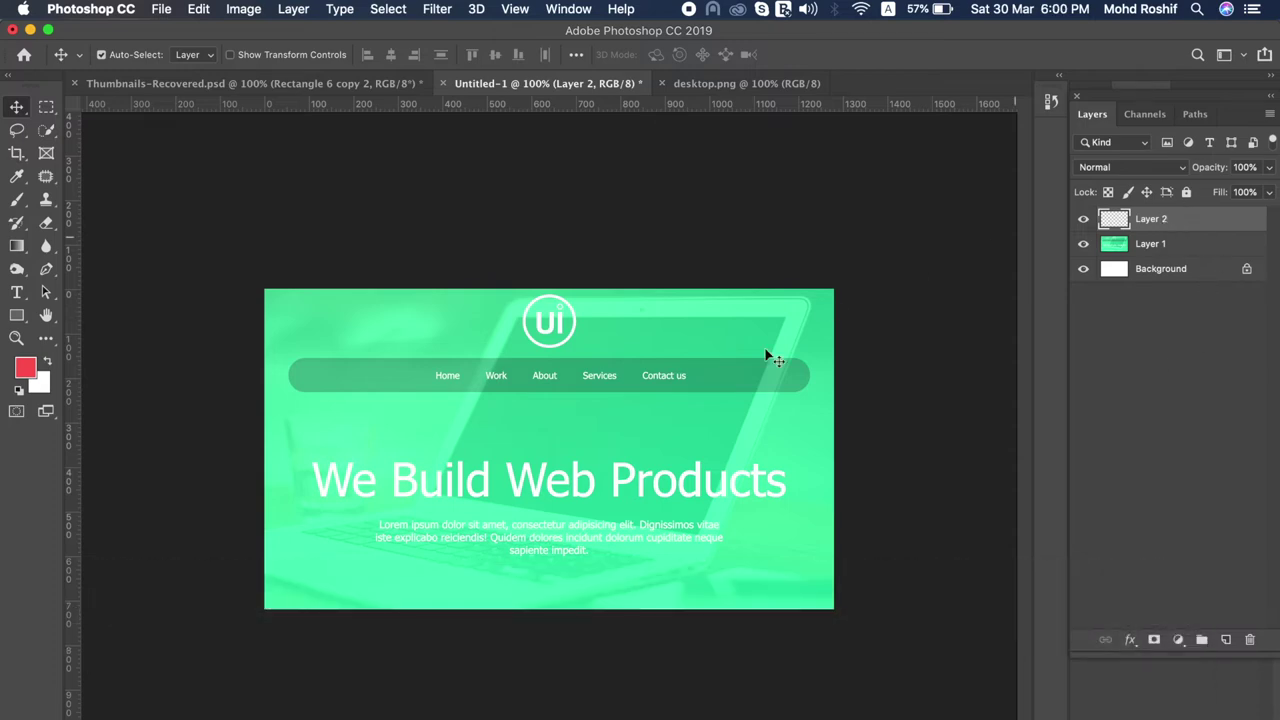
# Draw a wide rectangle band across the lower canvas with no outline.
pyautogui.click(16, 316)
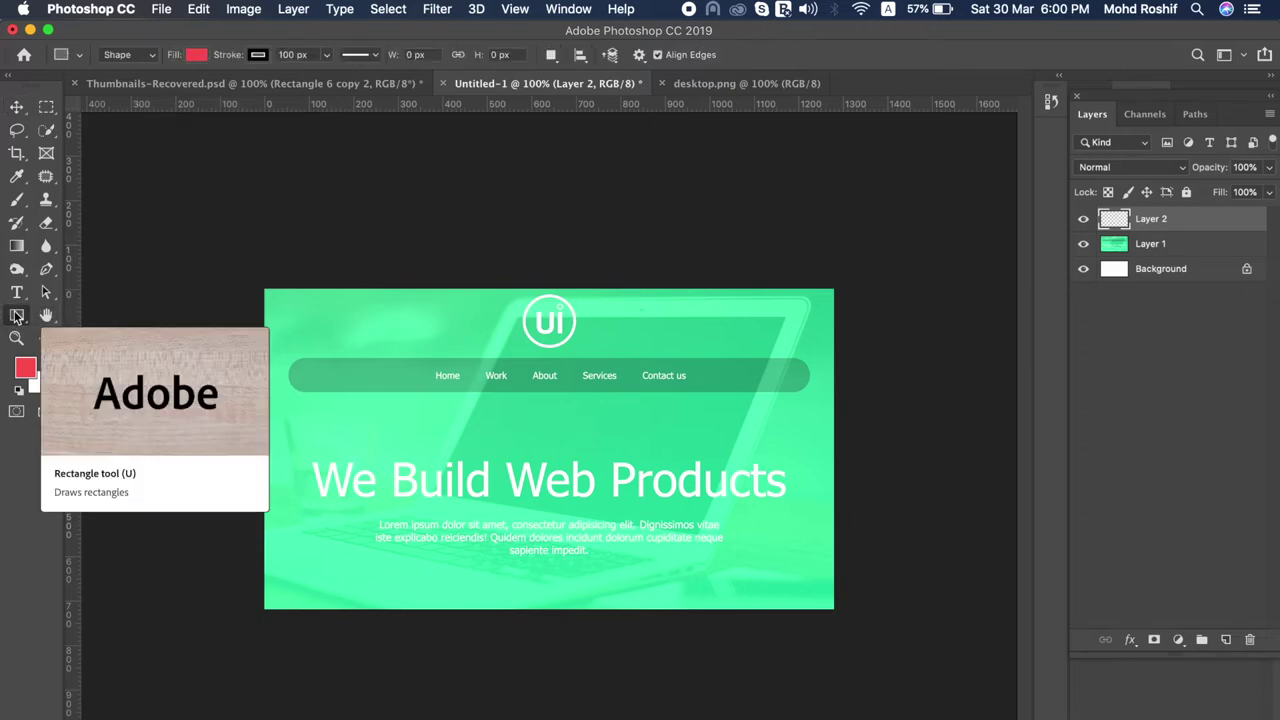
pyautogui.moveTo(251, 455)
pyautogui.mouseDown()
pyautogui.moveTo(453, 517)
pyautogui.moveTo(836, 532)
pyautogui.mouseUp()
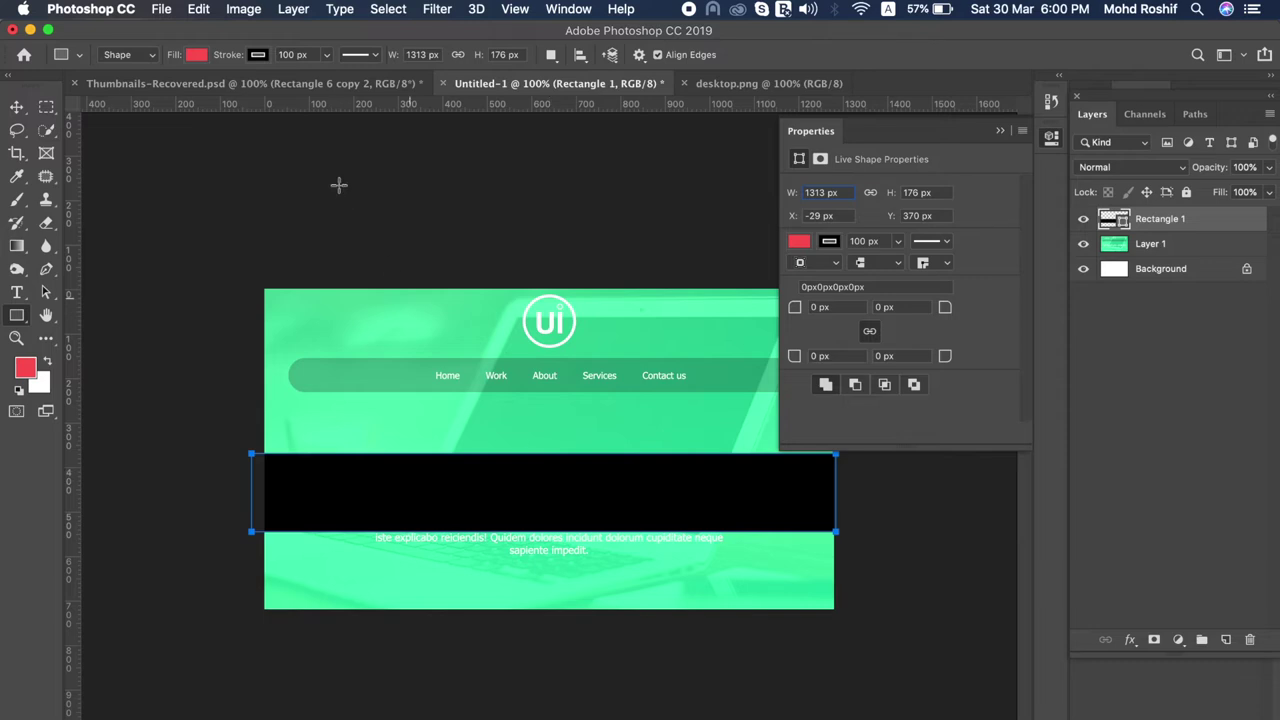
pyautogui.click(258, 55)
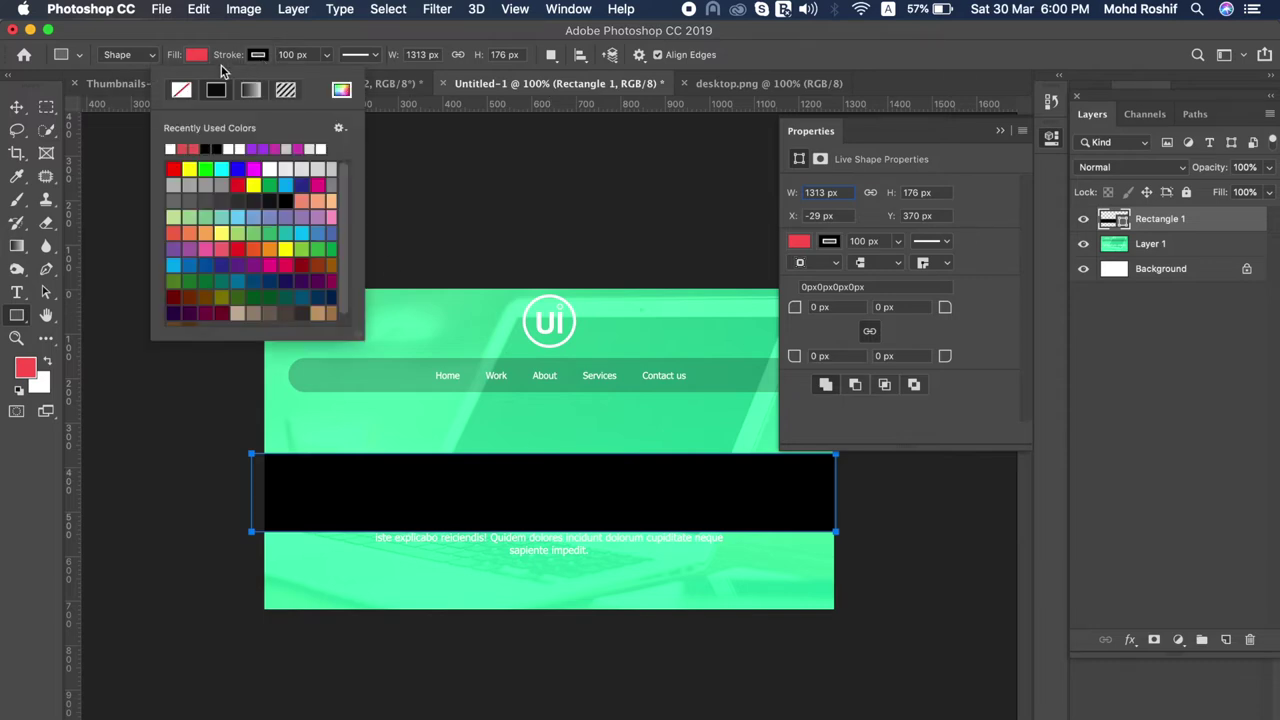
pyautogui.click(180, 91)
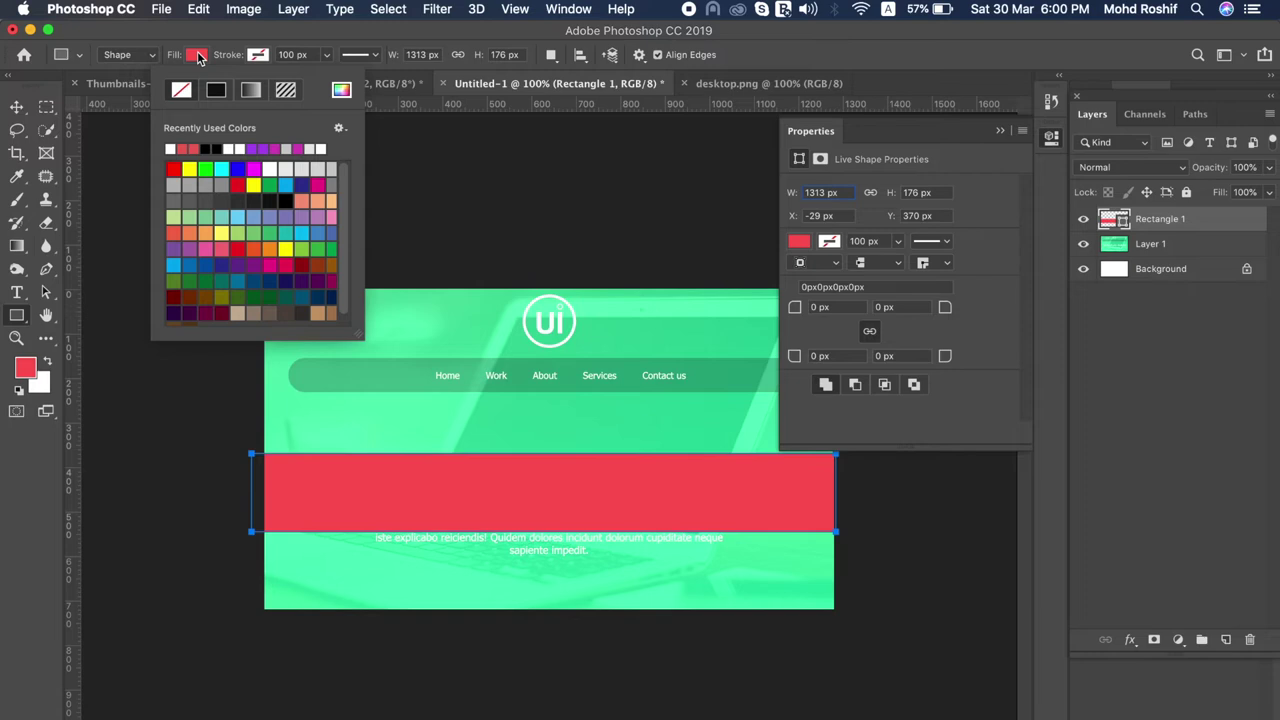
# Set the band's fill colour to pure white.
pyautogui.click(198, 55)
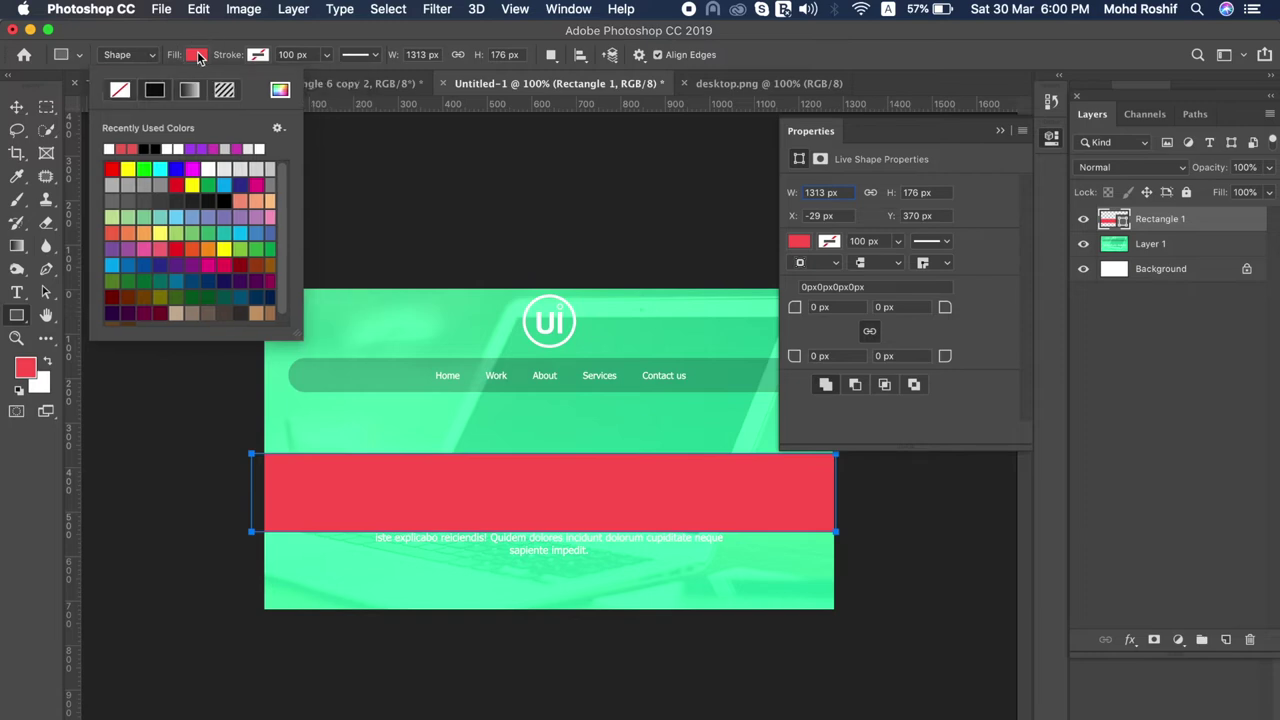
pyautogui.click(280, 92)
pyautogui.click(865, 552)
pyautogui.moveTo(865, 552); pyautogui.dragTo(816, 514)
pyautogui.click(1219, 503)
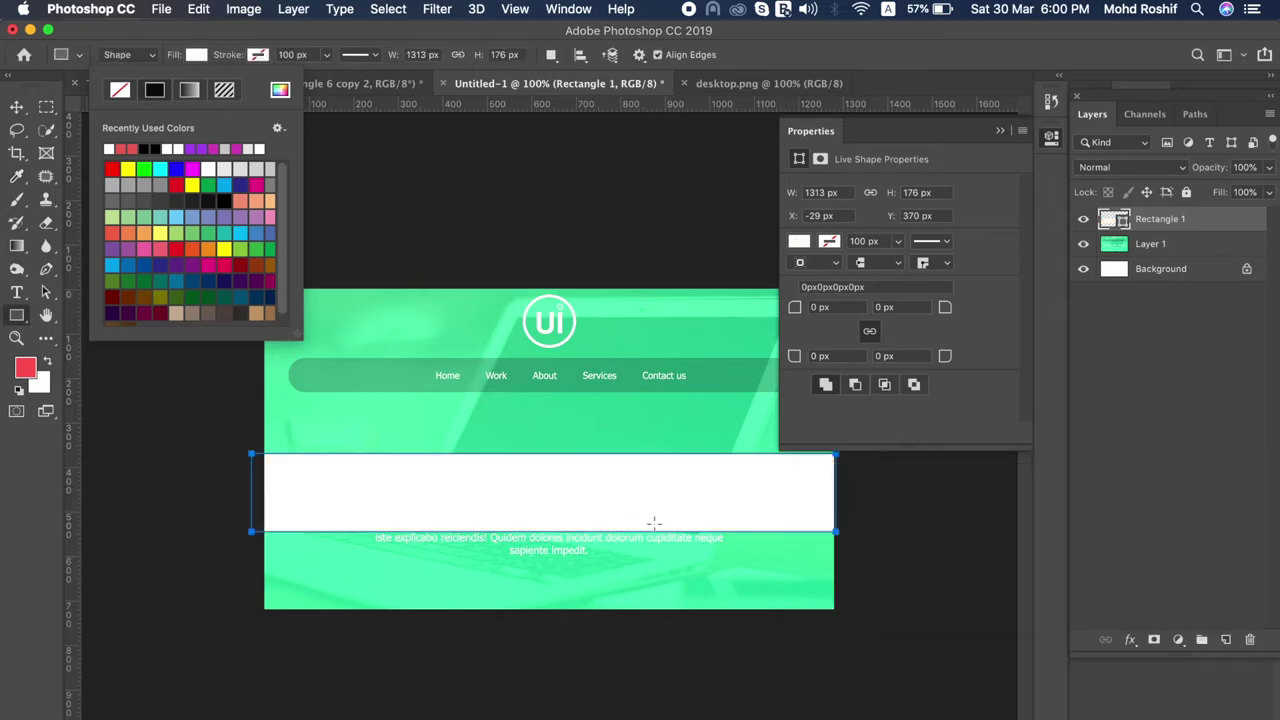
# Close the shape Properties panel and start a text box on the white band.
pyautogui.click(1017, 135)
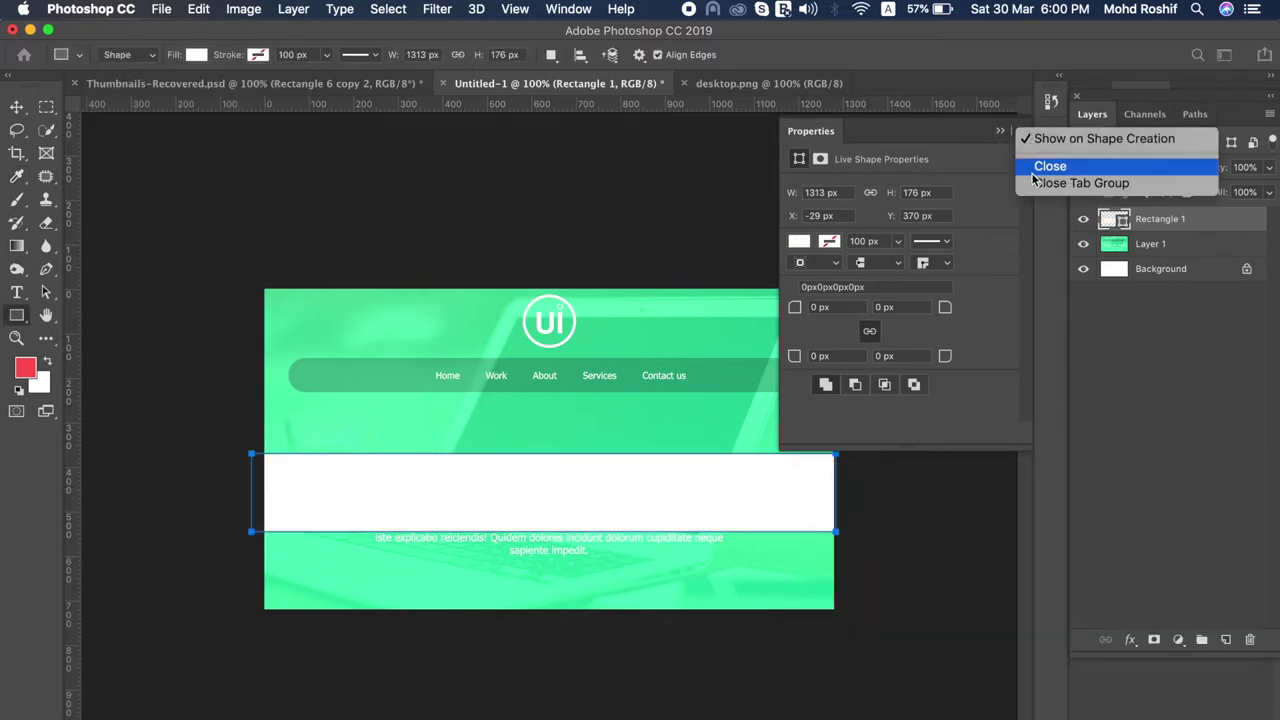
pyautogui.click(1035, 190)
pyautogui.press('Return')
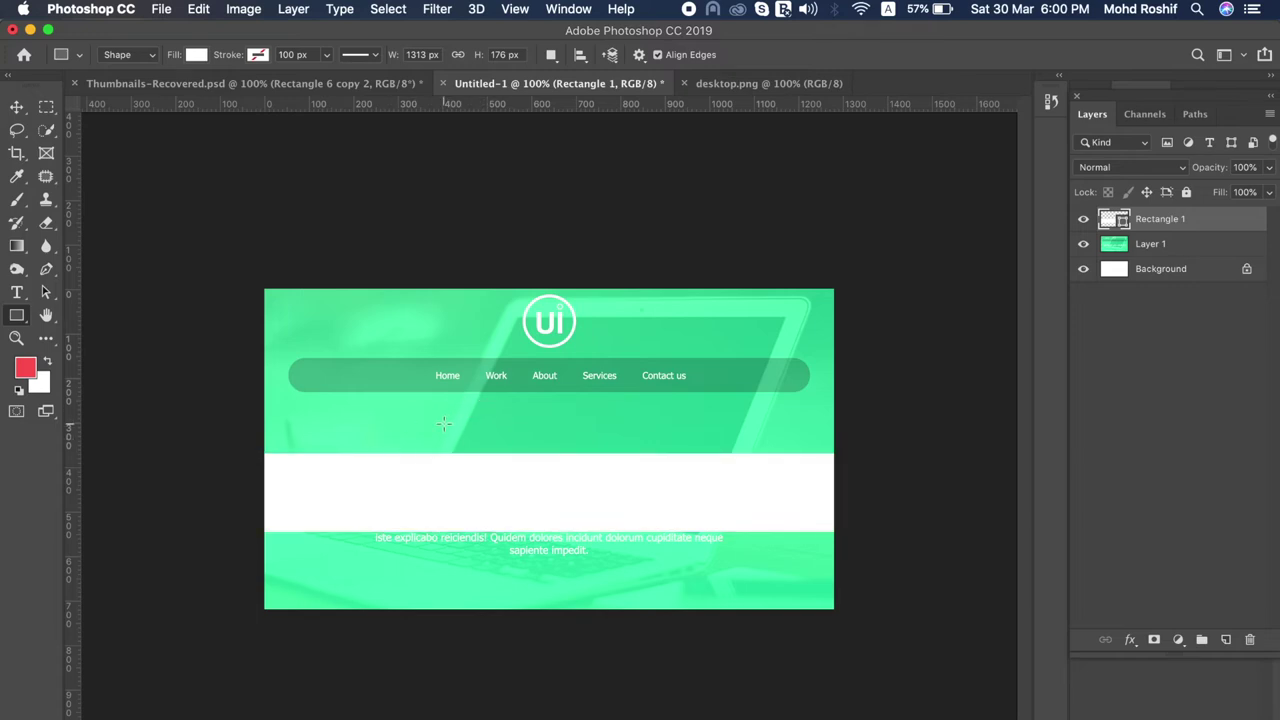
pyautogui.press('t')
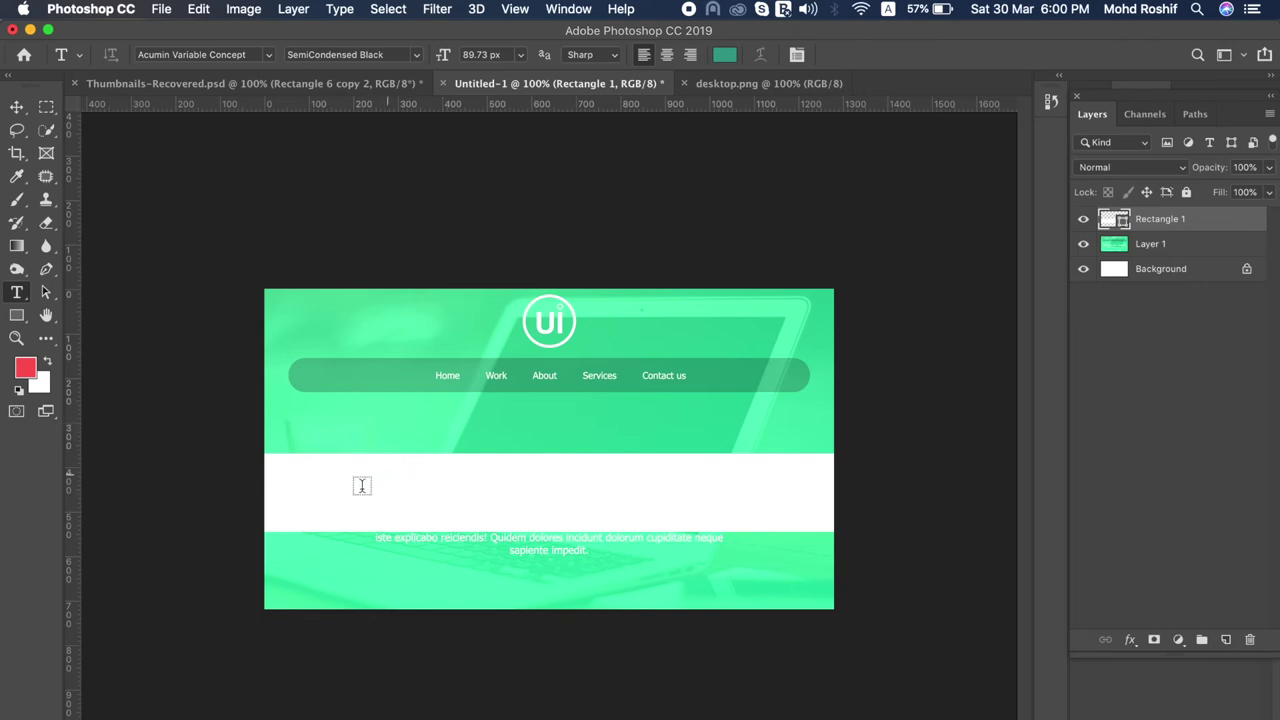
pyautogui.click(339, 493)
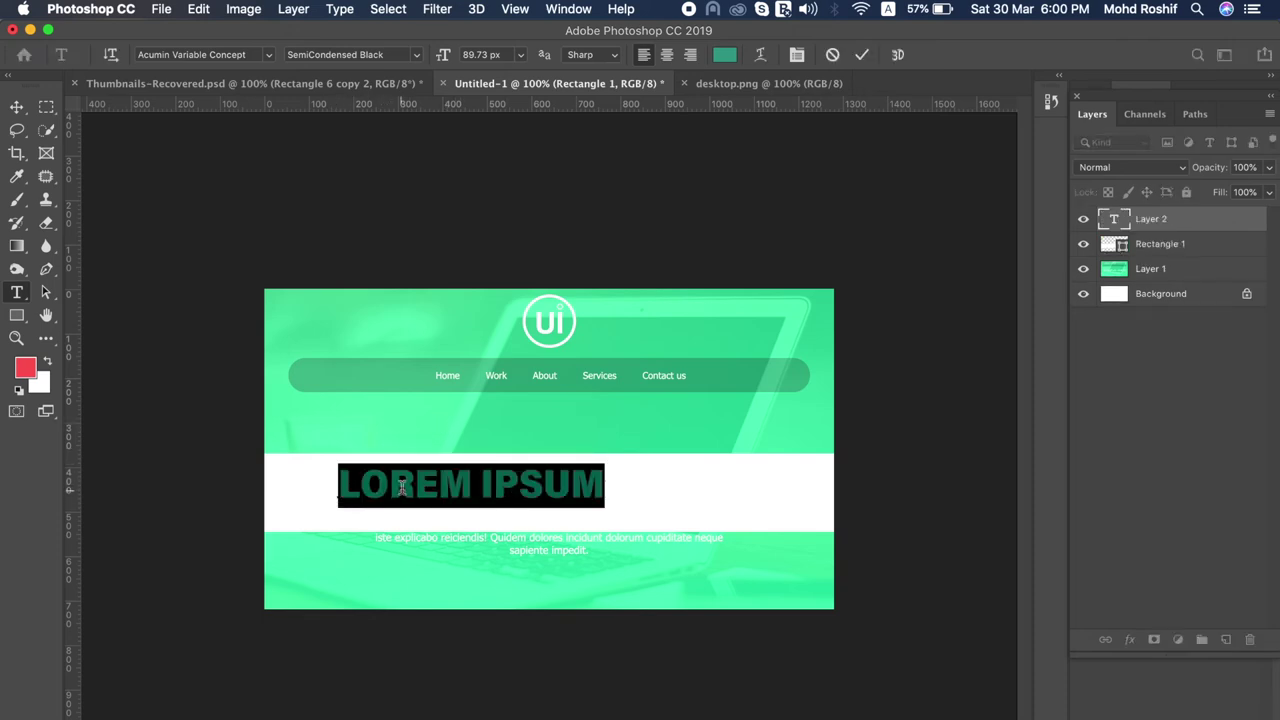
# Type the heading 'PURE CSS STICKY NAVBAR' on the white band.
pyautogui.write('css')
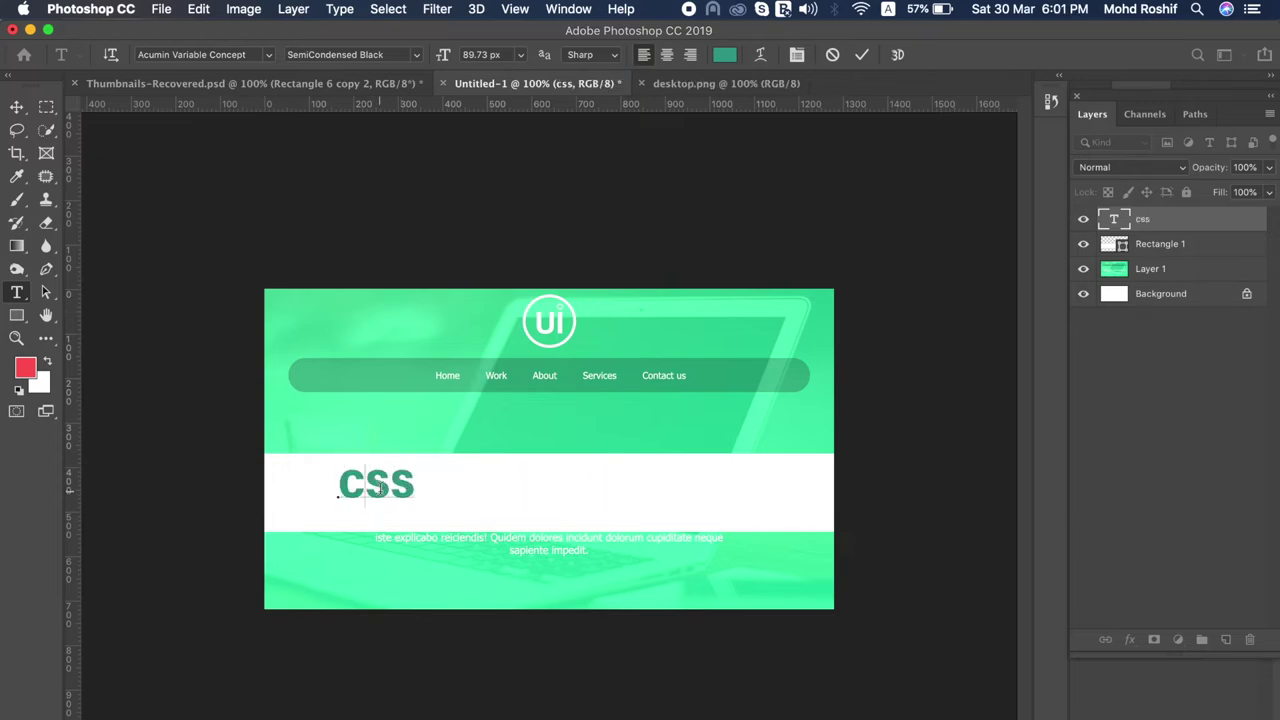
pyautogui.write('PURE ')
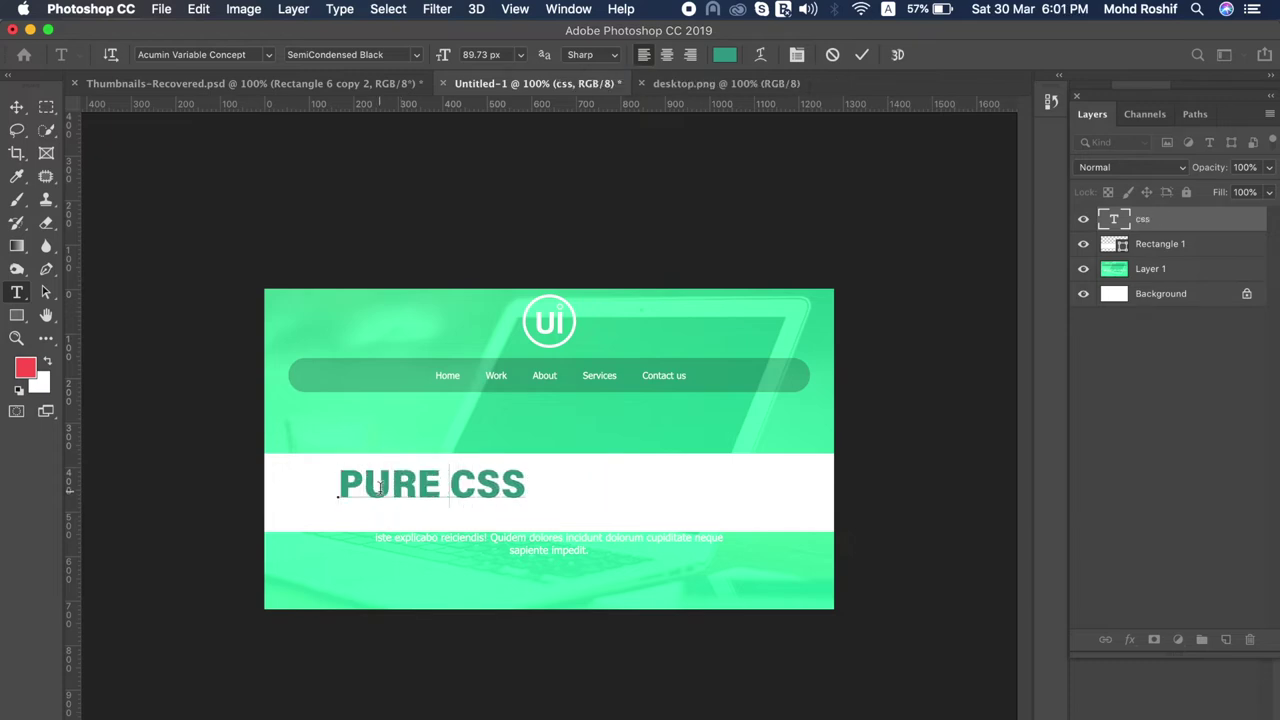
pyautogui.write(' STICKY nav')
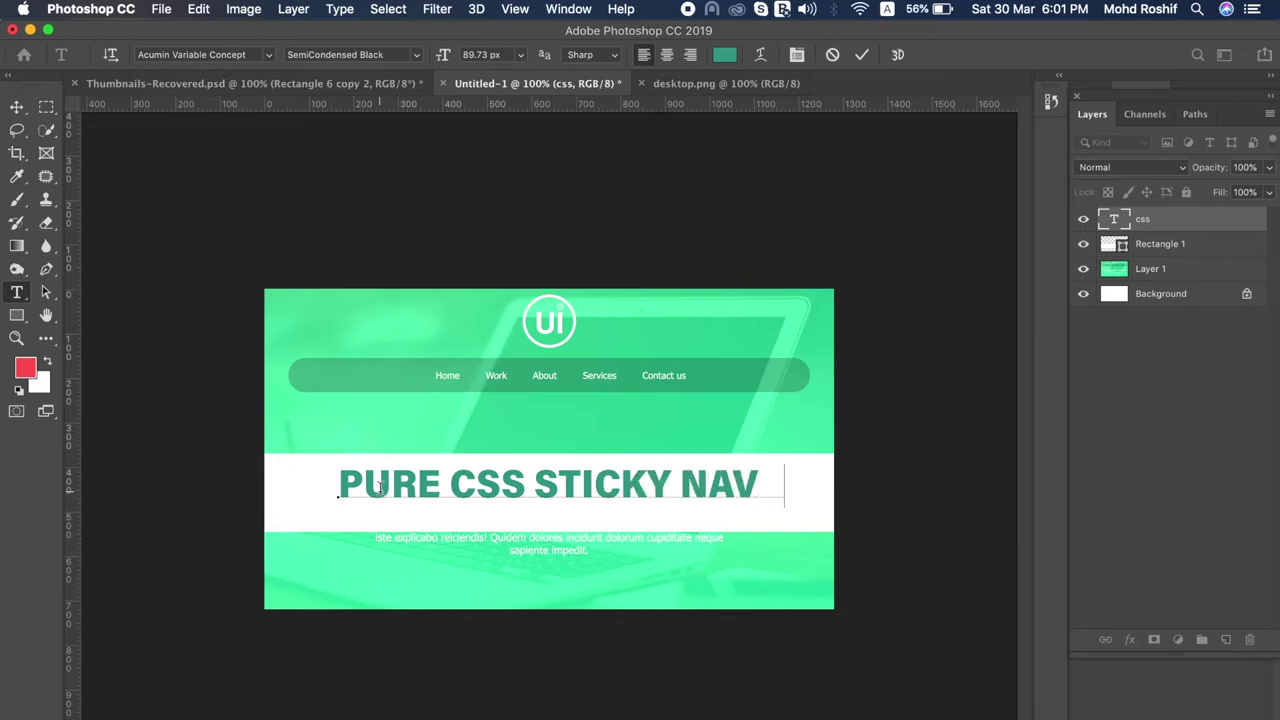
pyautogui.write('bar')
pyautogui.press('Escape')
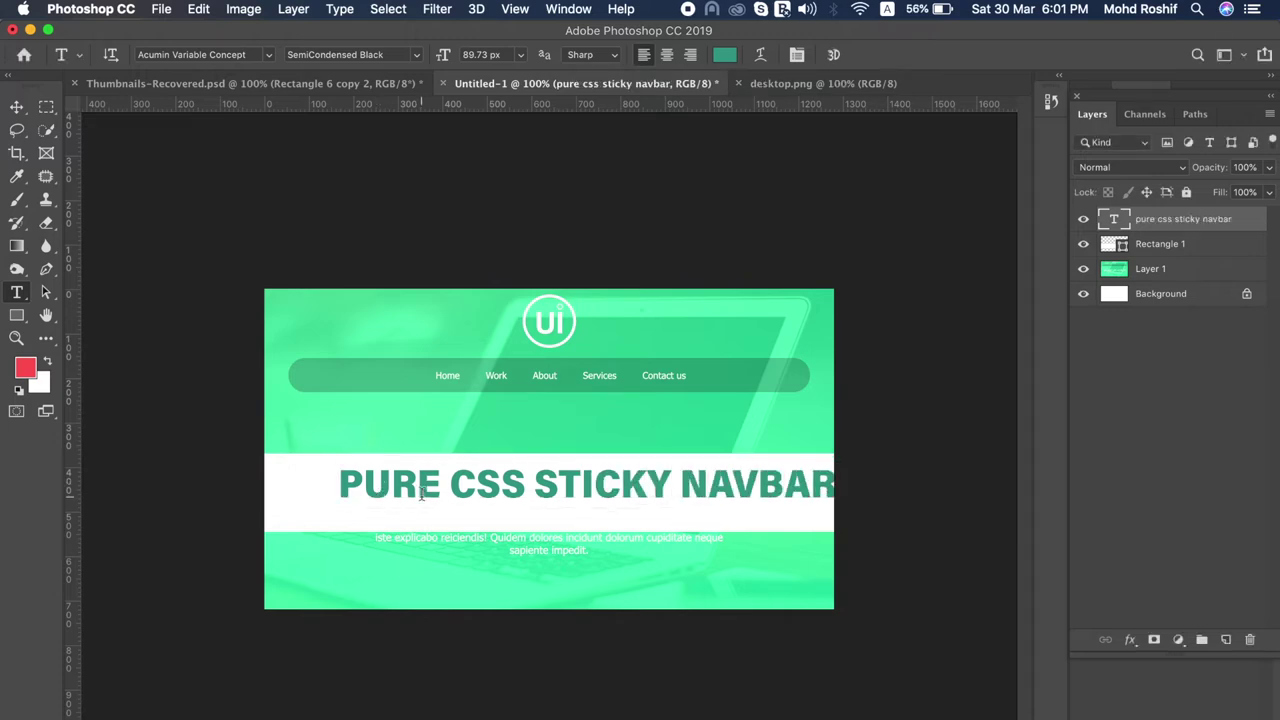
# Centre the heading on the band and nudge the white band's position.
pyautogui.press('v')
pyautogui.moveTo(451, 492); pyautogui.dragTo(424, 503)
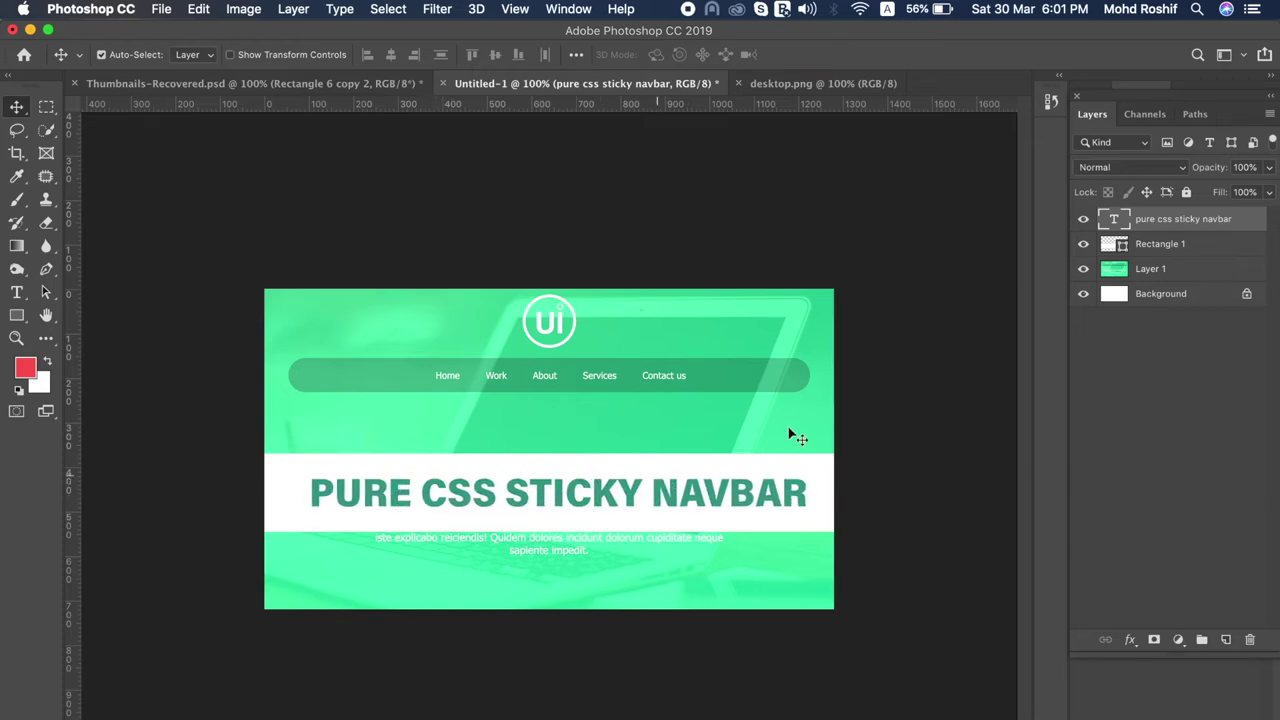
pyautogui.click(691, 524)
pyautogui.moveTo(691, 524)
pyautogui.mouseDown()
pyautogui.moveTo(678, 446)
pyautogui.moveTo(706, 529)
pyautogui.mouseUp()
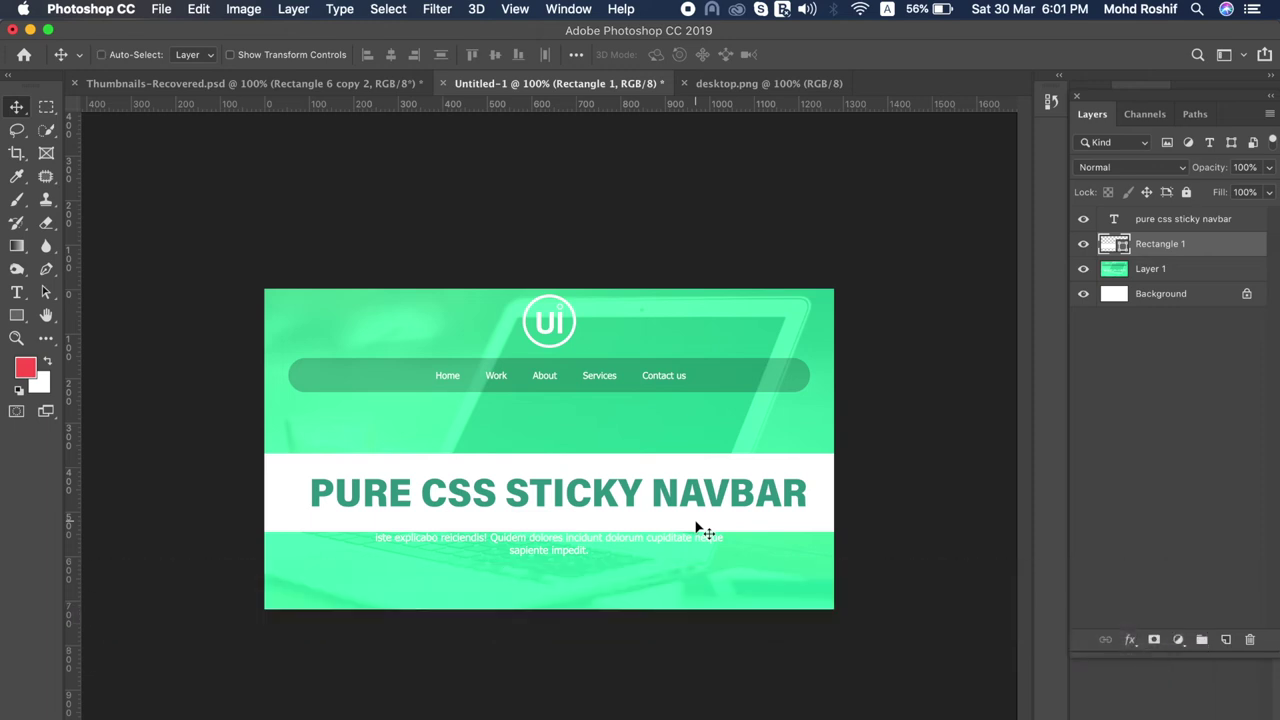
# Duplicate the band, move it up, and shrink it into a small white box.
pyautogui.press('super+j')
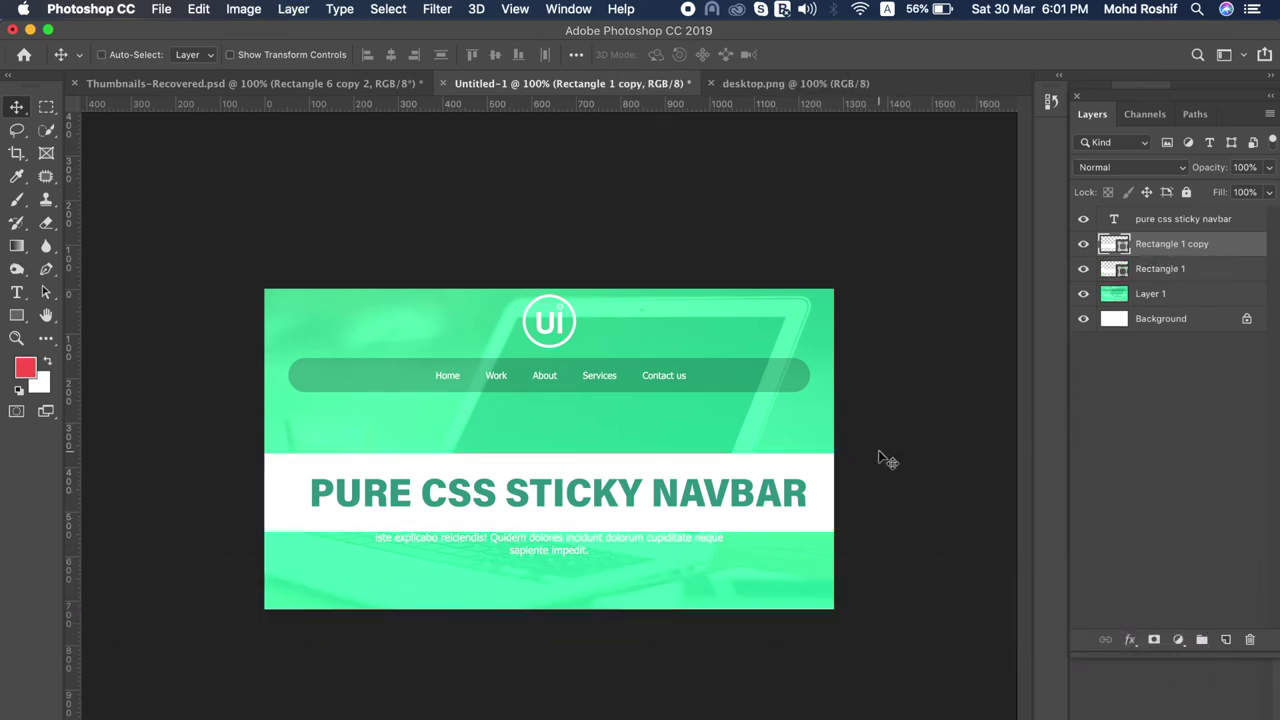
pyautogui.moveTo(813, 518); pyautogui.dragTo(808, 397)
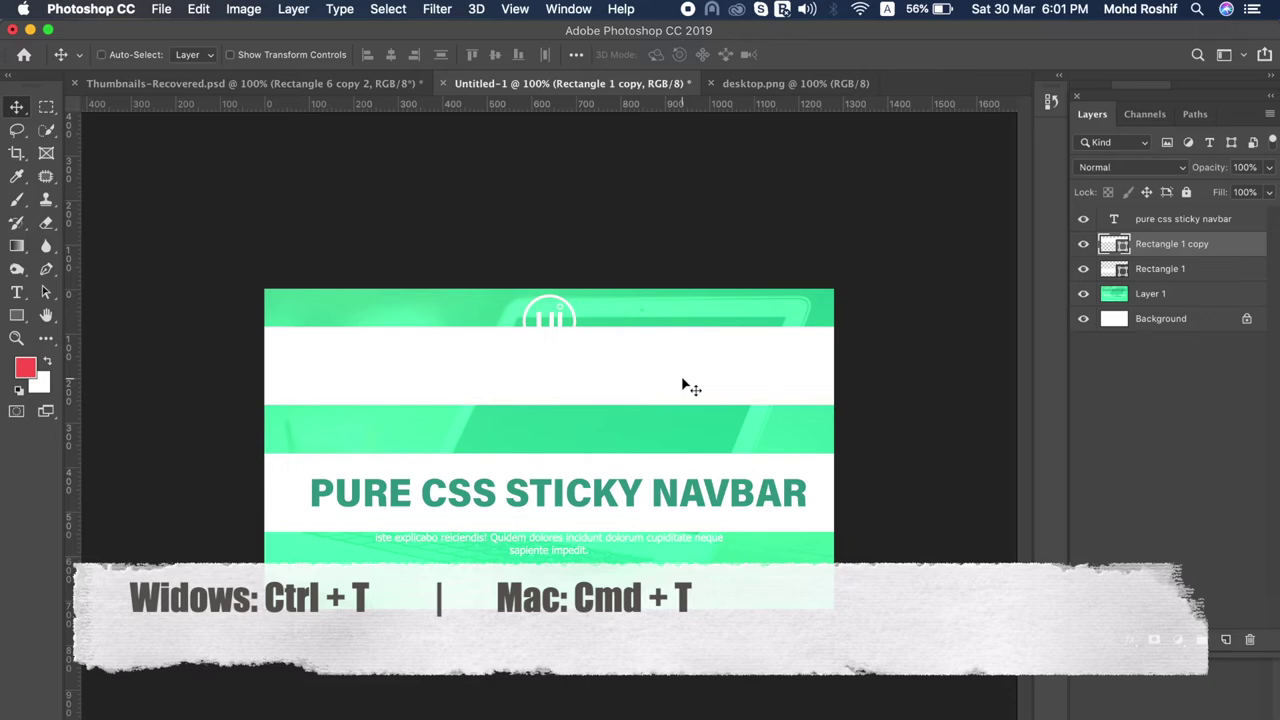
pyautogui.hotkey('ctrl', 't')
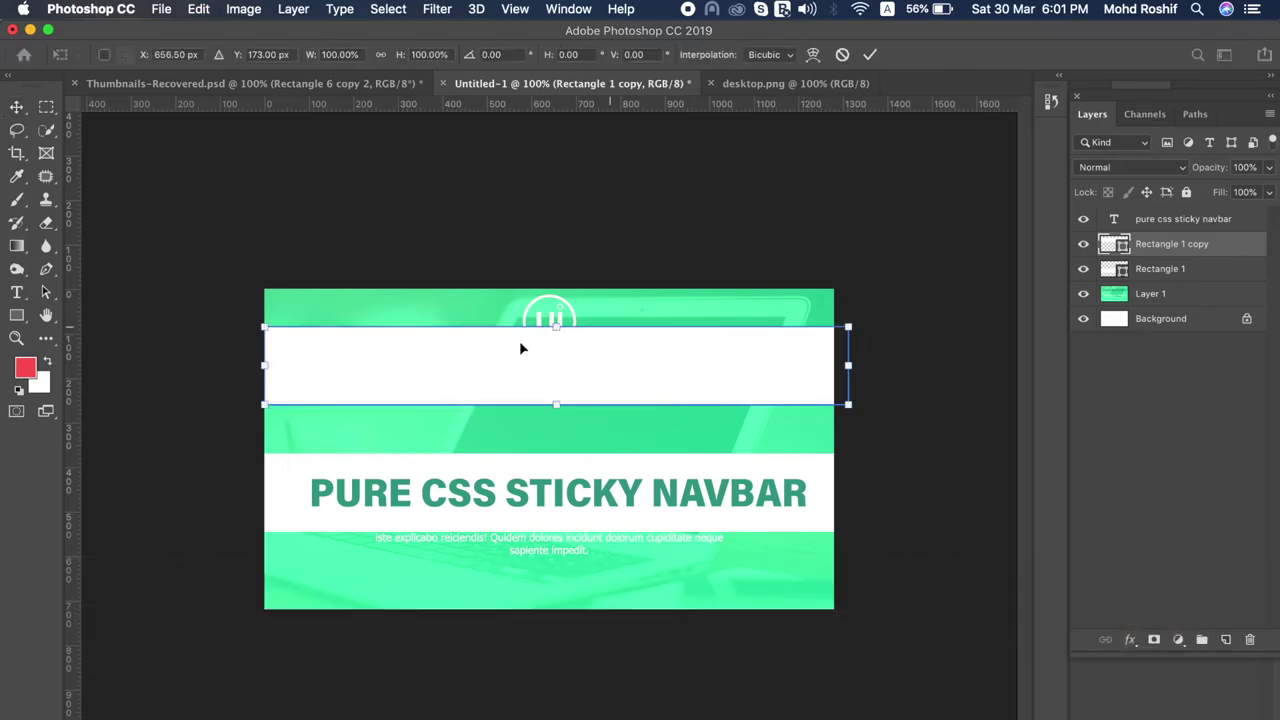
pyautogui.moveTo(848, 327)
pyautogui.mouseDown()
pyautogui.moveTo(393, 355)
pyautogui.moveTo(410, 367)
pyautogui.moveTo(694, 363)
pyautogui.moveTo(747, 328)
pyautogui.mouseUp()
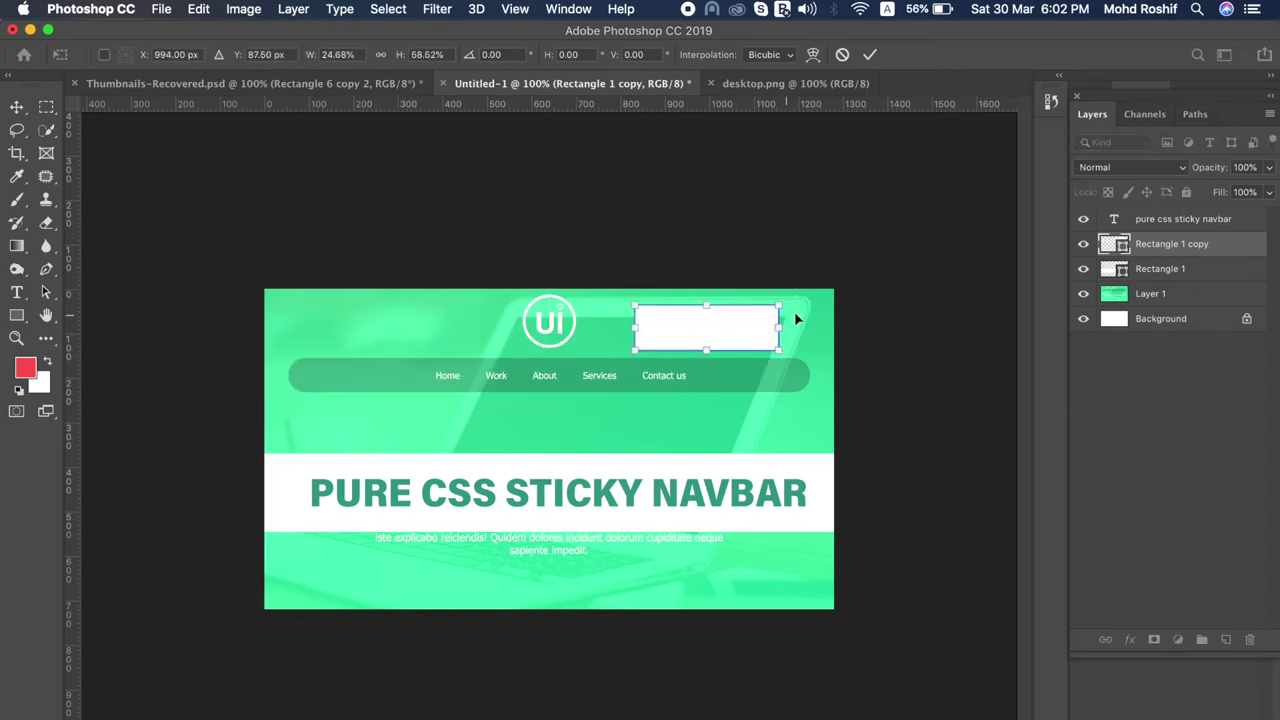
pyautogui.moveTo(782, 304); pyautogui.dragTo(789, 299)
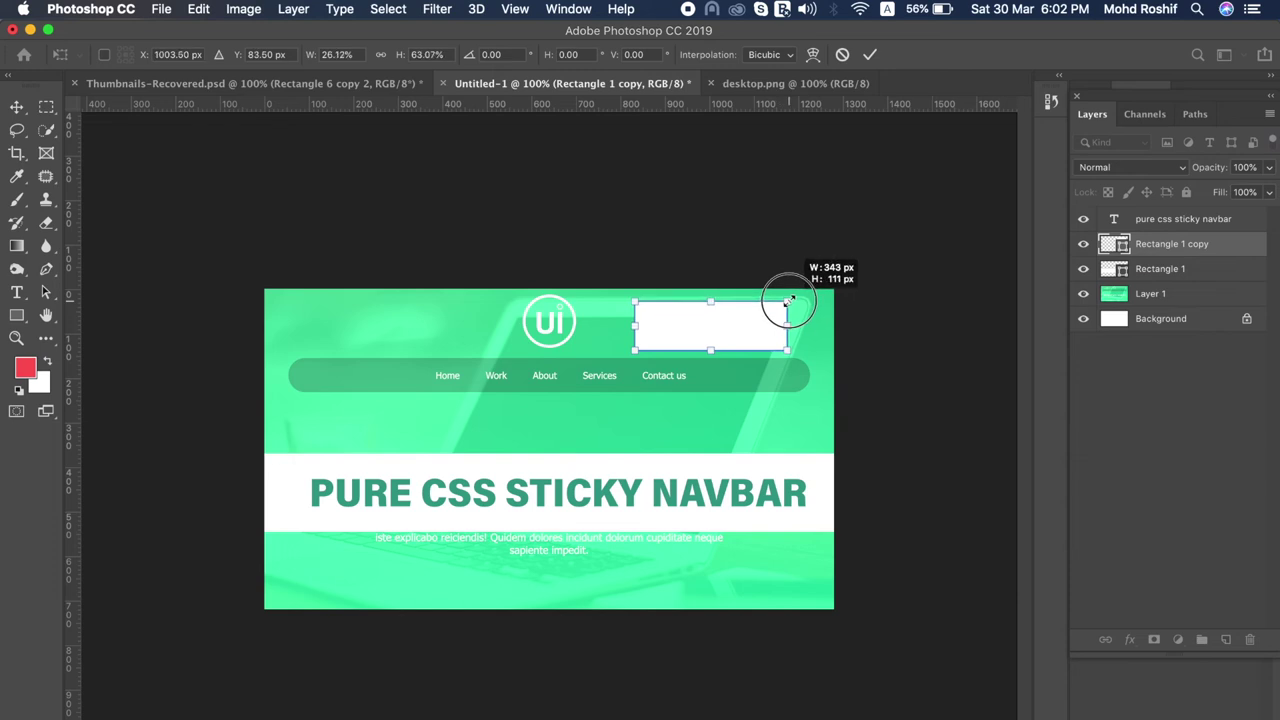
pyautogui.press('Return')
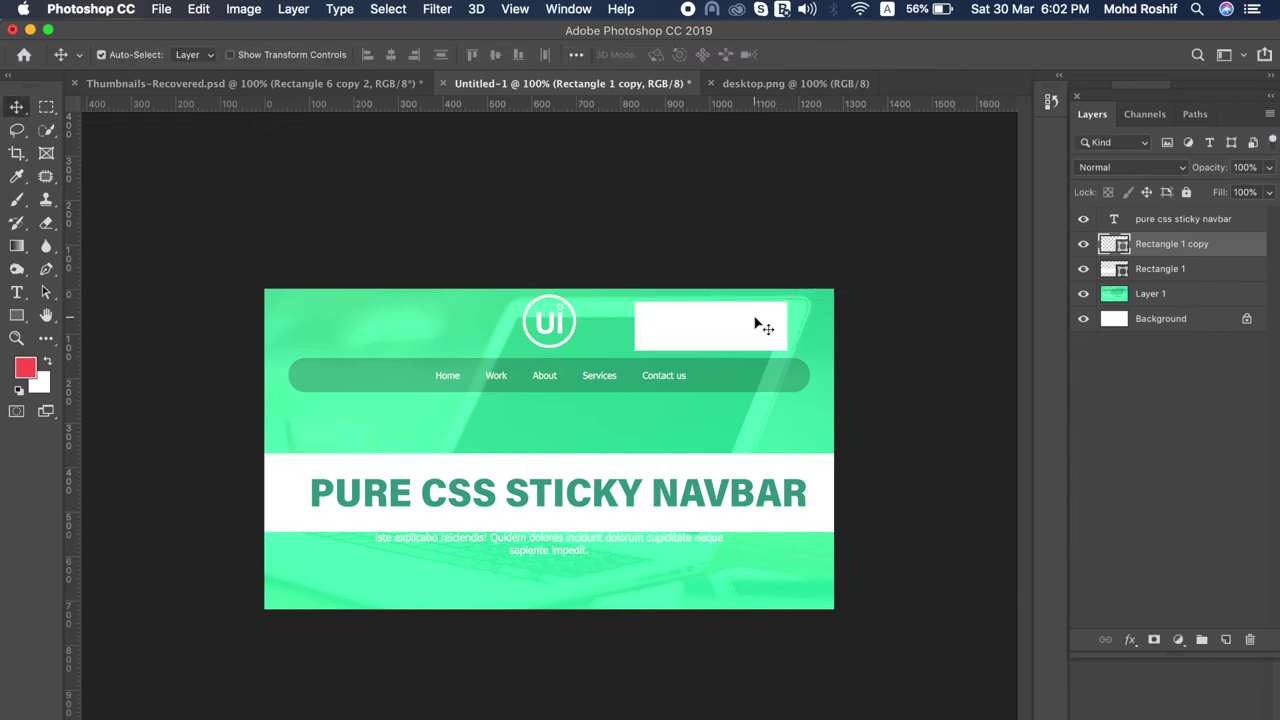
# Duplicate the small box, nudge it down, and widen it to the left.
pyautogui.press('super+j')
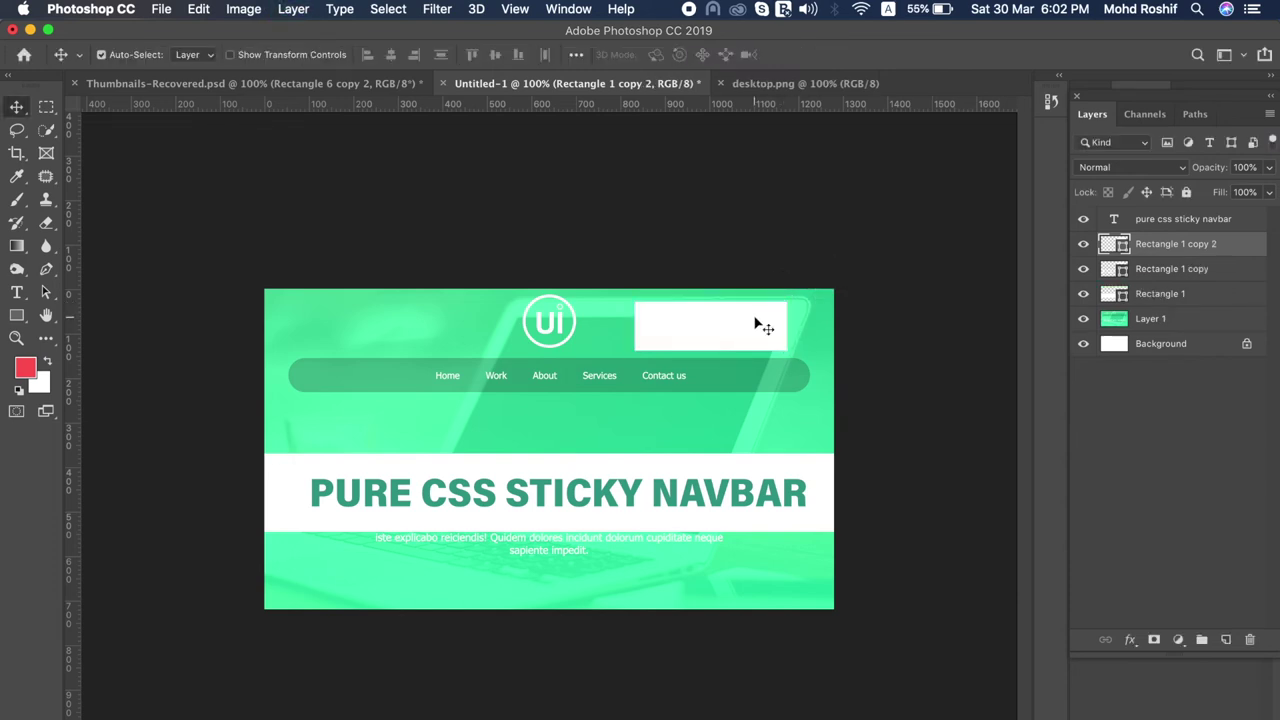
pyautogui.hotkey('shift', 'Down')
pyautogui.hotkey('shift', 'Down')
pyautogui.hotkey('shift', 'Down')
pyautogui.hotkey('shift', 'Down')
pyautogui.hotkey('shift', 'Down')
pyautogui.hotkey('shift', 'Down')
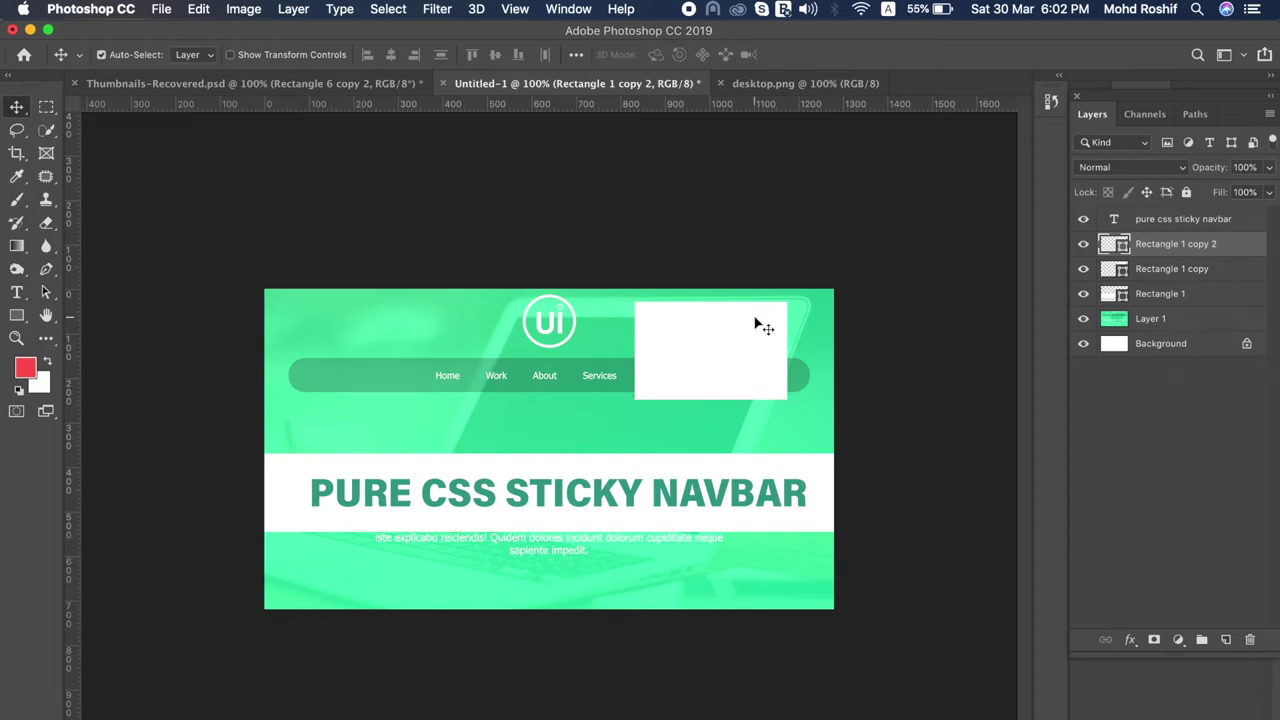
pyautogui.press('super+t')
pyautogui.moveTo(634, 375); pyautogui.dragTo(601, 372)
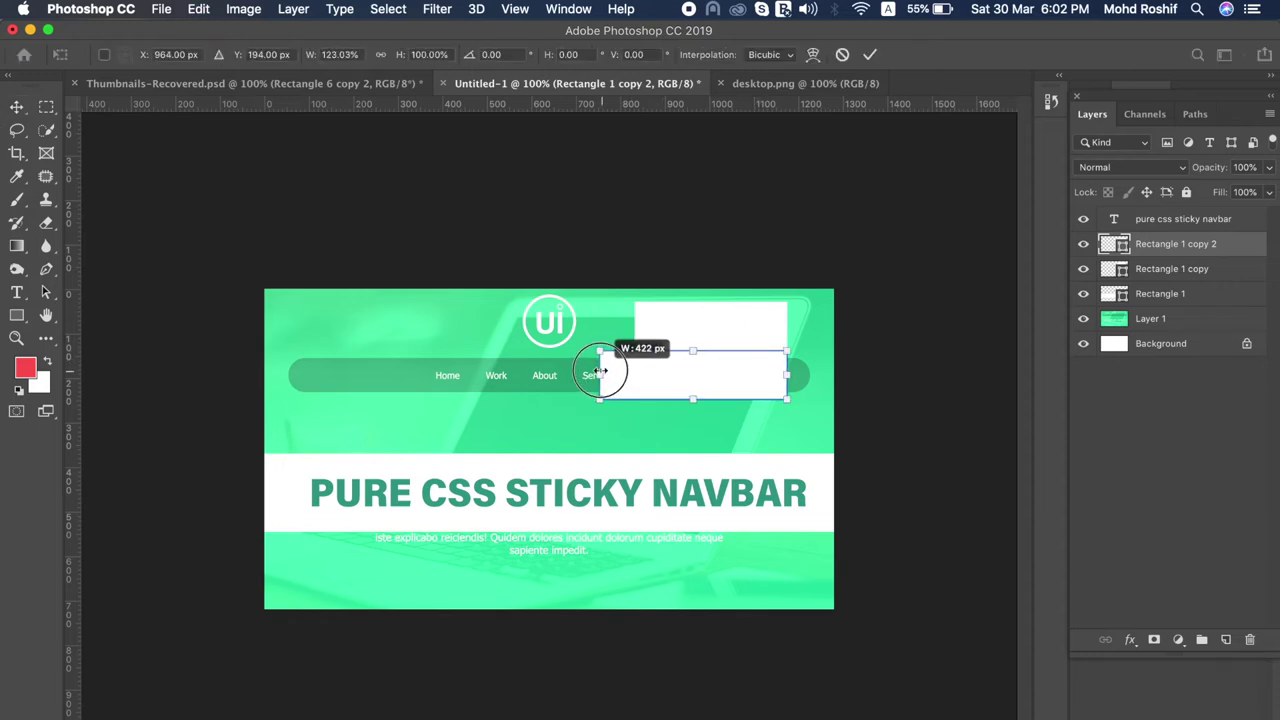
pyautogui.press('Return')
# Add a third box copy nudged further down and to the left.
pyautogui.press('super+j')
pyautogui.hotkey('shift', 'Down')
pyautogui.hotkey('shift', 'Down')
pyautogui.hotkey('shift', 'Down')
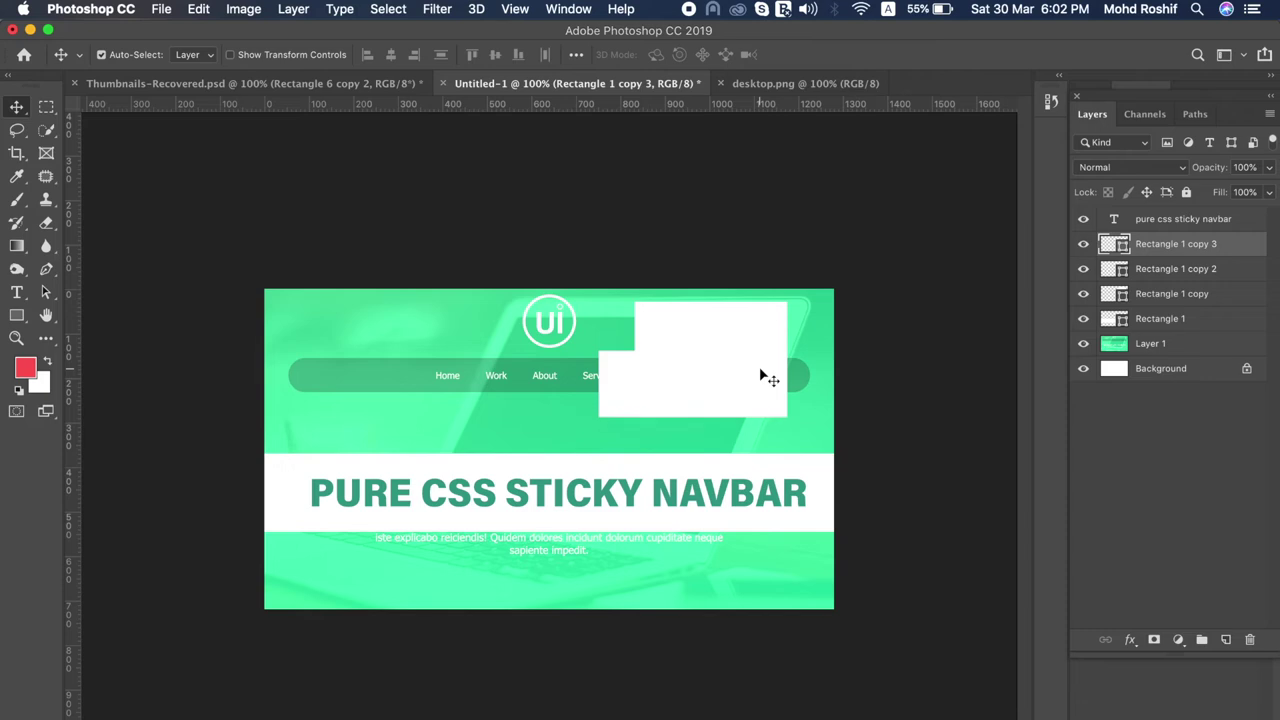
pyautogui.hotkey('shift', 'Down')
pyautogui.hotkey('shift', 'Down')
pyautogui.hotkey('shift', 'Down')
pyautogui.hotkey('shift', 'Down')
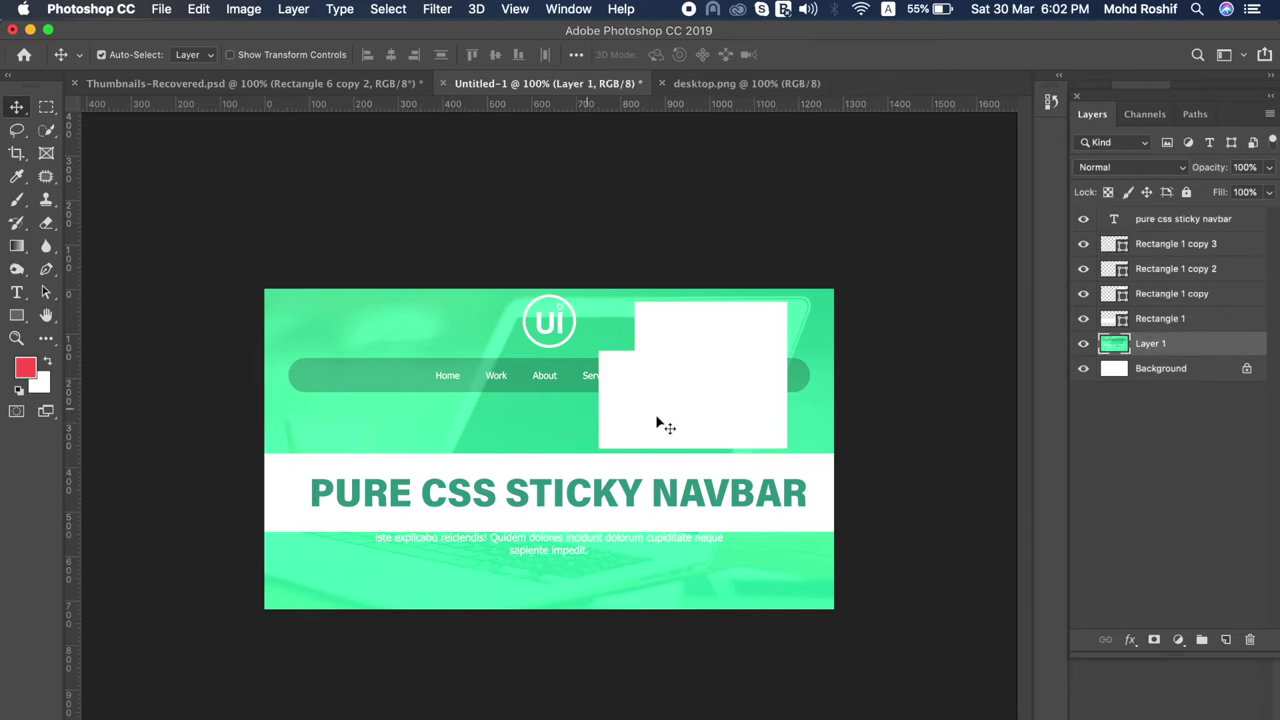
pyautogui.hotkey('shift', 'Left')
pyautogui.hotkey('shift', 'Left')
pyautogui.hotkey('shift', 'Left')
pyautogui.hotkey('shift', 'Left')
pyautogui.hotkey('shift', 'Left')
pyautogui.hotkey('shift', 'Left')
pyautogui.hotkey('shift', 'Left')
pyautogui.hotkey('shift', 'Left')
# Give the middle box a bright red Color Overlay layer style.
pyautogui.click(677, 383)
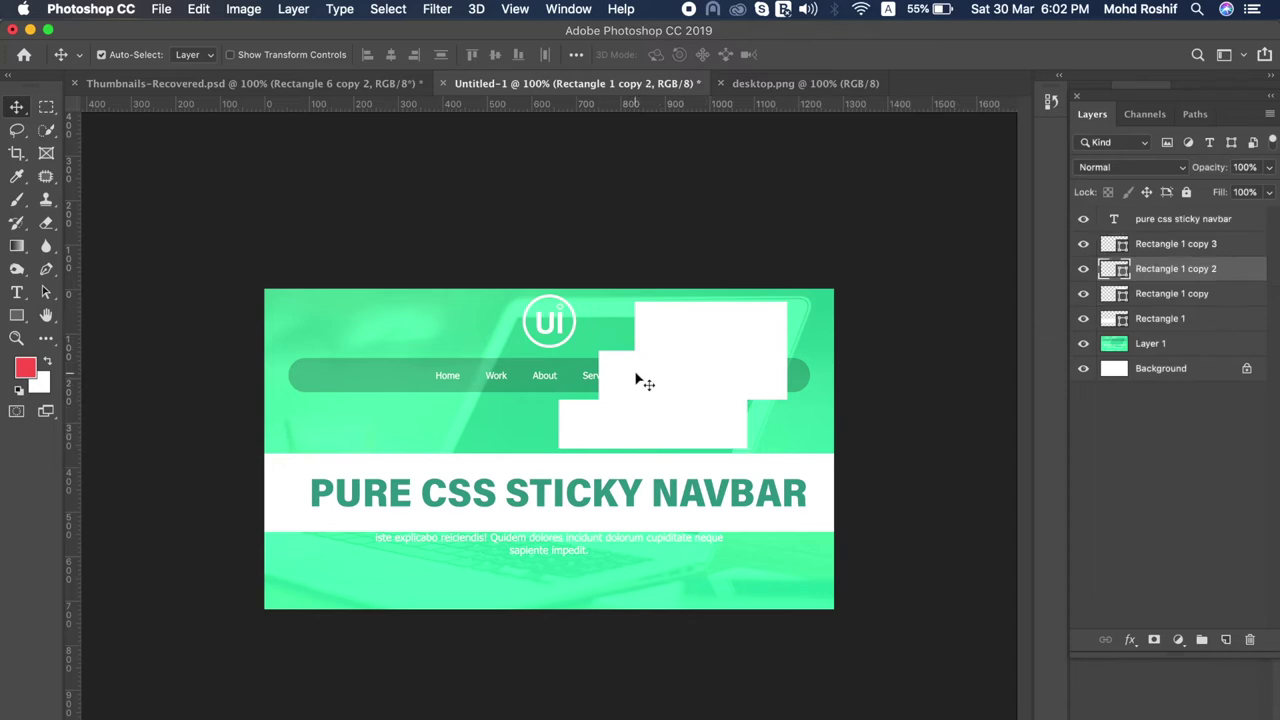
pyautogui.doubleClick(1240, 273)
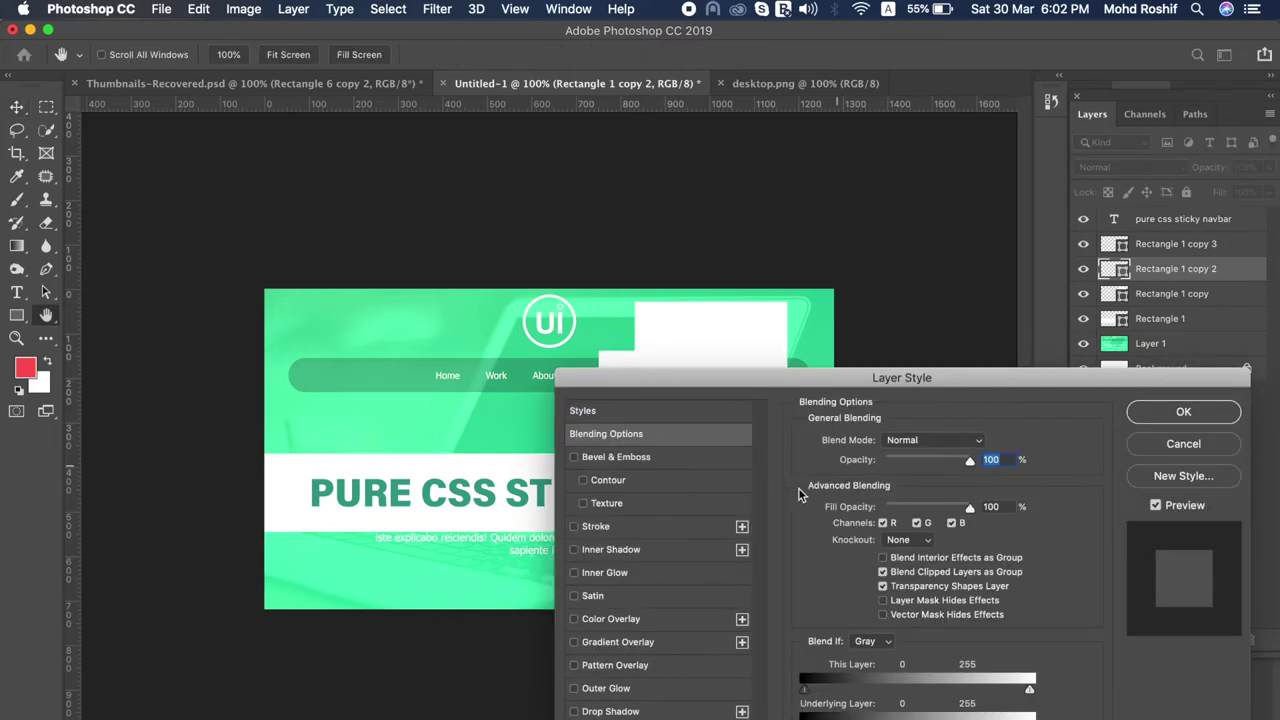
pyautogui.click(603, 622)
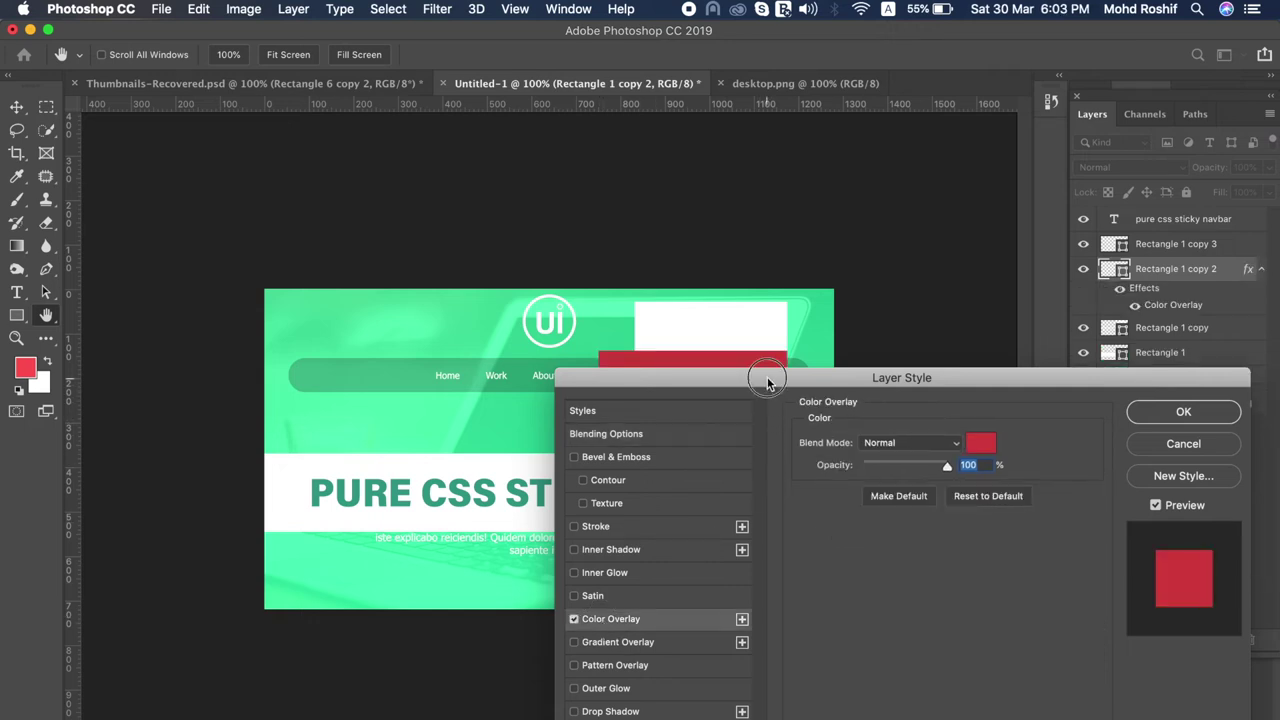
pyautogui.moveTo(766, 377); pyautogui.dragTo(844, 431)
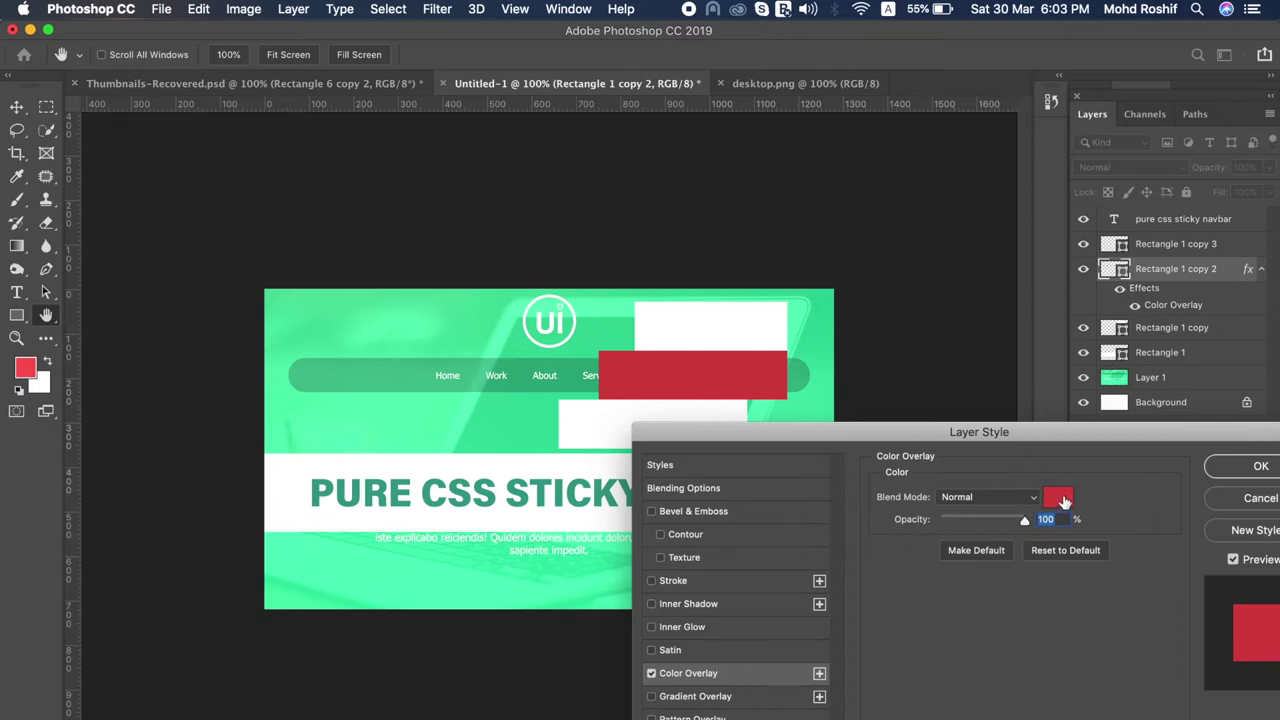
pyautogui.click(1056, 500)
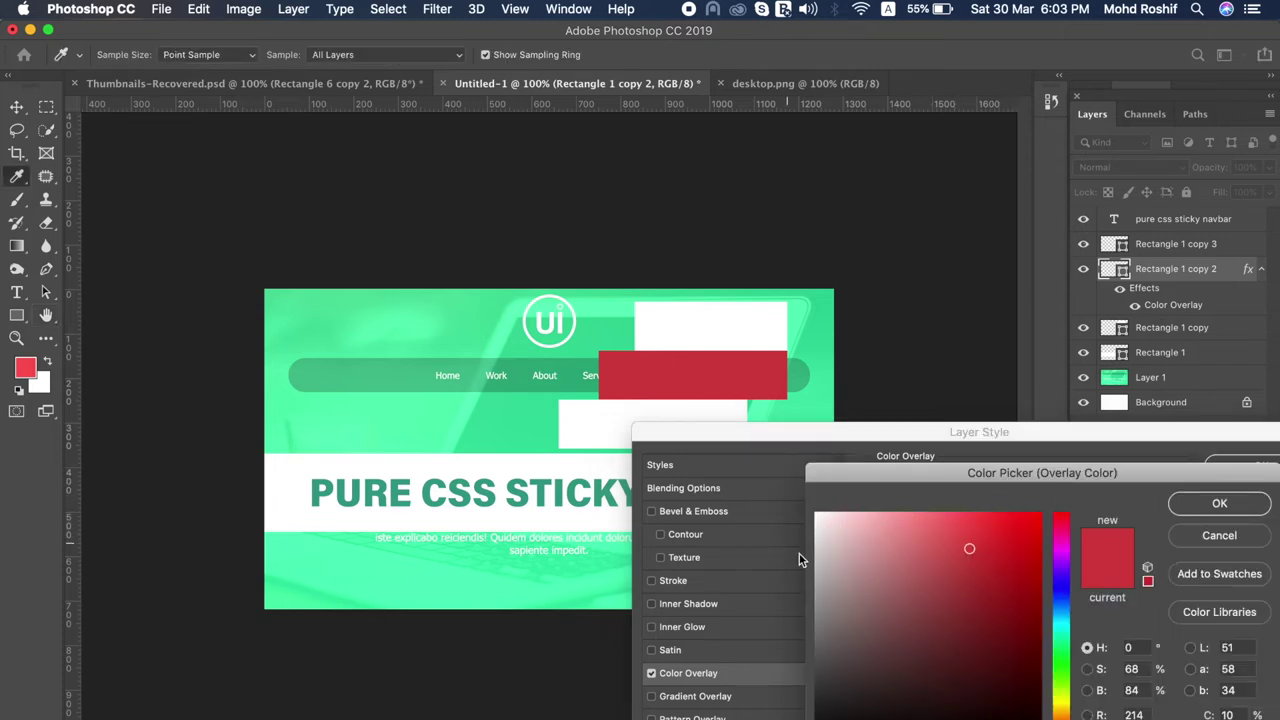
pyautogui.moveTo(935, 543)
pyautogui.mouseDown()
pyautogui.moveTo(926, 527)
pyautogui.moveTo(982, 496)
pyautogui.mouseUp()
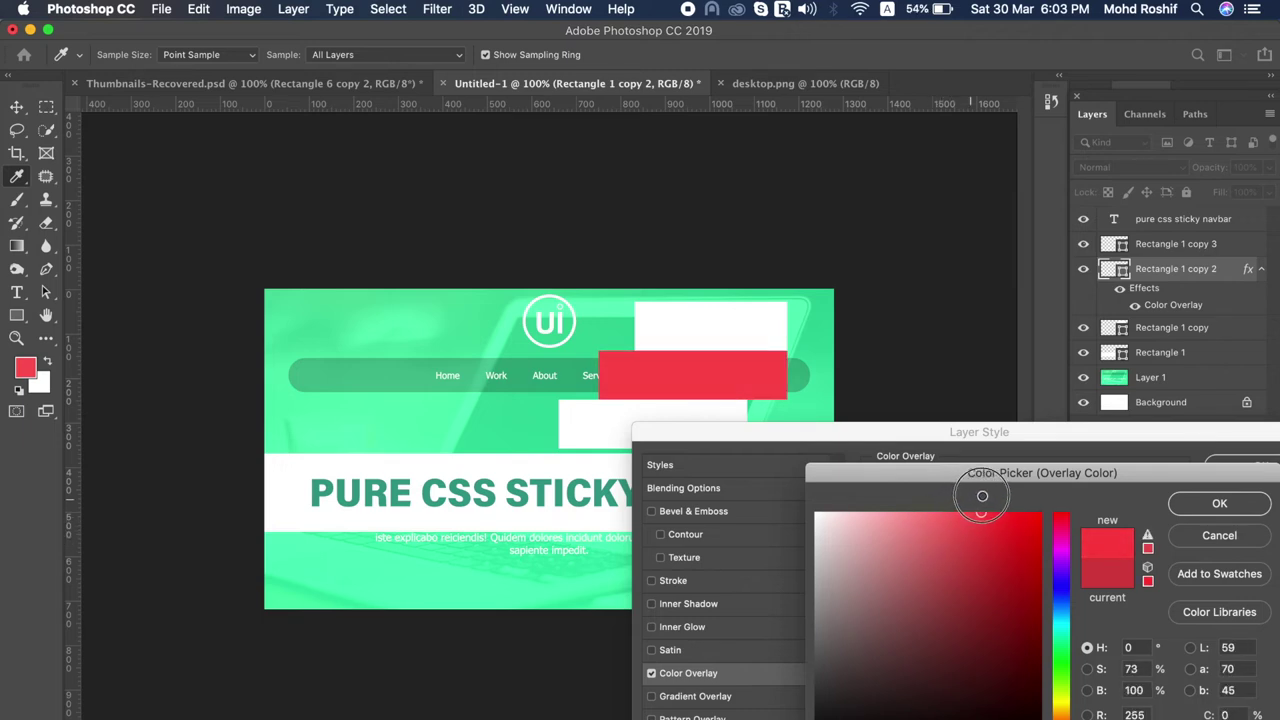
pyautogui.click(1266, 505)
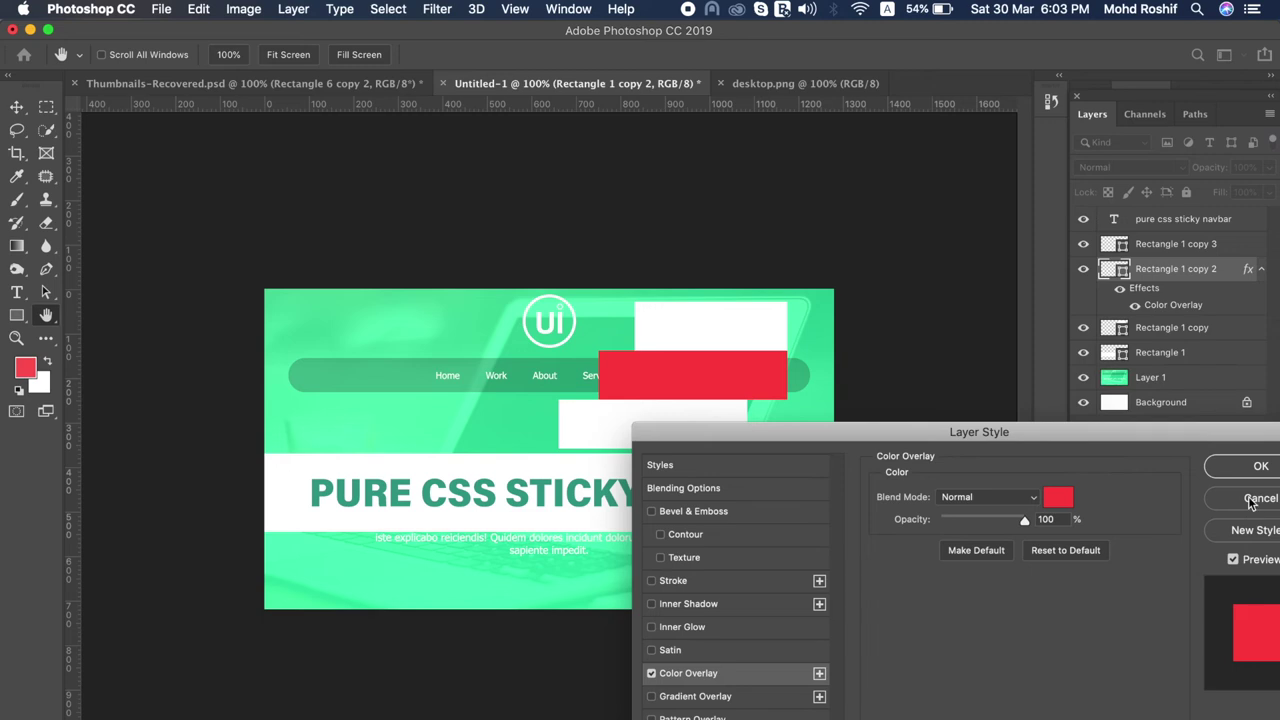
pyautogui.click(1248, 466)
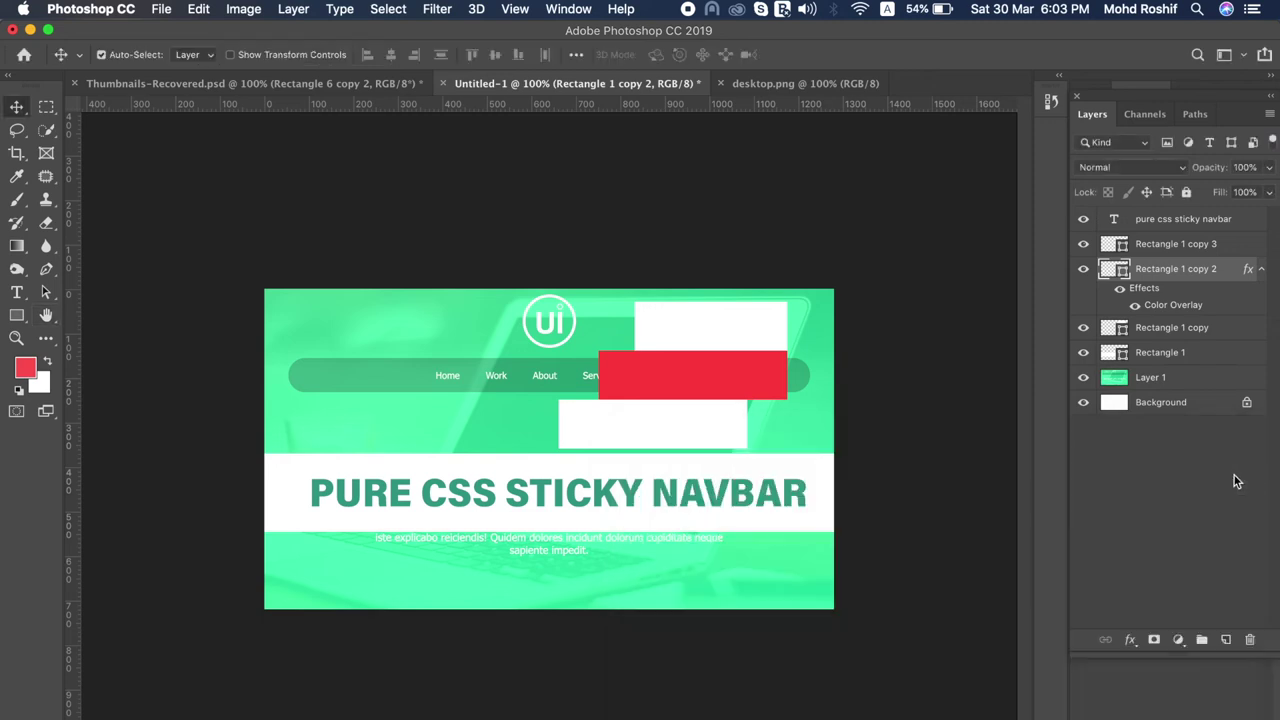
# Apply the same red Color Overlay to the bottom box, then view the reference thumbnail.
pyautogui.click(737, 440)
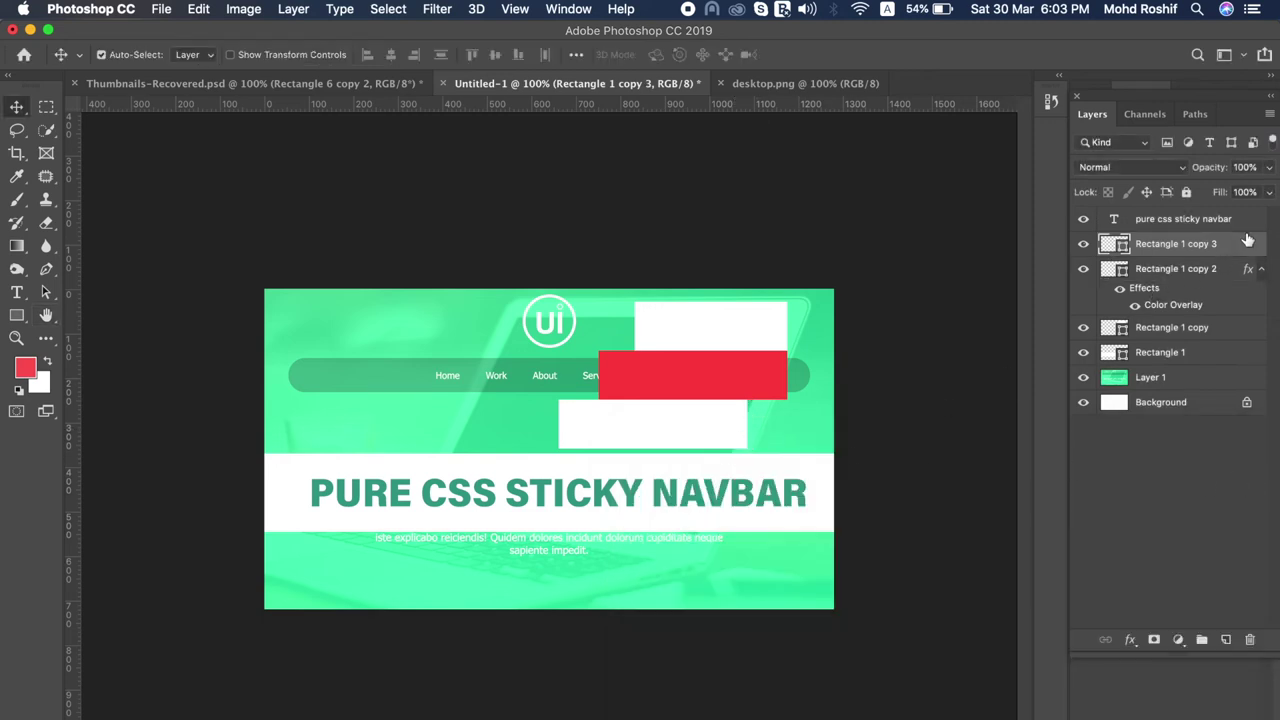
pyautogui.doubleClick(1247, 240)
pyautogui.click(697, 617)
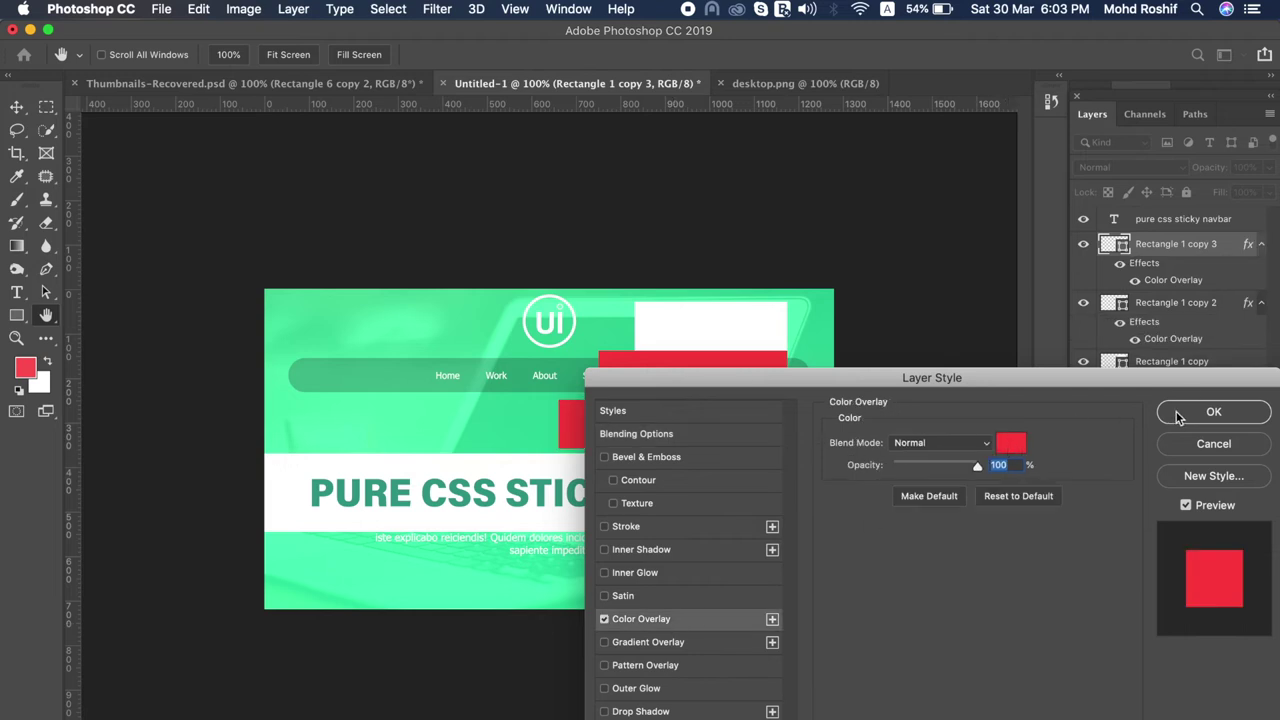
pyautogui.click(1178, 416)
pyautogui.click(735, 334)
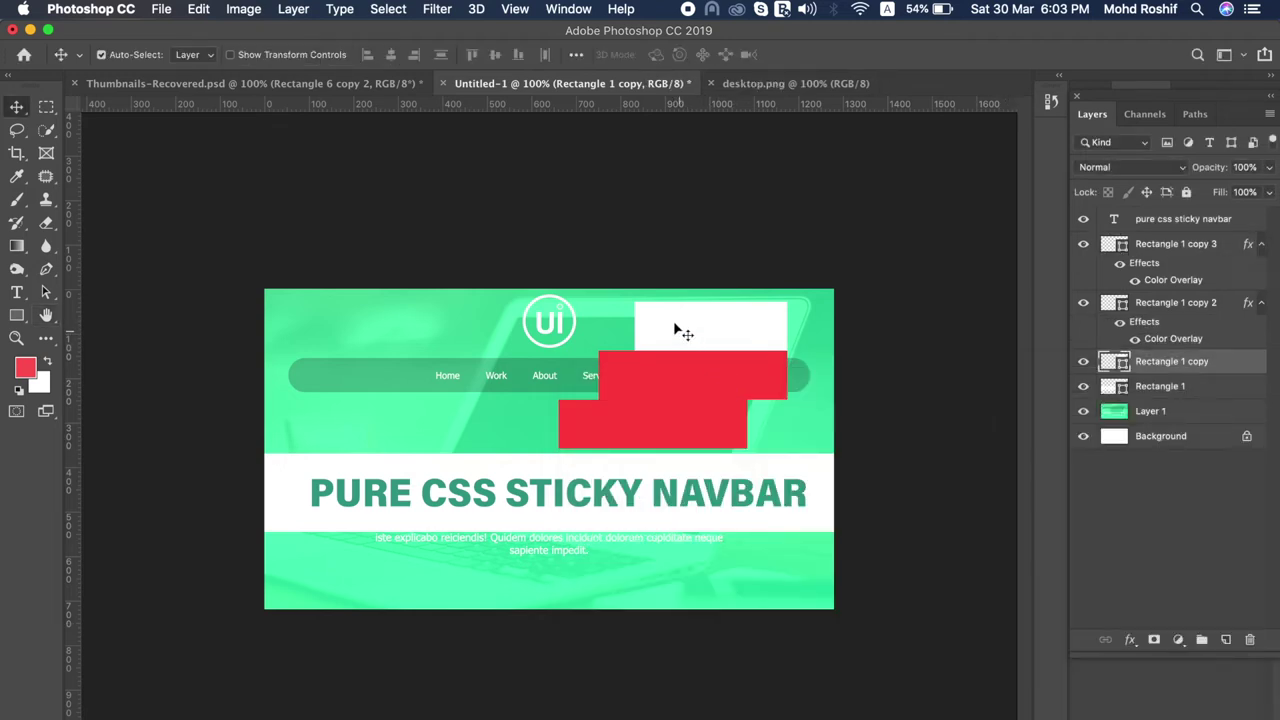
pyautogui.click(357, 85)
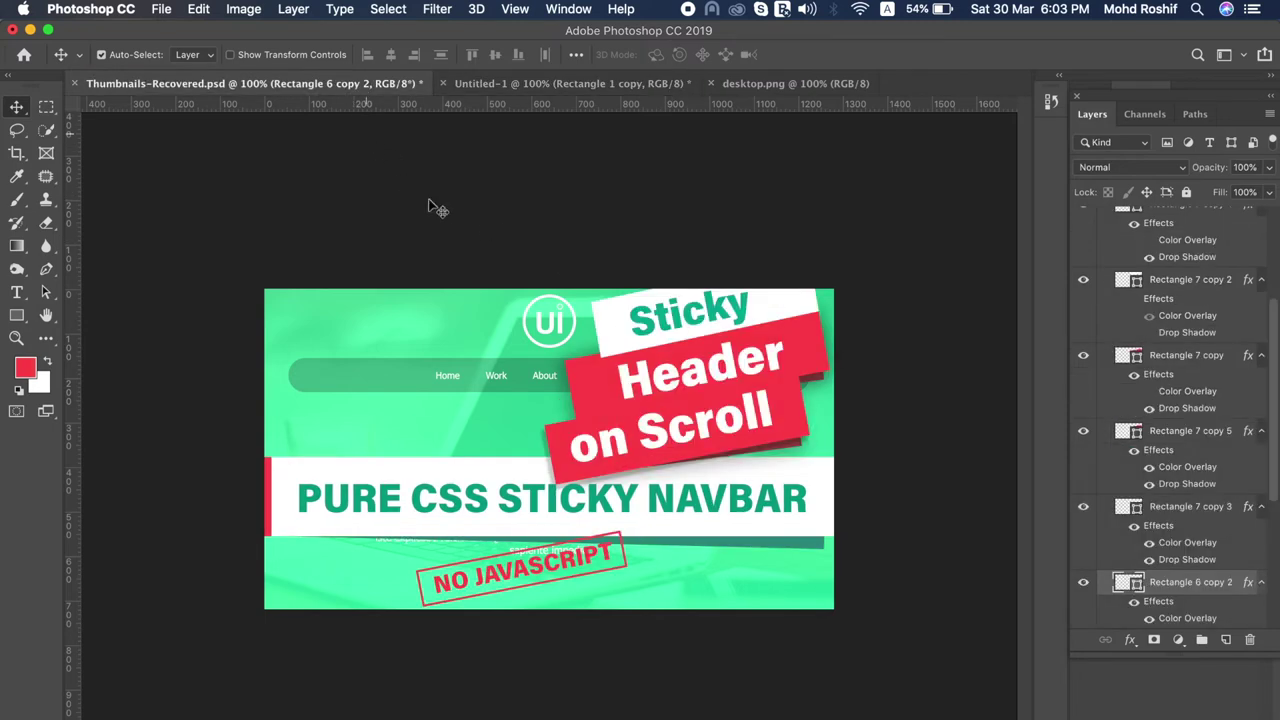
# Type 'STICKY' inside the top white label in Untitled-1.
pyautogui.click(652, 86)
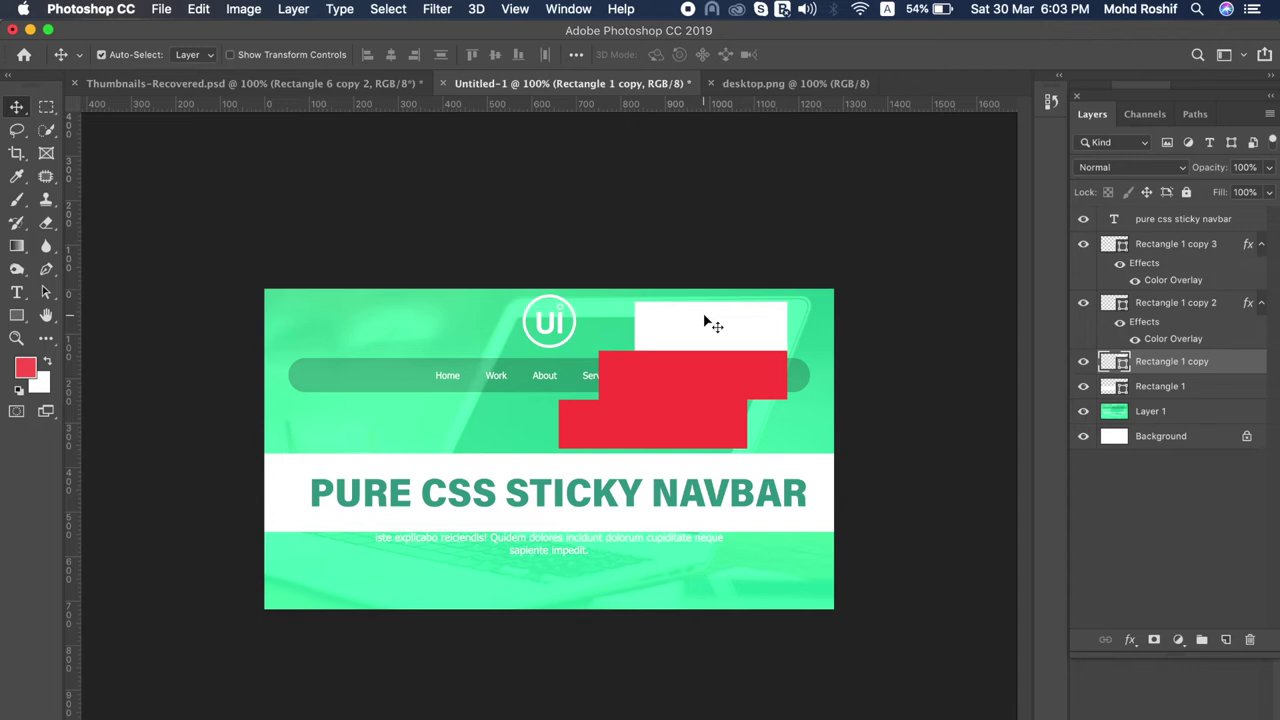
pyautogui.press('t')
pyautogui.click(672, 325)
pyautogui.write('STI')
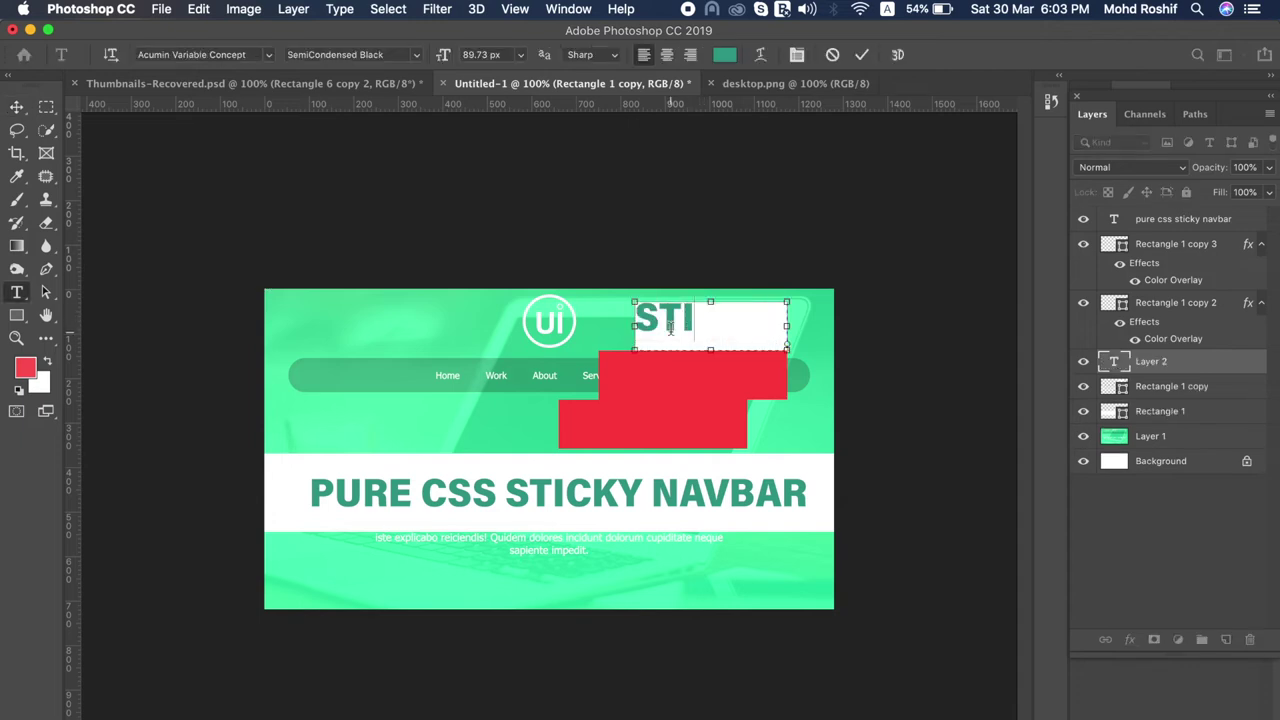
pyautogui.write('CKY')
pyautogui.press('Escape')
pyautogui.press('v')
pyautogui.moveTo(716, 330); pyautogui.dragTo(716, 340)
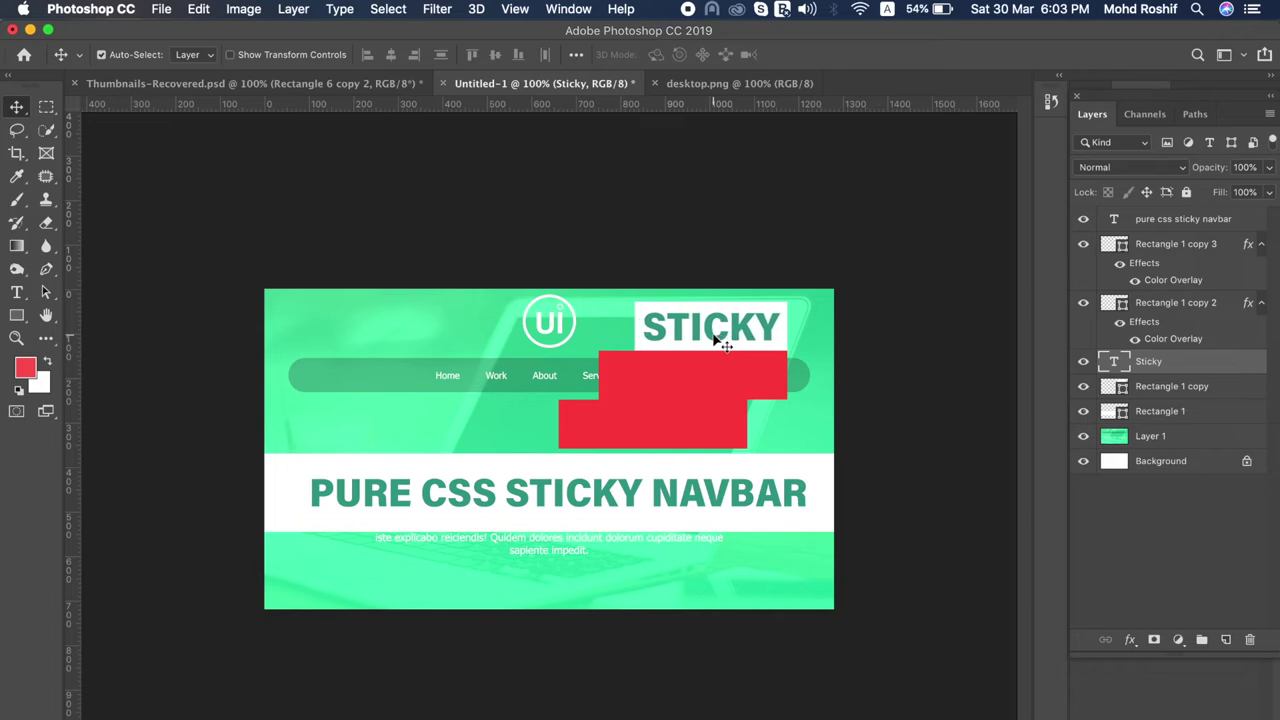
# Duplicate the STICKY text and move the copy above the red rectangle.
pyautogui.press('super+j')
pyautogui.hotkey('shift', 'Down')
pyautogui.hotkey('shift', 'Down')
pyautogui.hotkey('shift', 'Down')
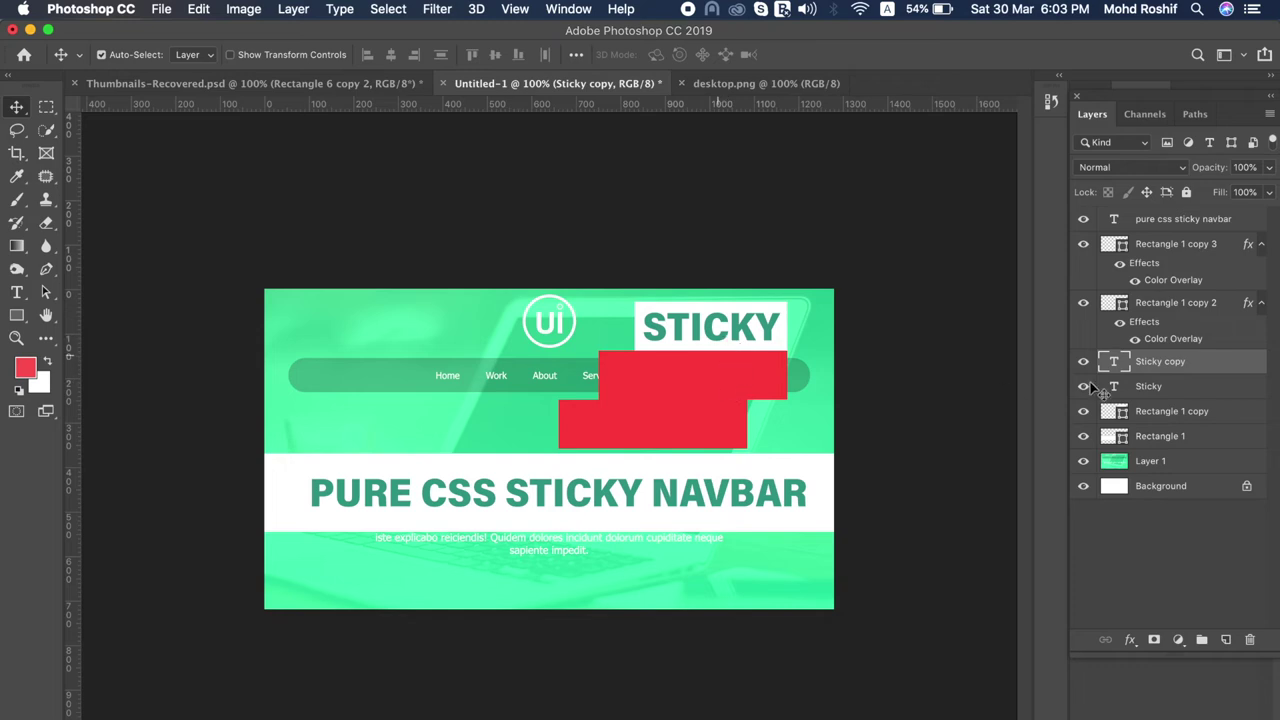
pyautogui.click(770, 385)
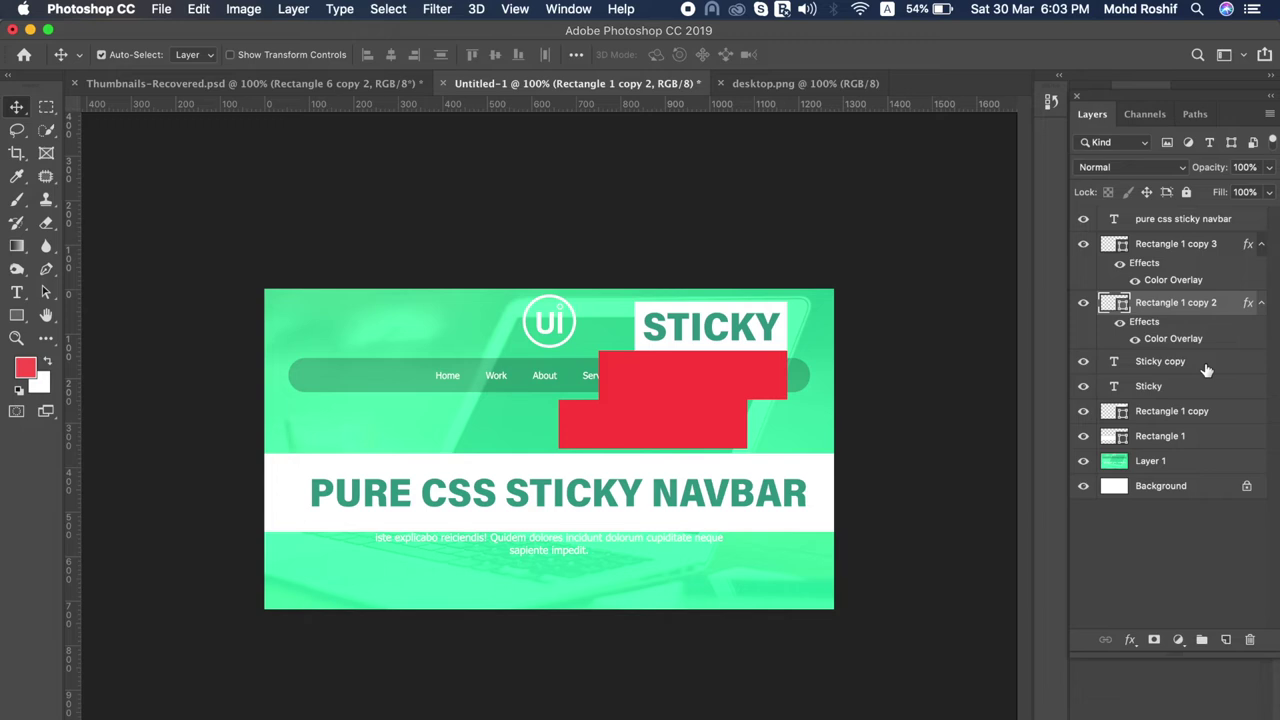
pyautogui.moveTo(1206, 370); pyautogui.dragTo(1192, 289)
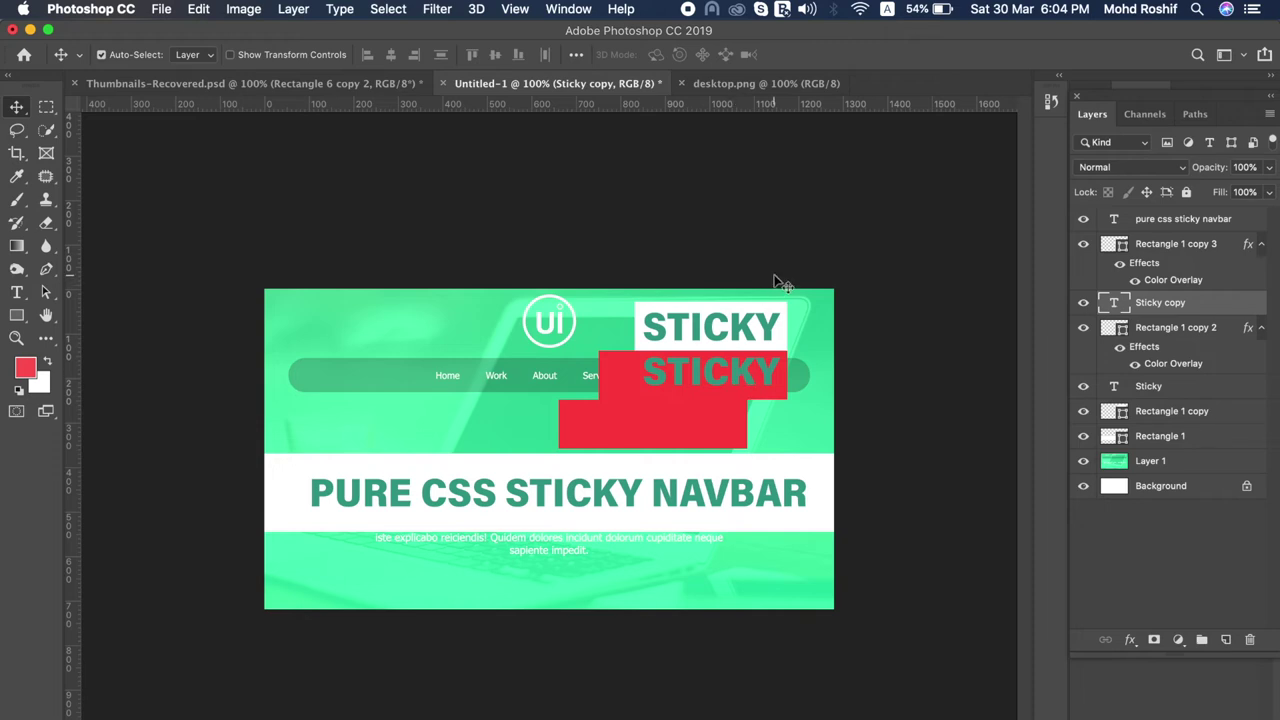
# Recolour the STICKY copy white.
pyautogui.press('t')
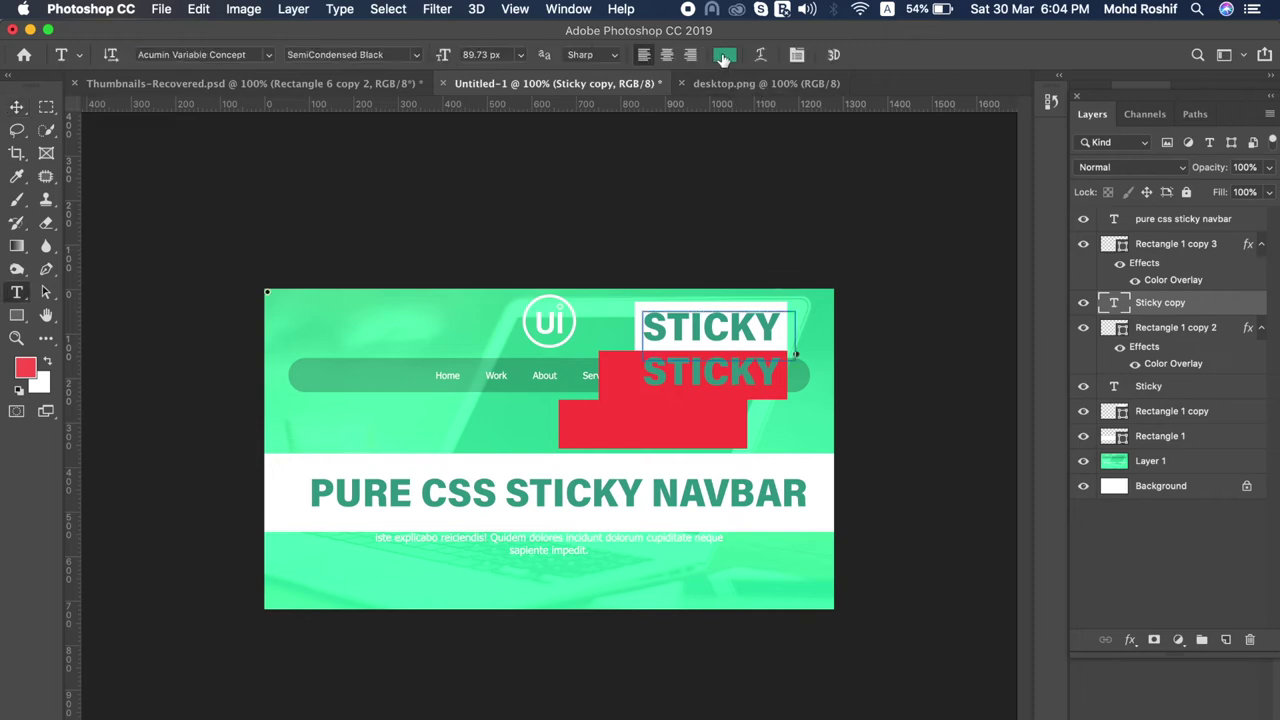
pyautogui.click(724, 56)
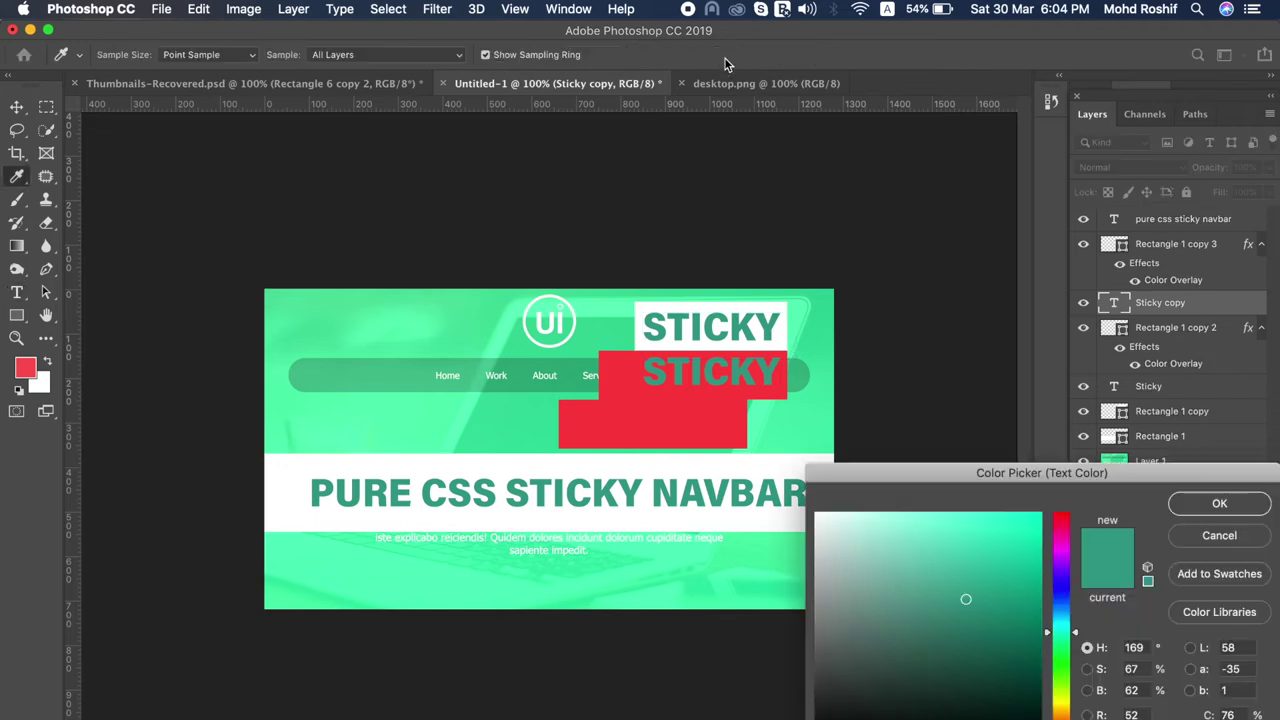
pyautogui.moveTo(820, 553); pyautogui.dragTo(786, 500)
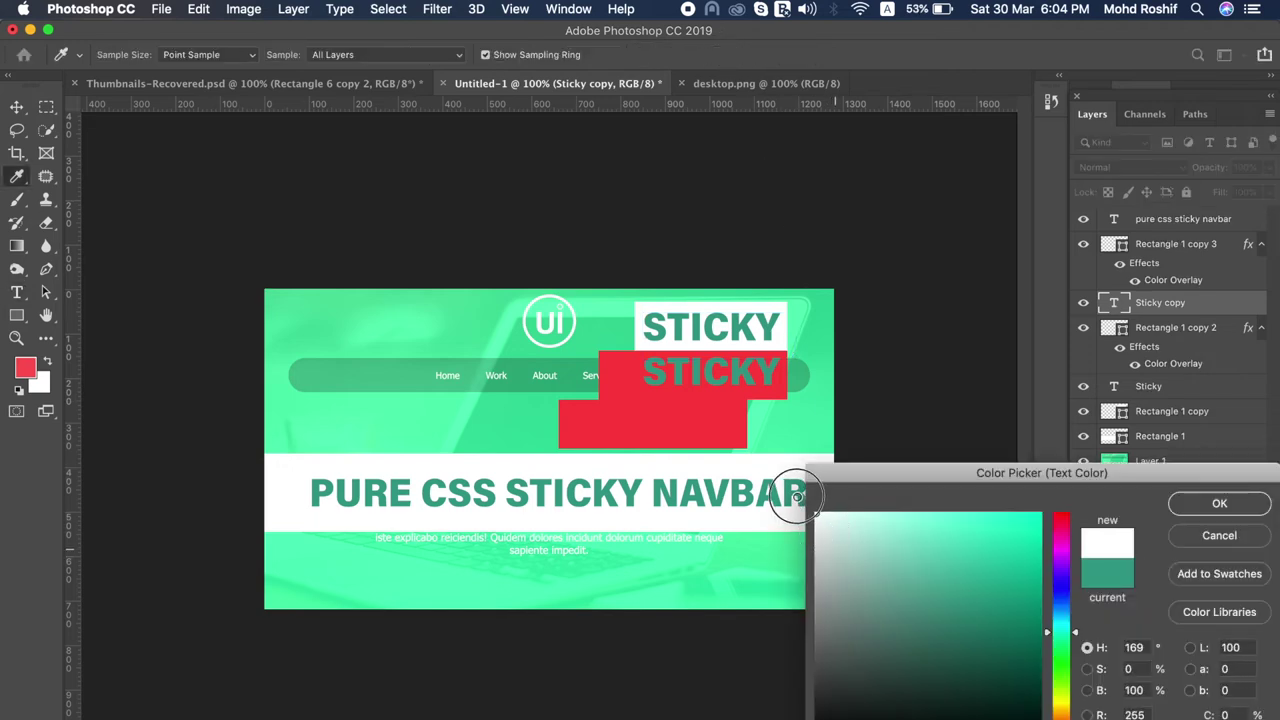
pyautogui.click(1205, 510)
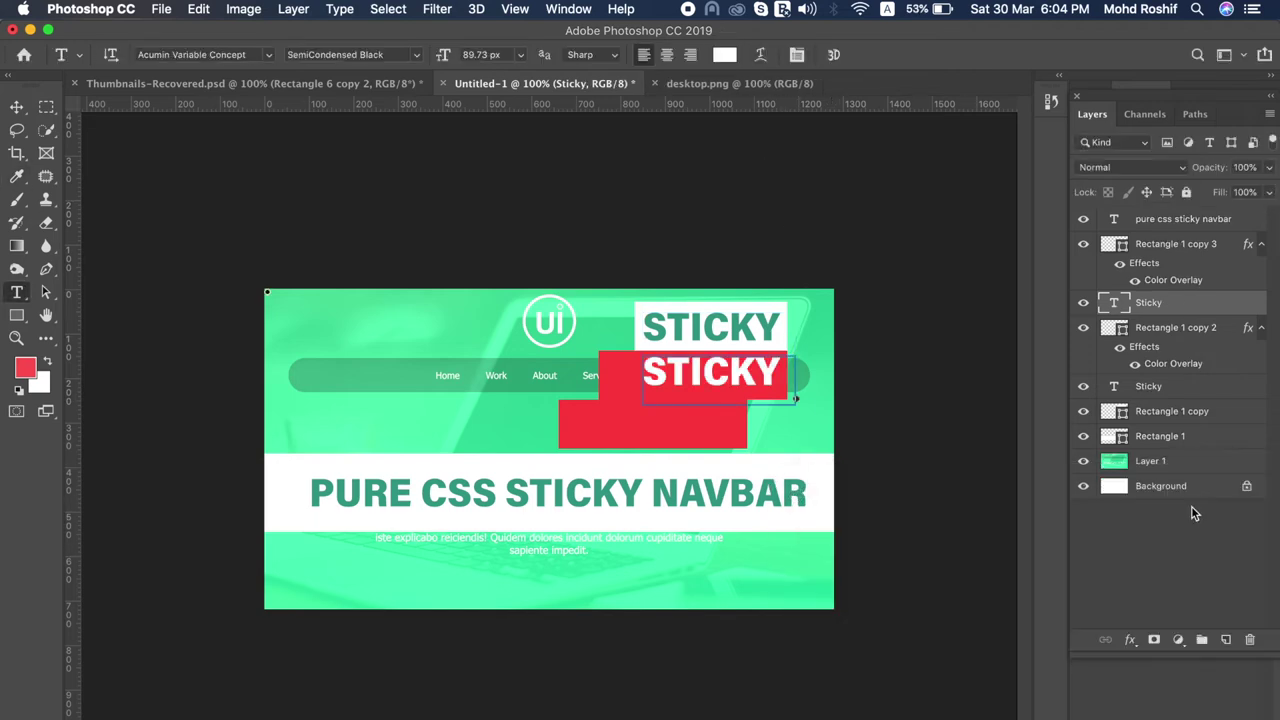
pyautogui.doubleClick(728, 373)
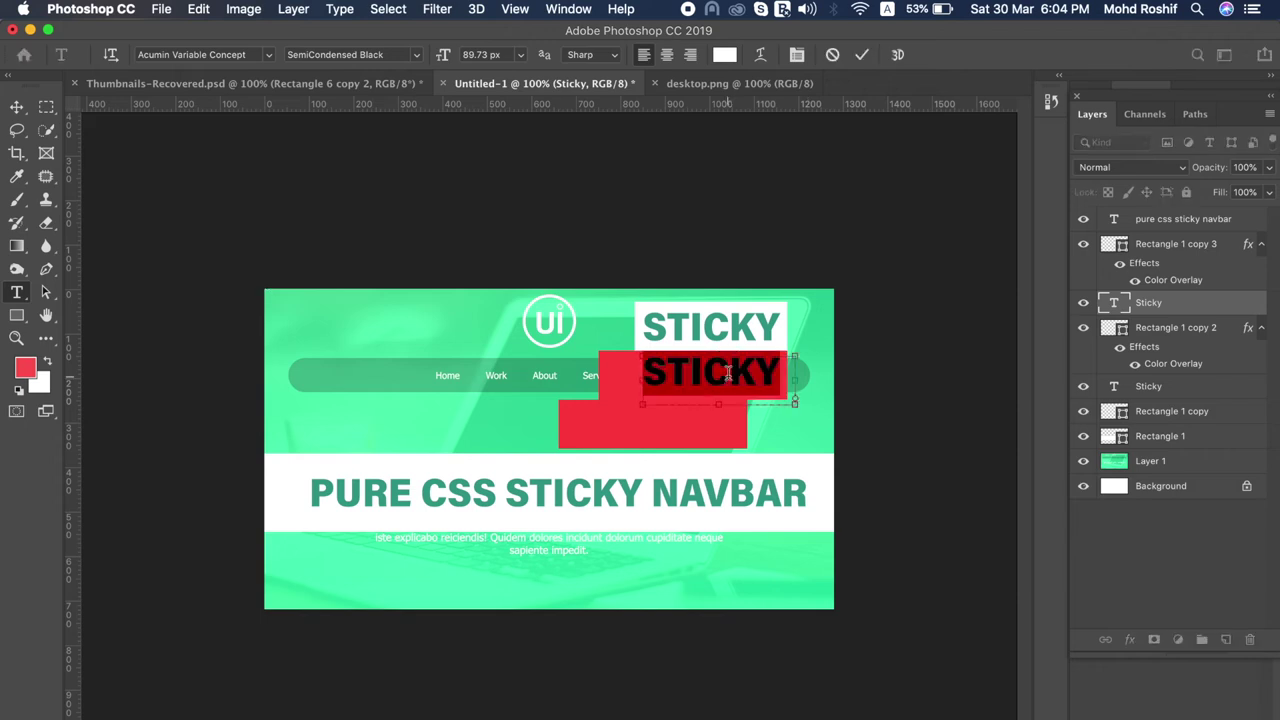
# Retype the copied label as 'header', widen its box, and turn All Caps off.
pyautogui.write('HEDAE')
pyautogui.press('BackSpace')
pyautogui.press('BackSpace')
pyautogui.press('BackSpace')
pyautogui.write('ADER')
pyautogui.moveTo(777, 403); pyautogui.dragTo(808, 398)
pyautogui.click(797, 55)
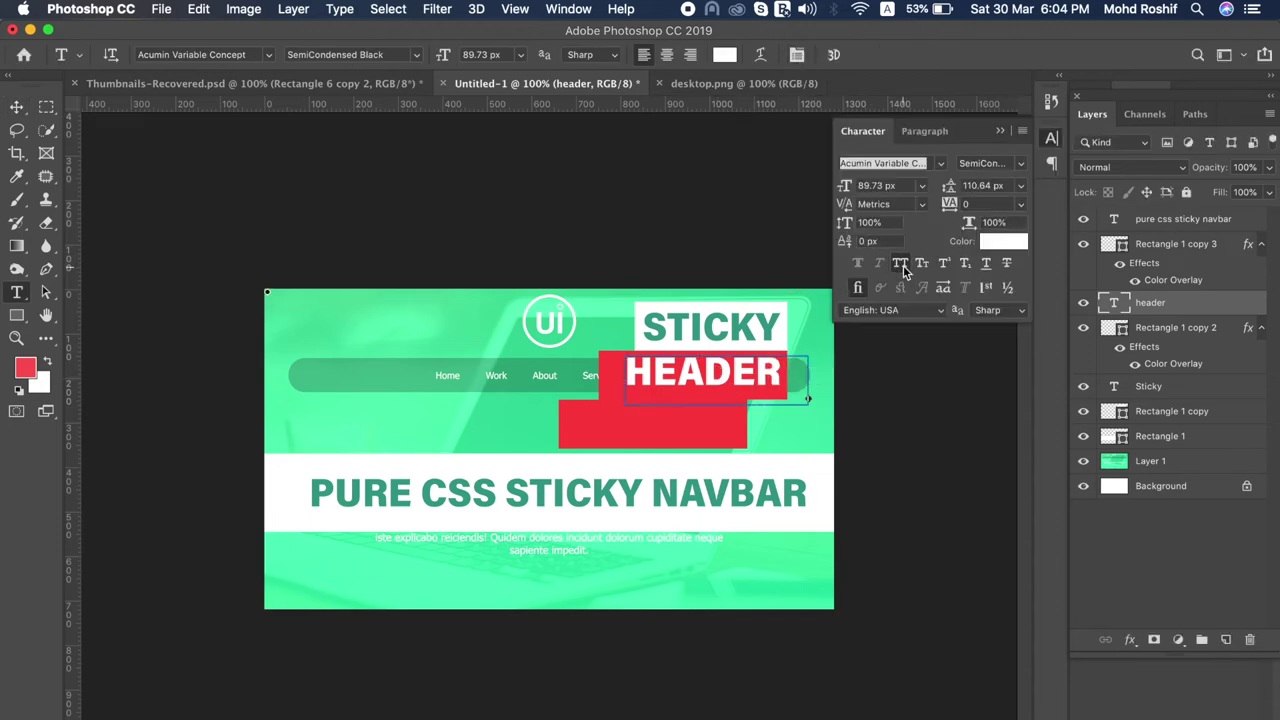
pyautogui.click(903, 265)
pyautogui.click(903, 265)
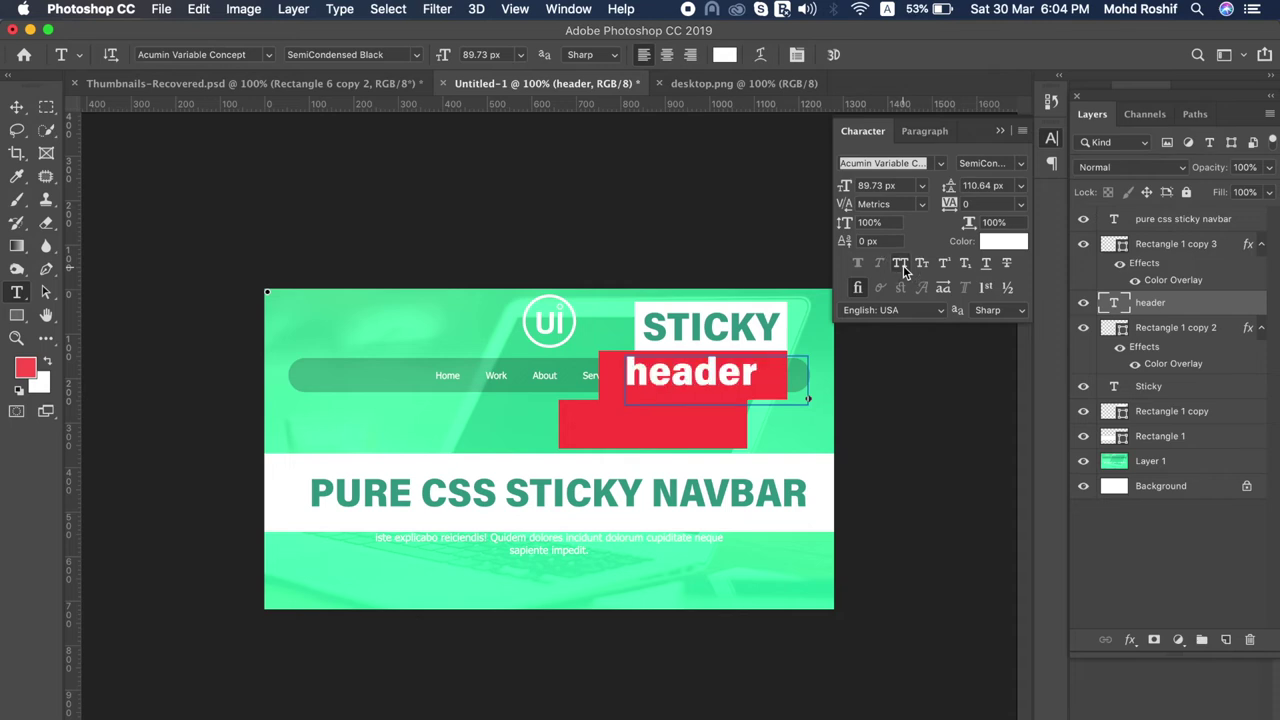
pyautogui.click(903, 265)
pyautogui.press('Escape')
# Turn All Caps off on the STICKY label so it reads 'Sticky' and nudge it right.
pyautogui.press('v')
pyautogui.click(705, 340)
pyautogui.click(903, 265)
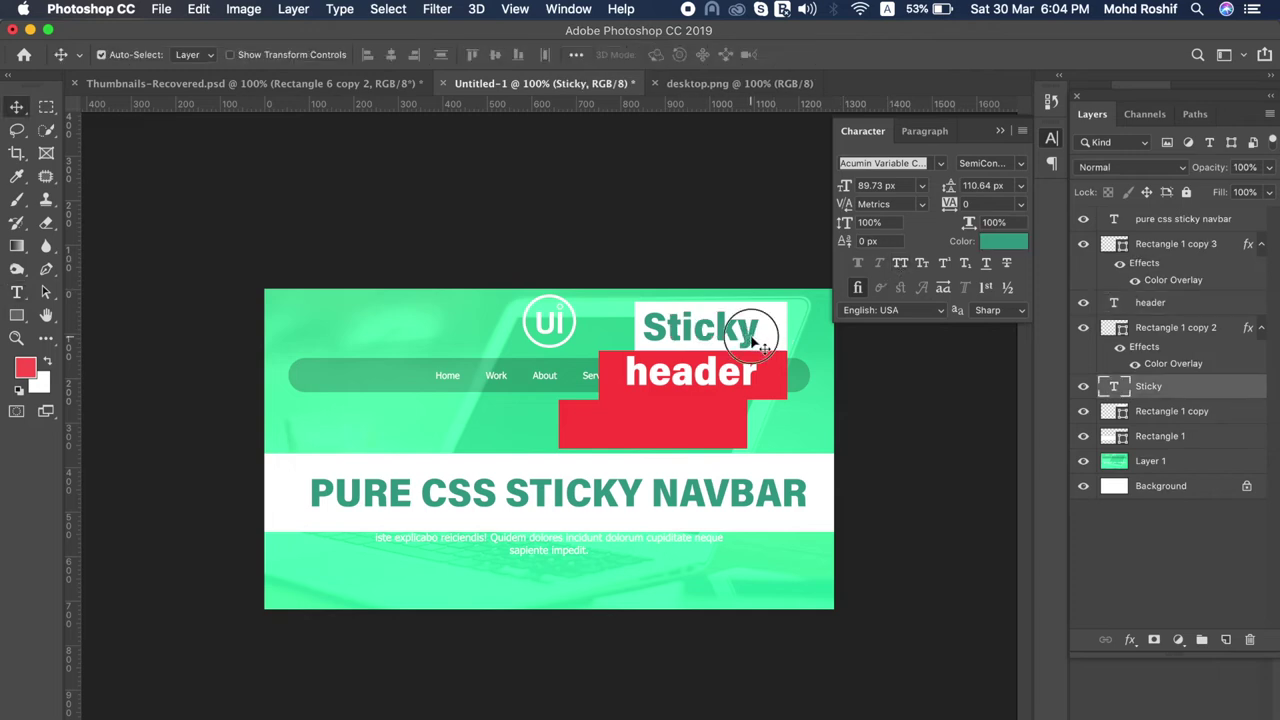
pyautogui.hotkey('shift', 'Right')
# Duplicate 'header' onto the bottom red rectangle and retype the copy as 'on scroll'.
pyautogui.moveTo(714, 392); pyautogui.dragTo(716, 397)
pyautogui.moveTo(1200, 306); pyautogui.dragTo(1205, 242)
pyautogui.moveTo(685, 416); pyautogui.dragTo(663, 428)
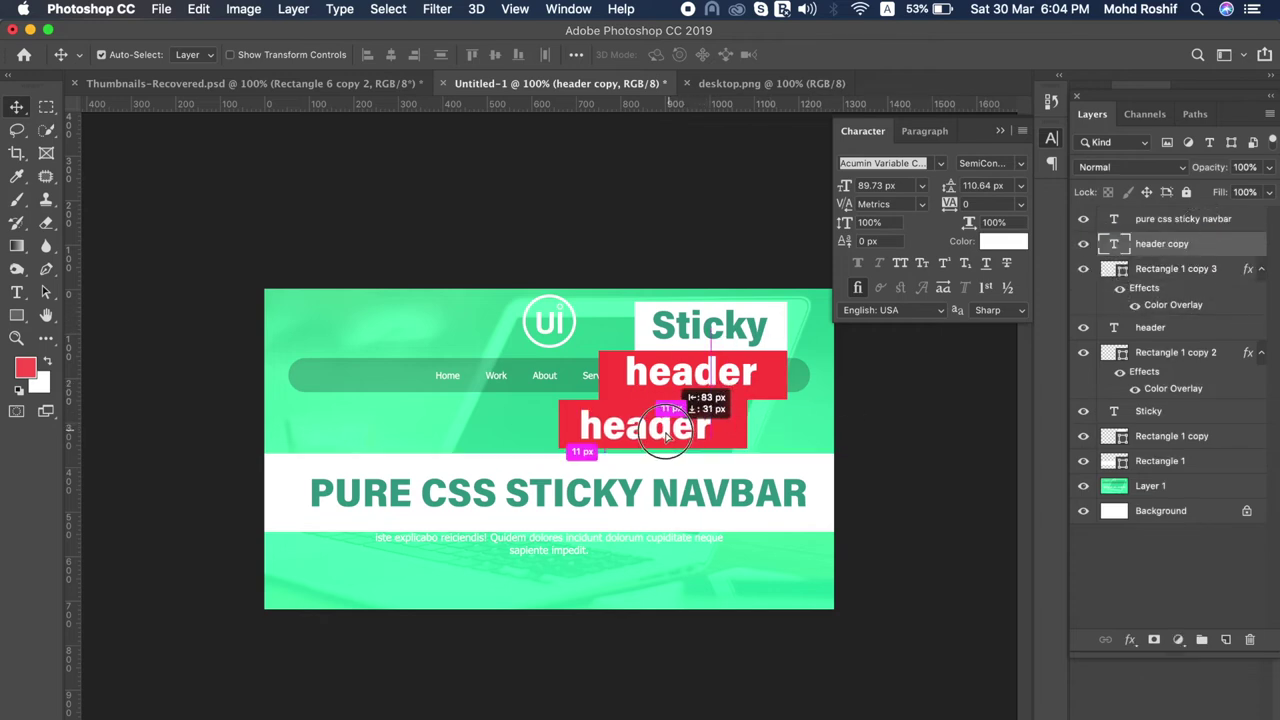
pyautogui.press('t')
pyautogui.click(663, 428)
pyautogui.hotkey('ctrl', 'a')
pyautogui.write('on scroll')
pyautogui.press('Escape')
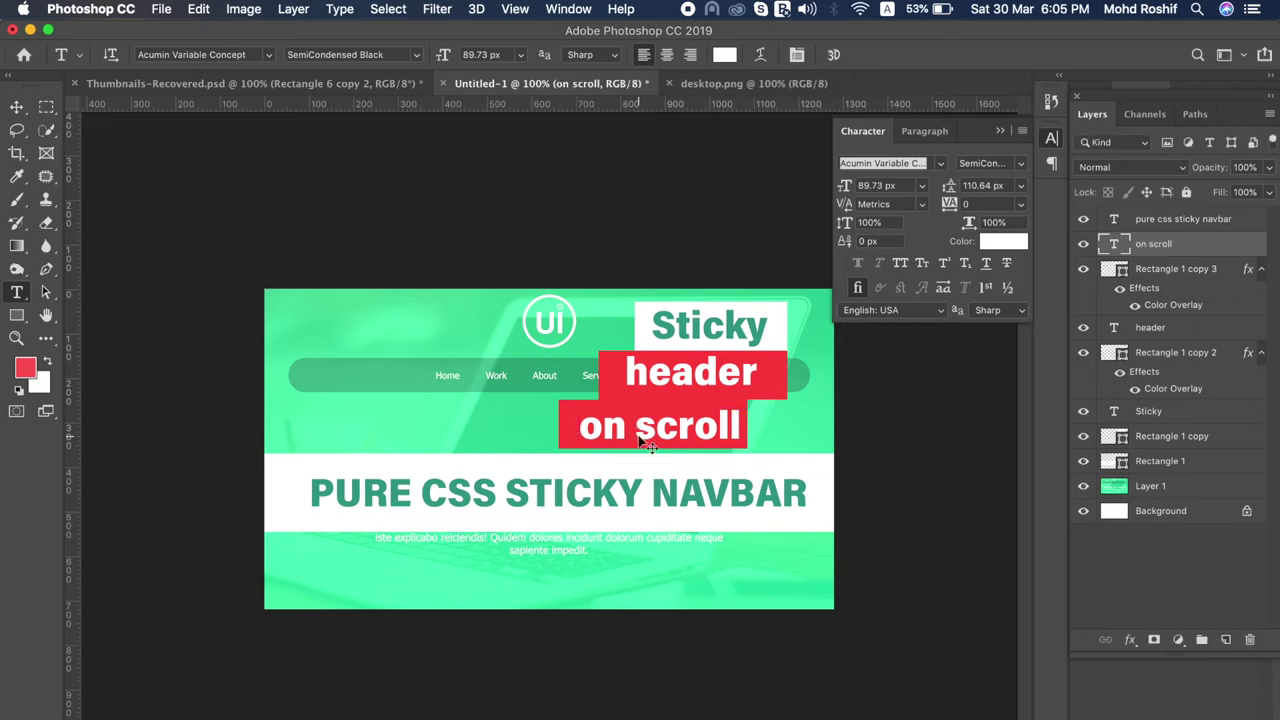
pyautogui.press('v')
pyautogui.moveTo(638, 432); pyautogui.dragTo(630, 429)
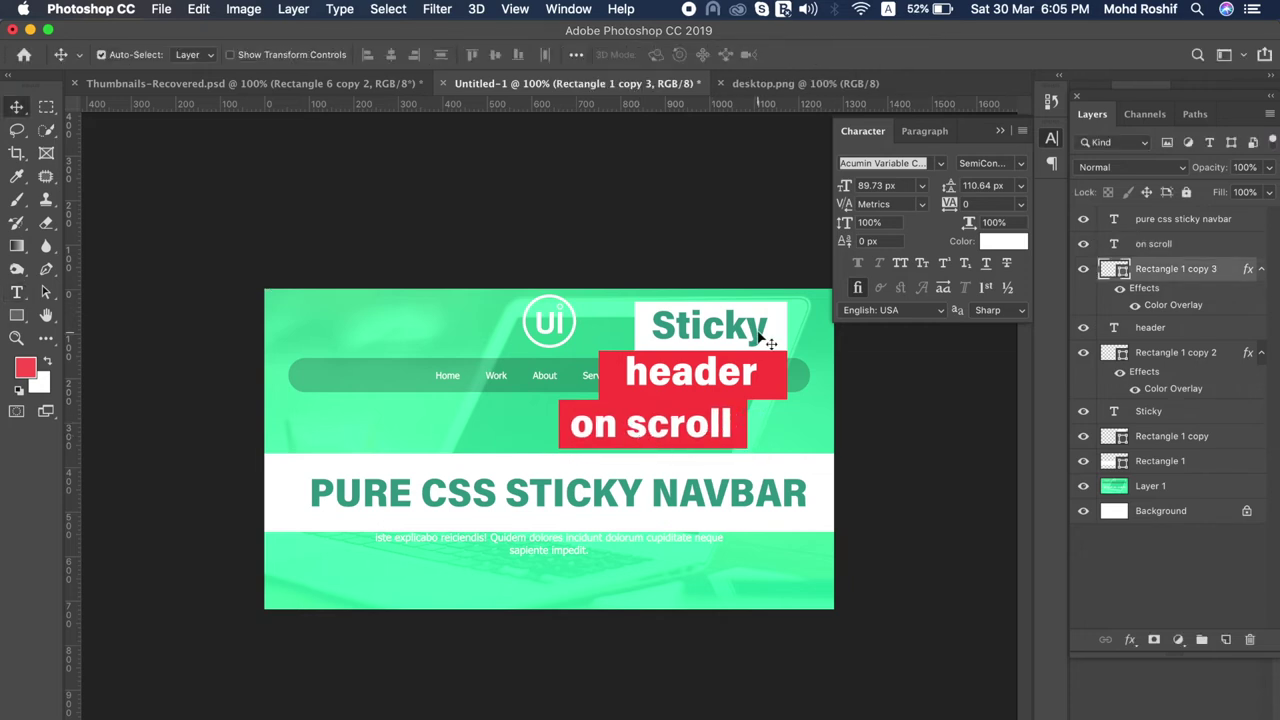
# Rotate the Sticky, header, on scroll and Rectangle 1 copy layers about -10° and move them up-right.
pyautogui.click(758, 328)
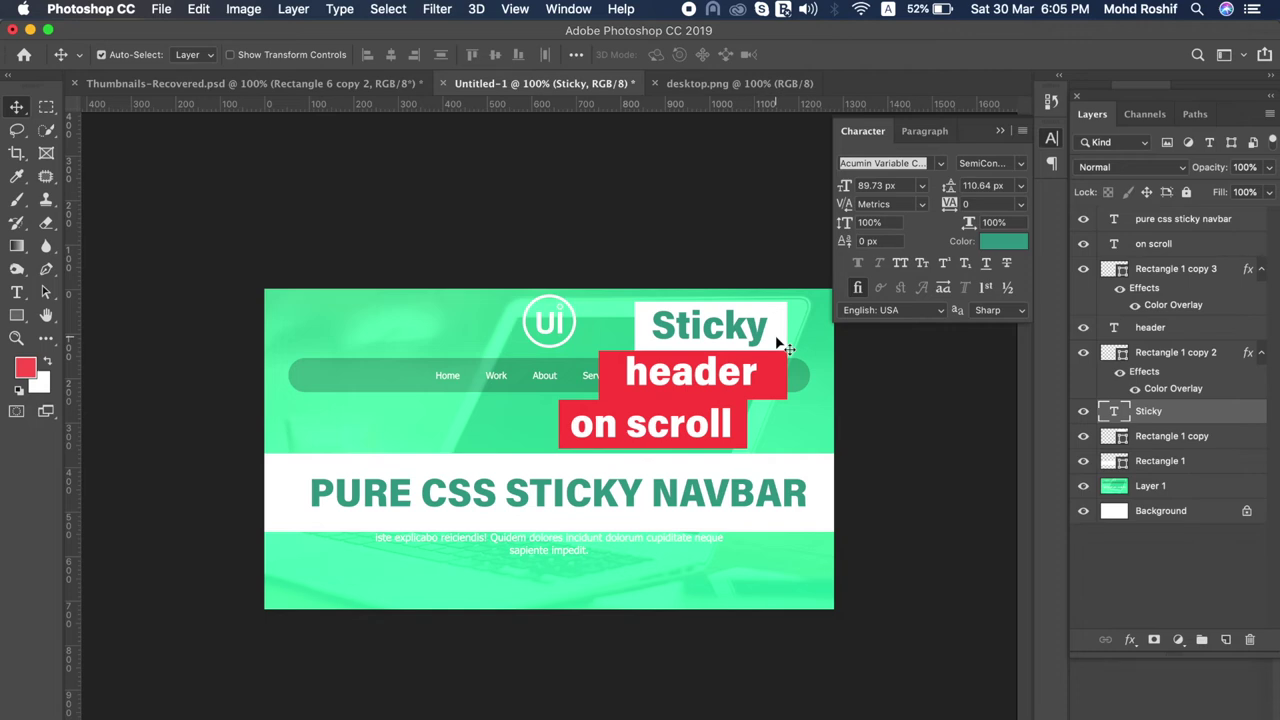
pyautogui.keyDown('shift'); pyautogui.click(778, 343); pyautogui.keyUp('shift')
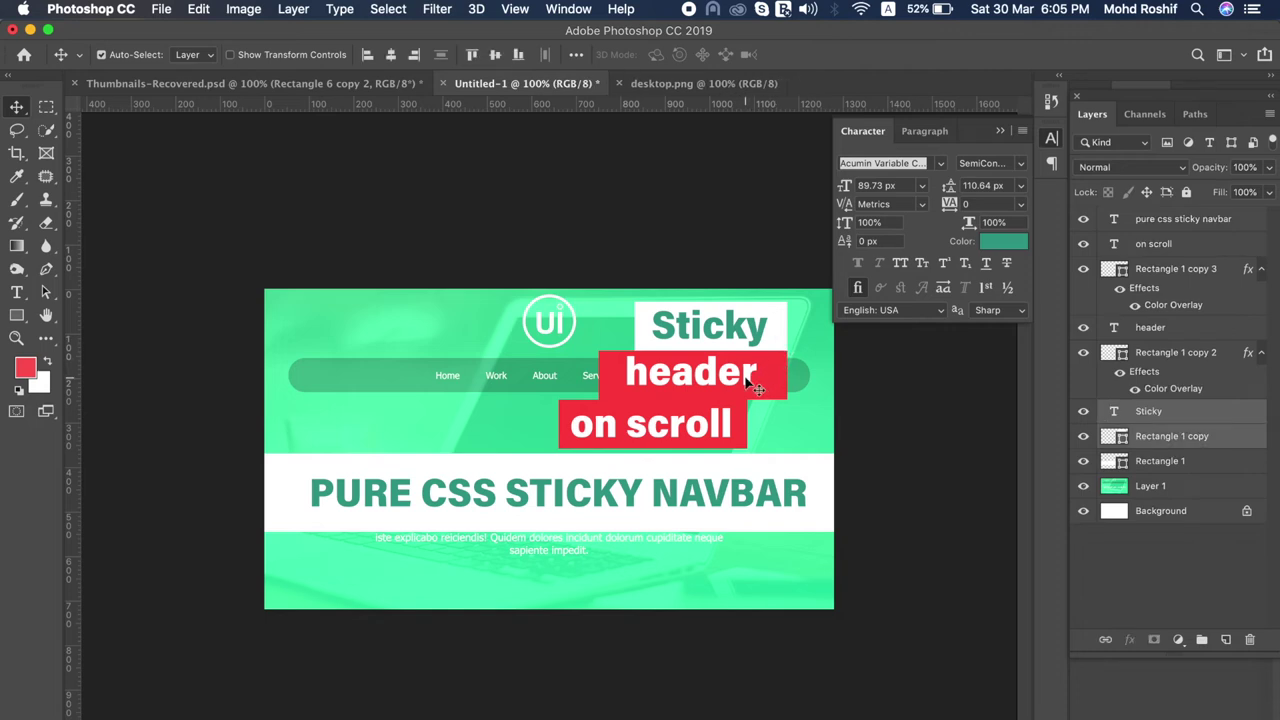
pyautogui.keyDown('shift'); pyautogui.click(755, 380); pyautogui.keyUp('shift')
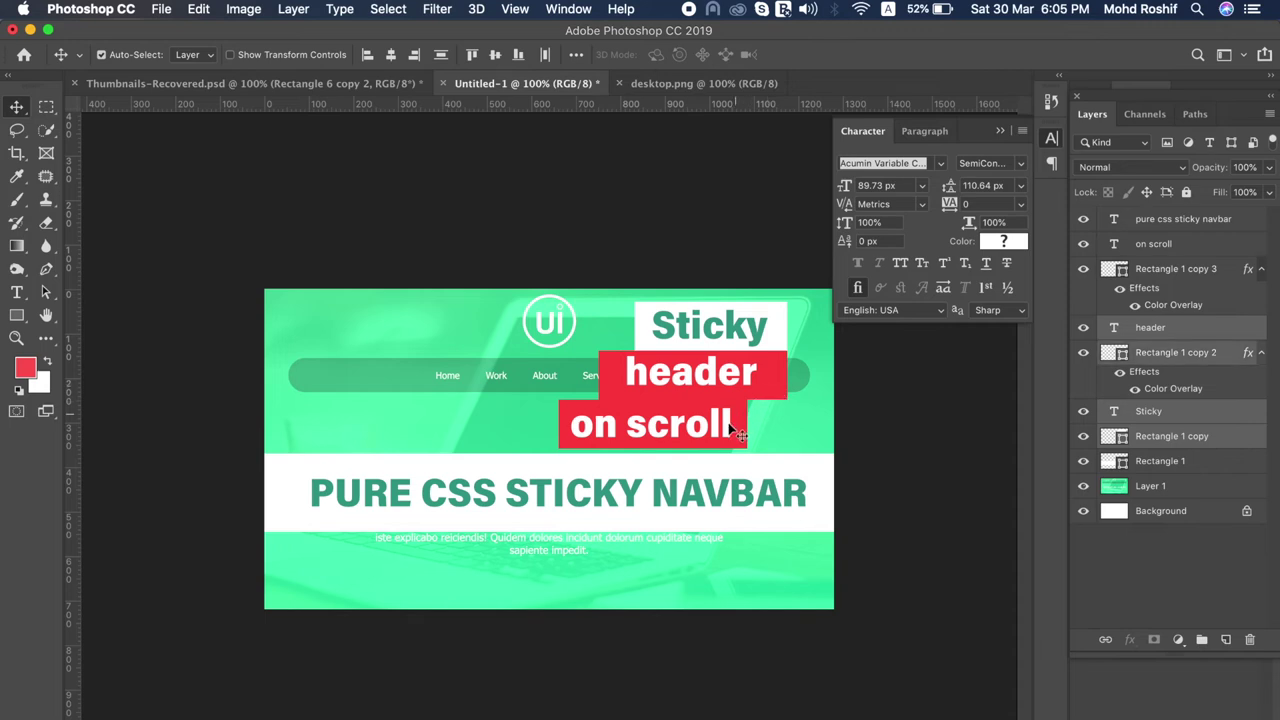
pyautogui.keyDown('shift'); pyautogui.click(735, 432); pyautogui.keyUp('shift')
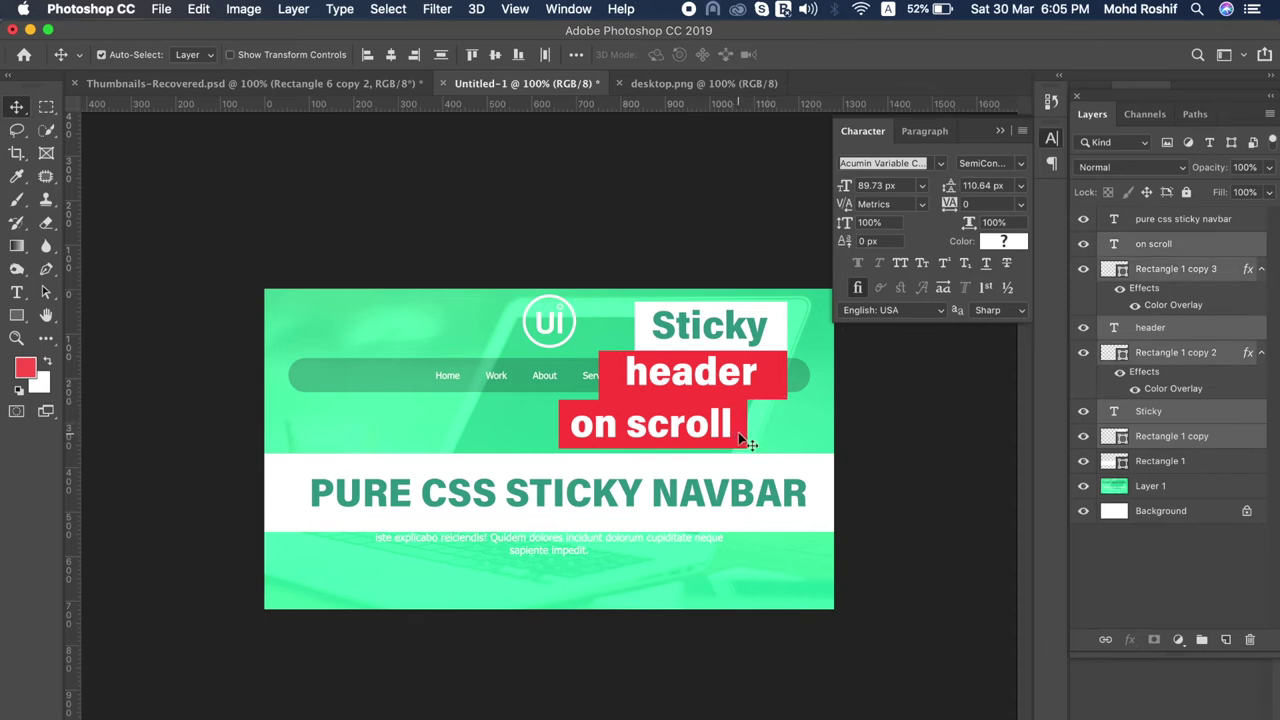
pyautogui.press('super+t')
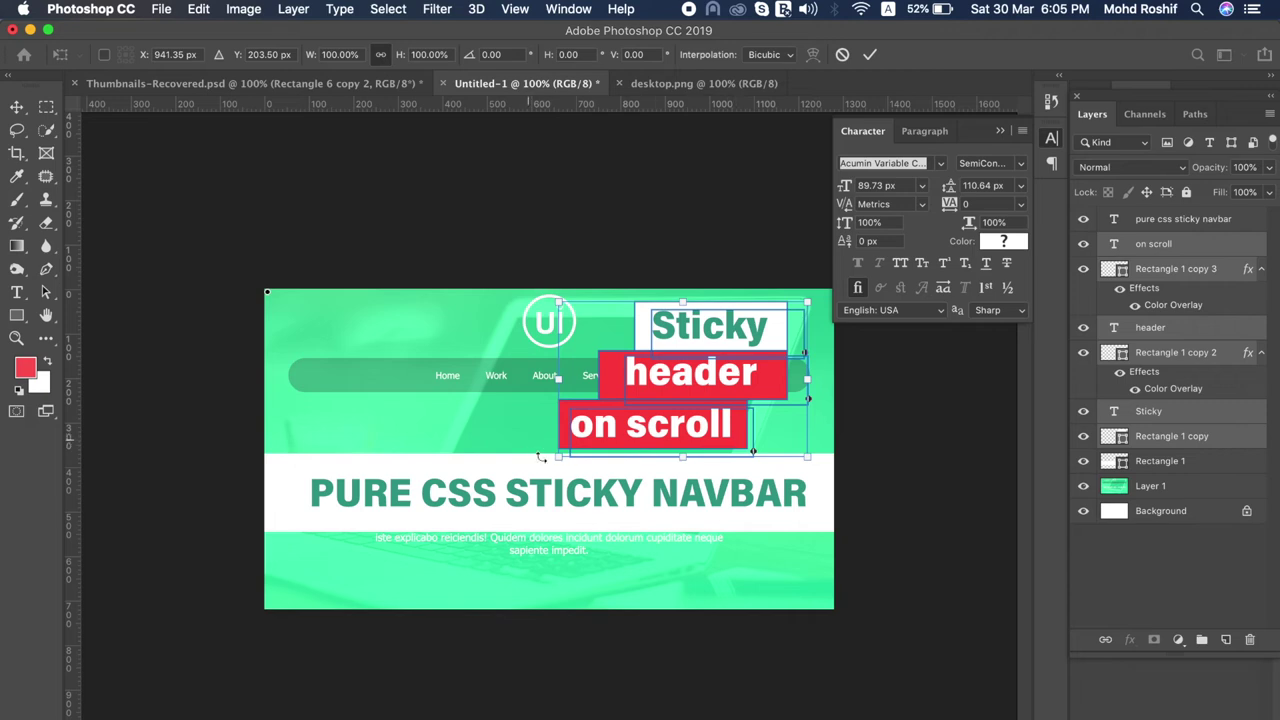
pyautogui.moveTo(547, 460); pyautogui.dragTo(577, 478)
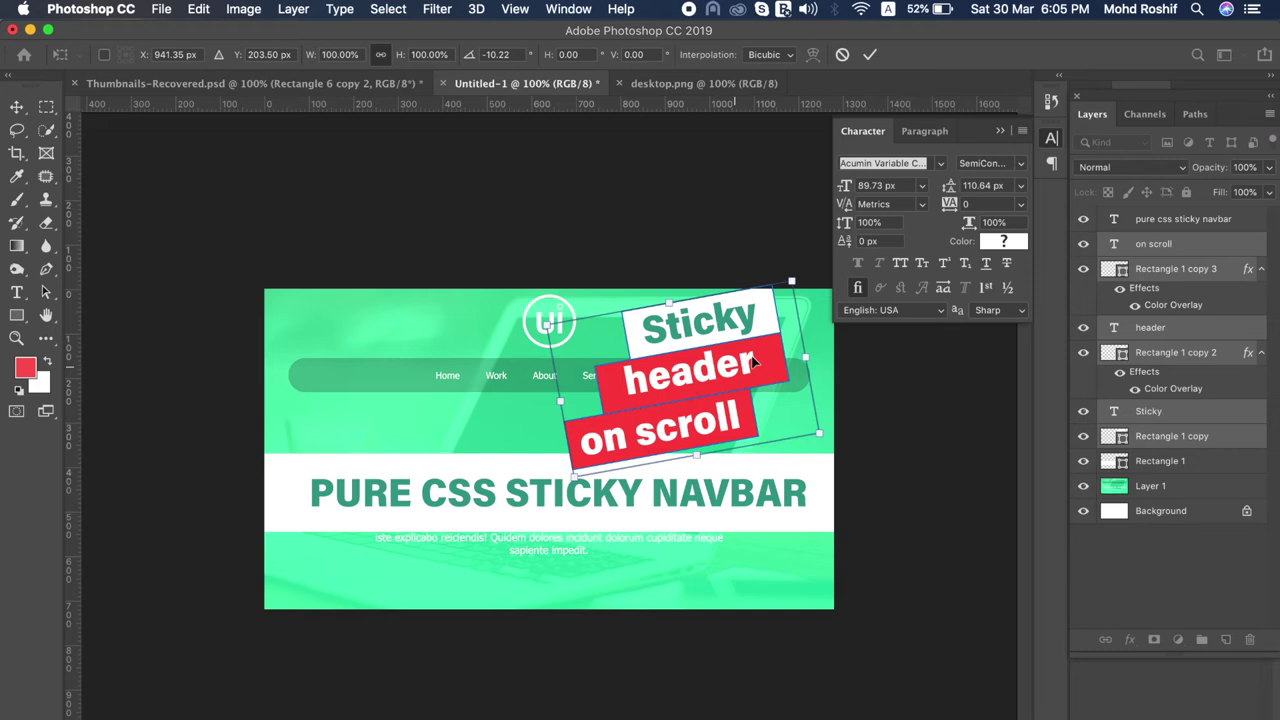
pyautogui.moveTo(754, 363); pyautogui.dragTo(770, 350)
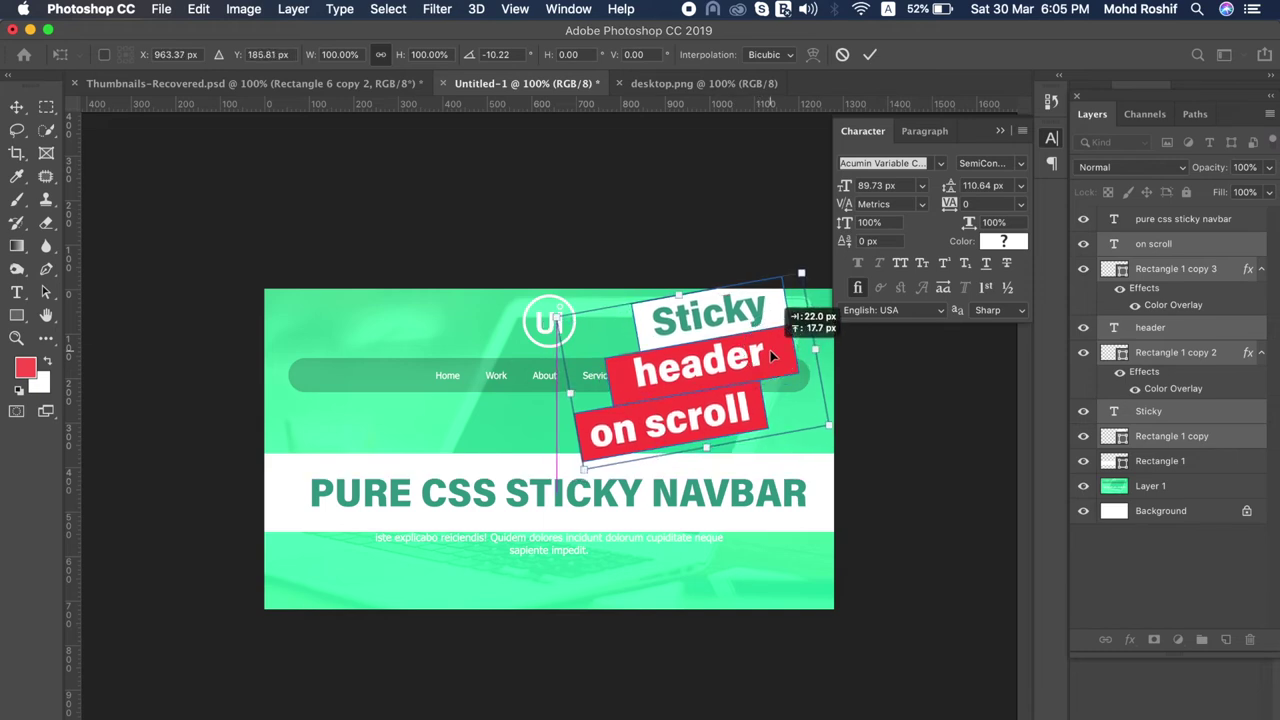
pyautogui.press('Return')
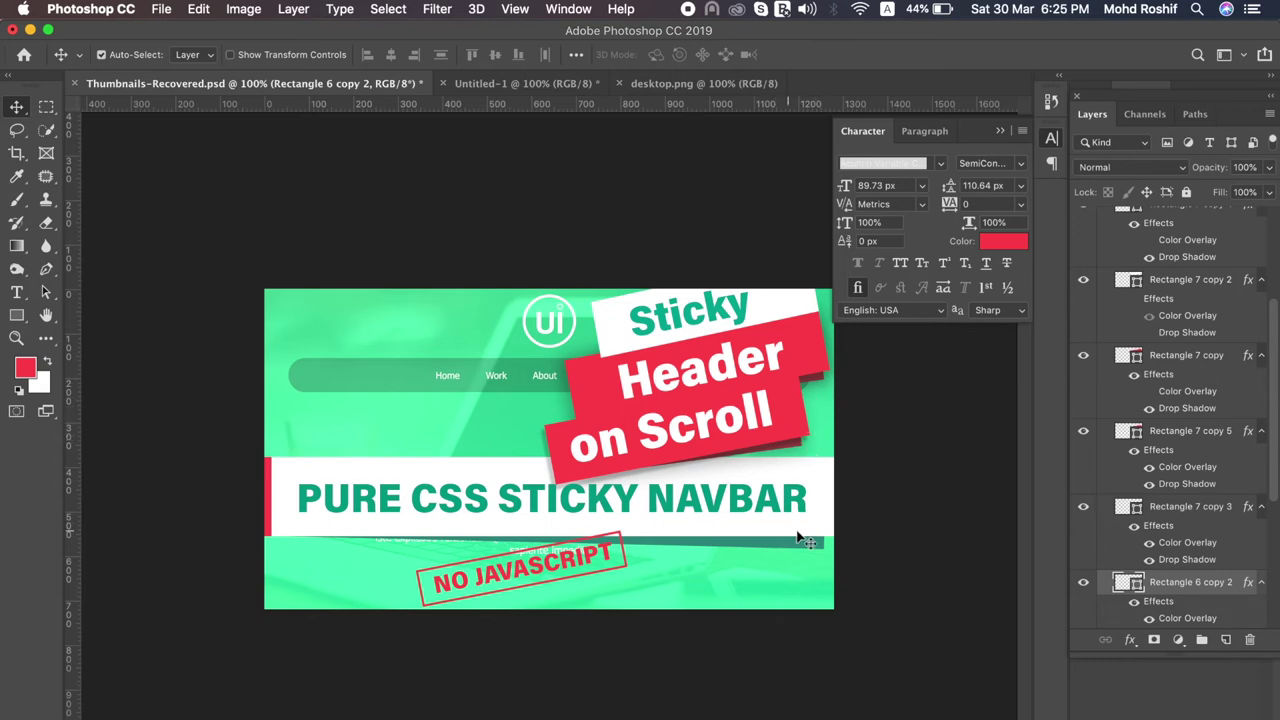
# Duplicate the Rectangle 1 banner, nudge it down, tilt it slightly, and stack it beneath the original.
pyautogui.click(548, 88)
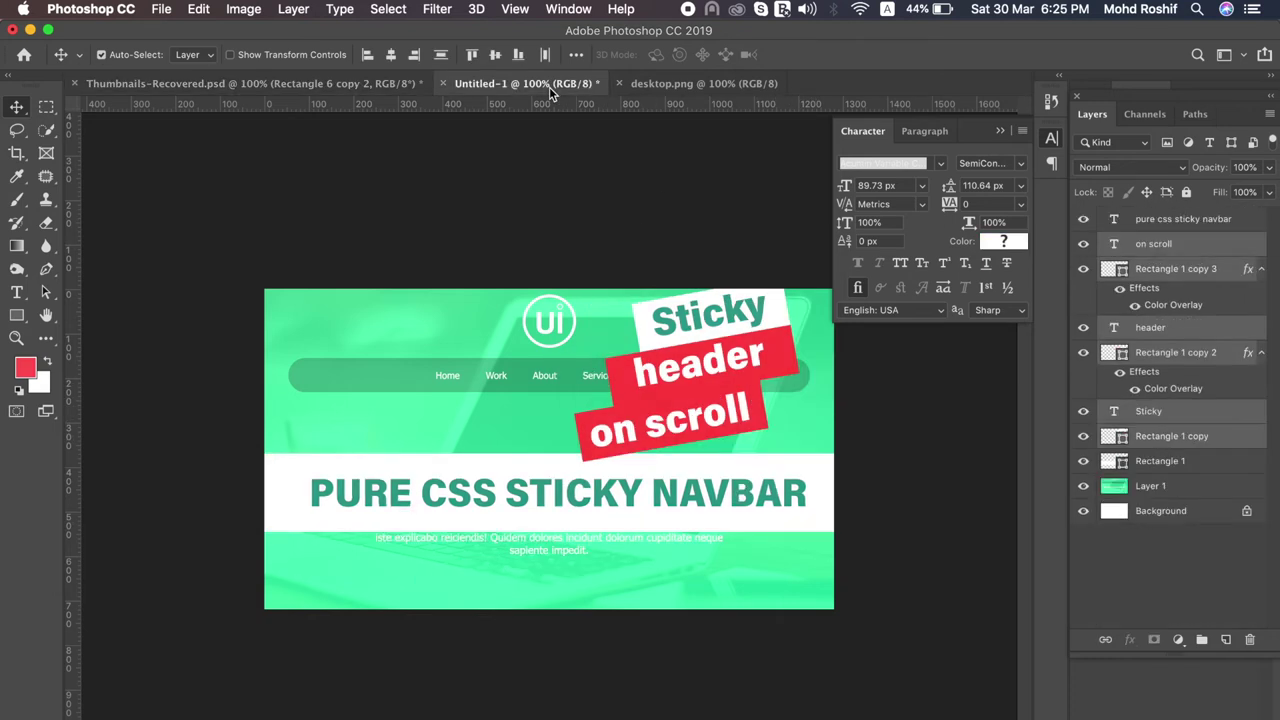
pyautogui.click(800, 530)
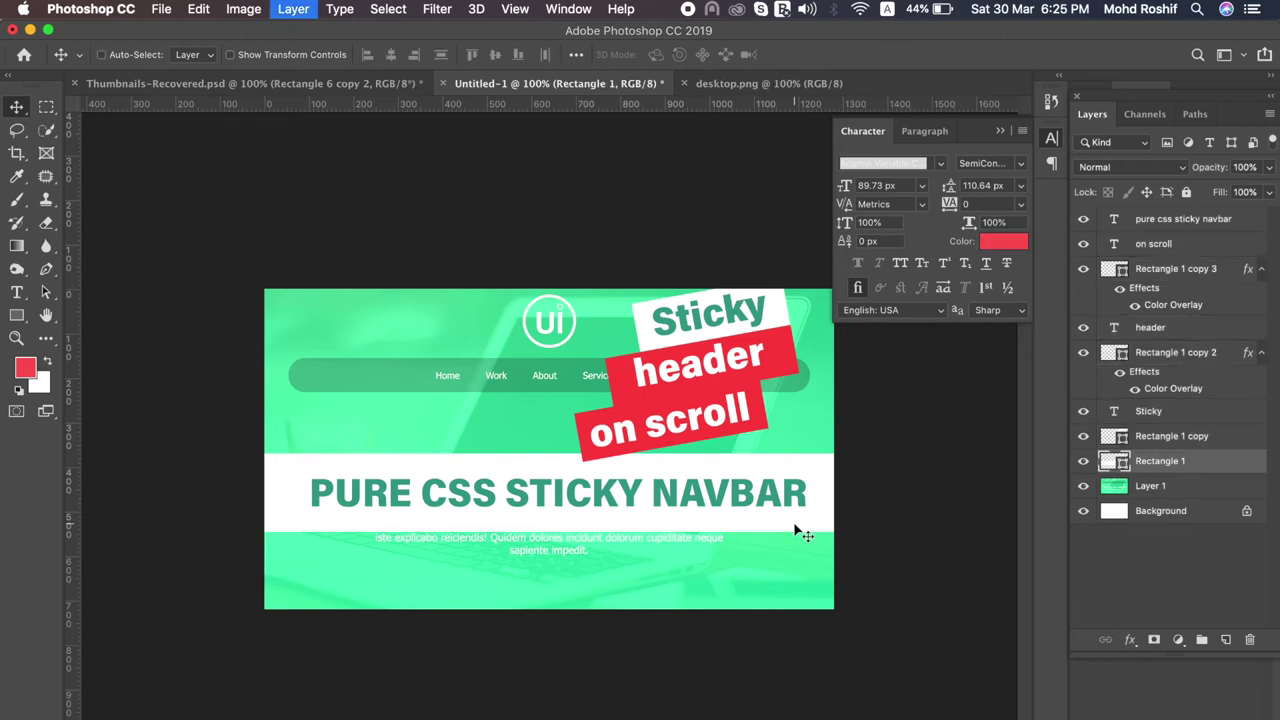
pyautogui.press('super+j')
pyautogui.hotkey('shift', 'Down')
pyautogui.hotkey('shift', 'Down')
pyautogui.hotkey('shift', 'Down')
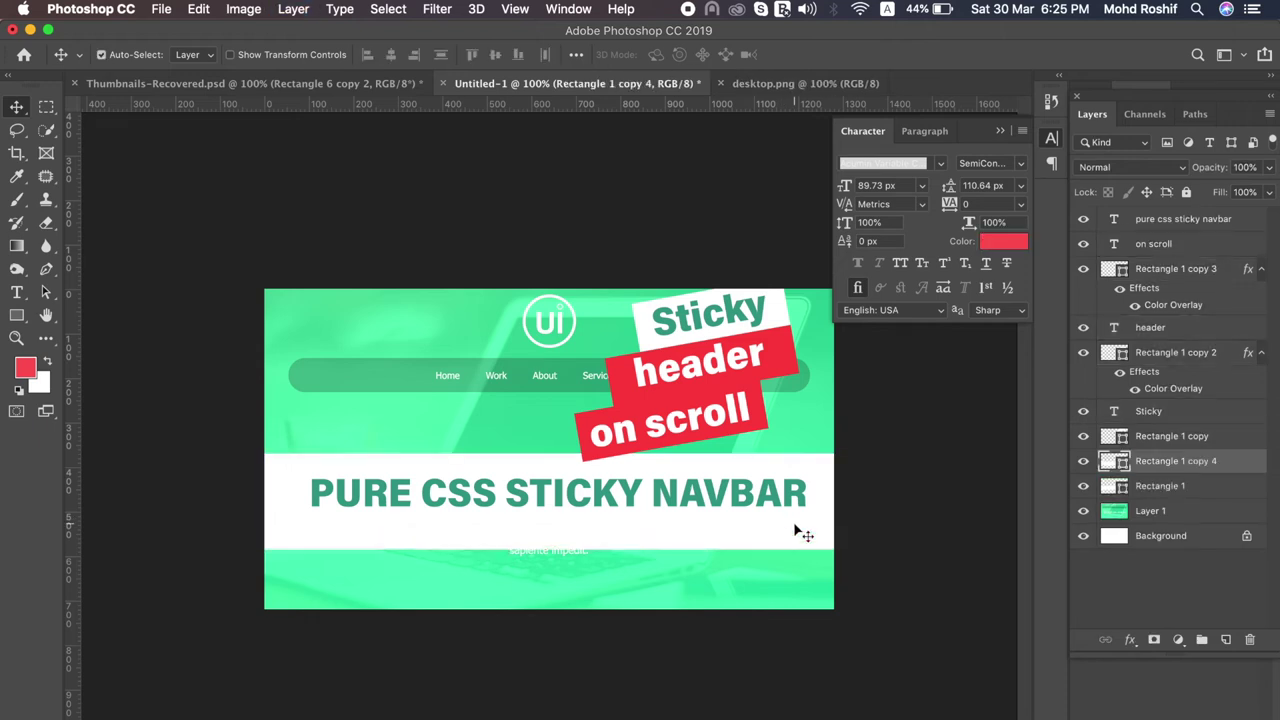
pyautogui.press('super+t')
pyautogui.moveTo(869, 554)
pyautogui.mouseDown()
pyautogui.moveTo(860, 572)
pyautogui.moveTo(822, 557)
pyautogui.mouseUp()
pyautogui.press('Return')
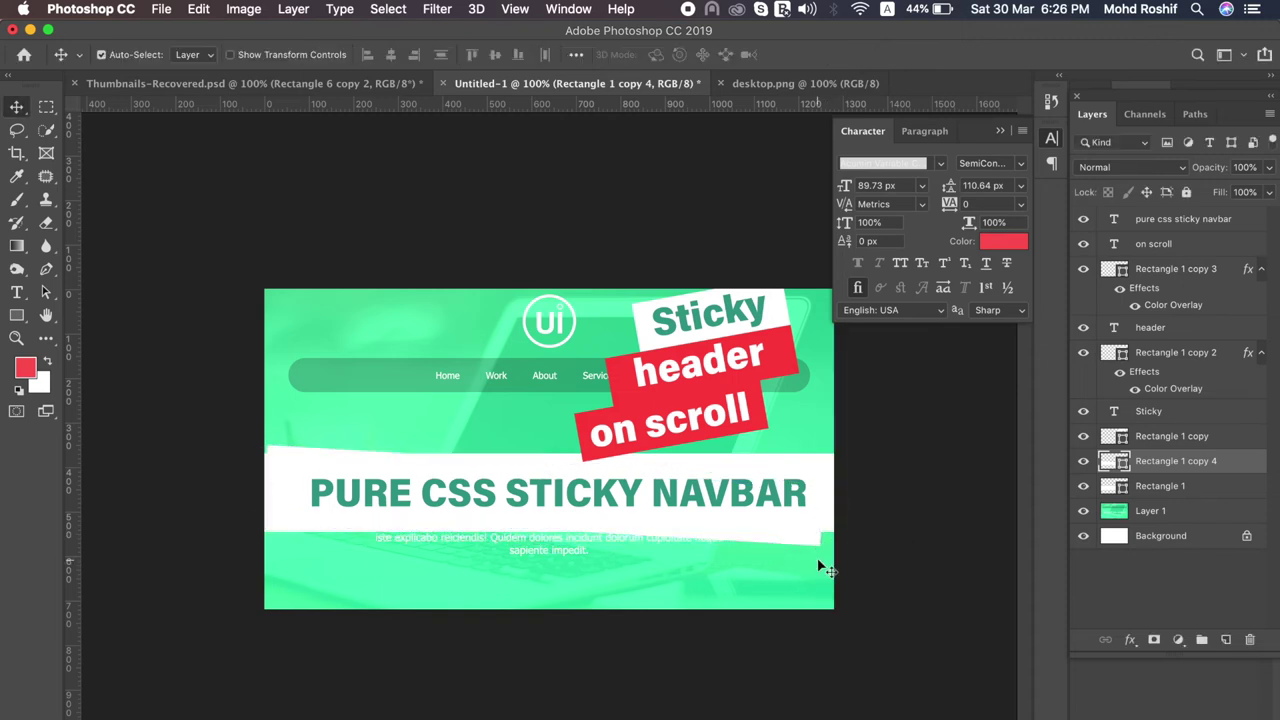
pyautogui.click(1218, 473)
pyautogui.moveTo(1218, 473); pyautogui.dragTo(1198, 502)
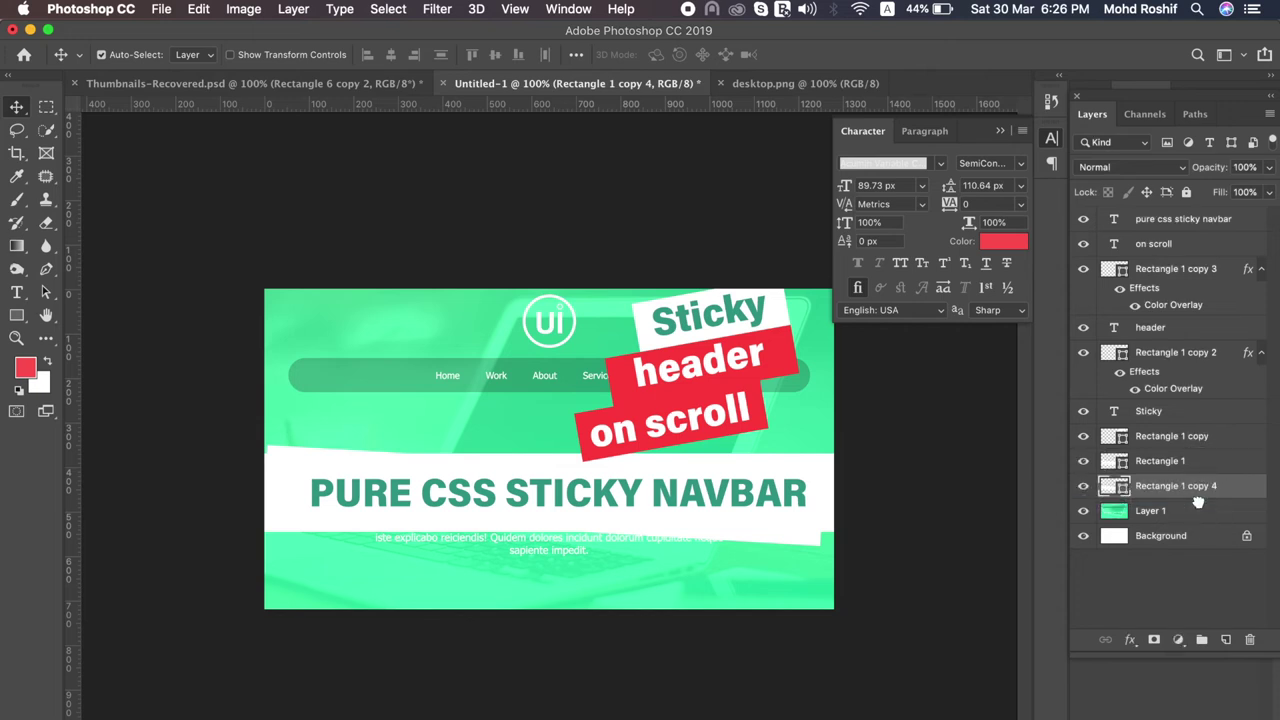
# Give Rectangle 1 copy 4 a Color Overlay of darkened green sampled from the artwork.
pyautogui.doubleClick(1244, 490)
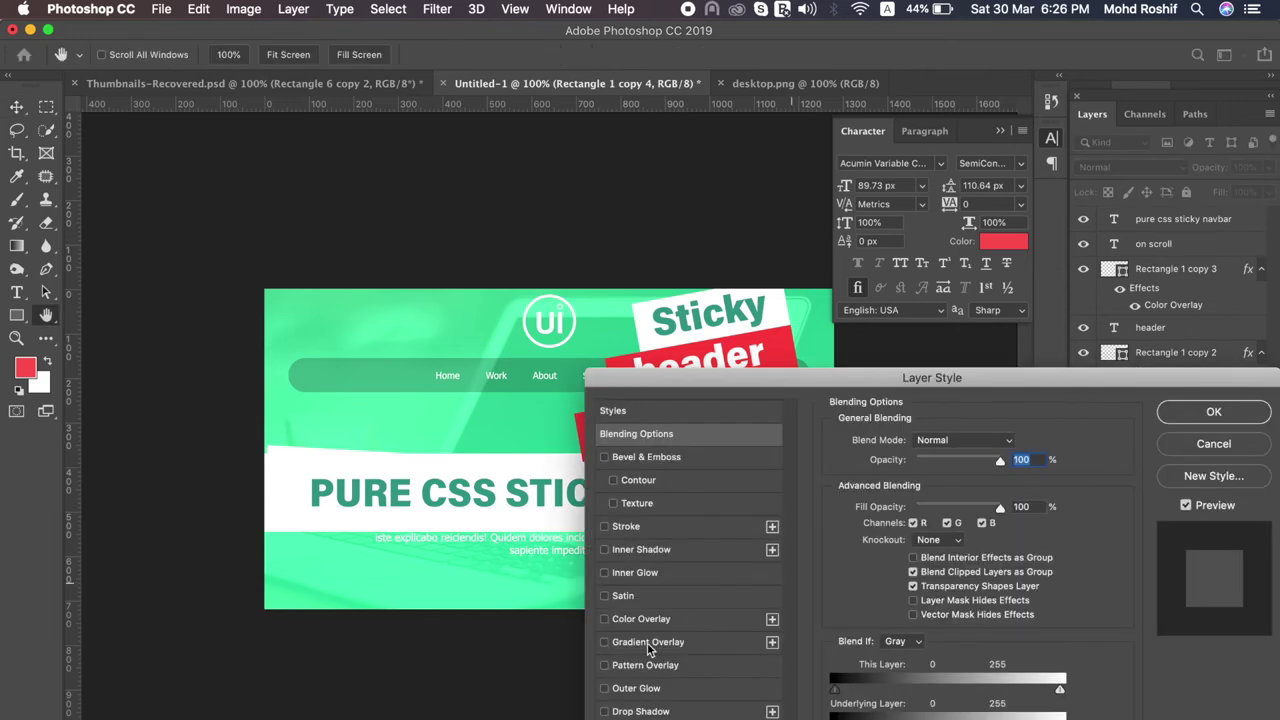
pyautogui.click(664, 624)
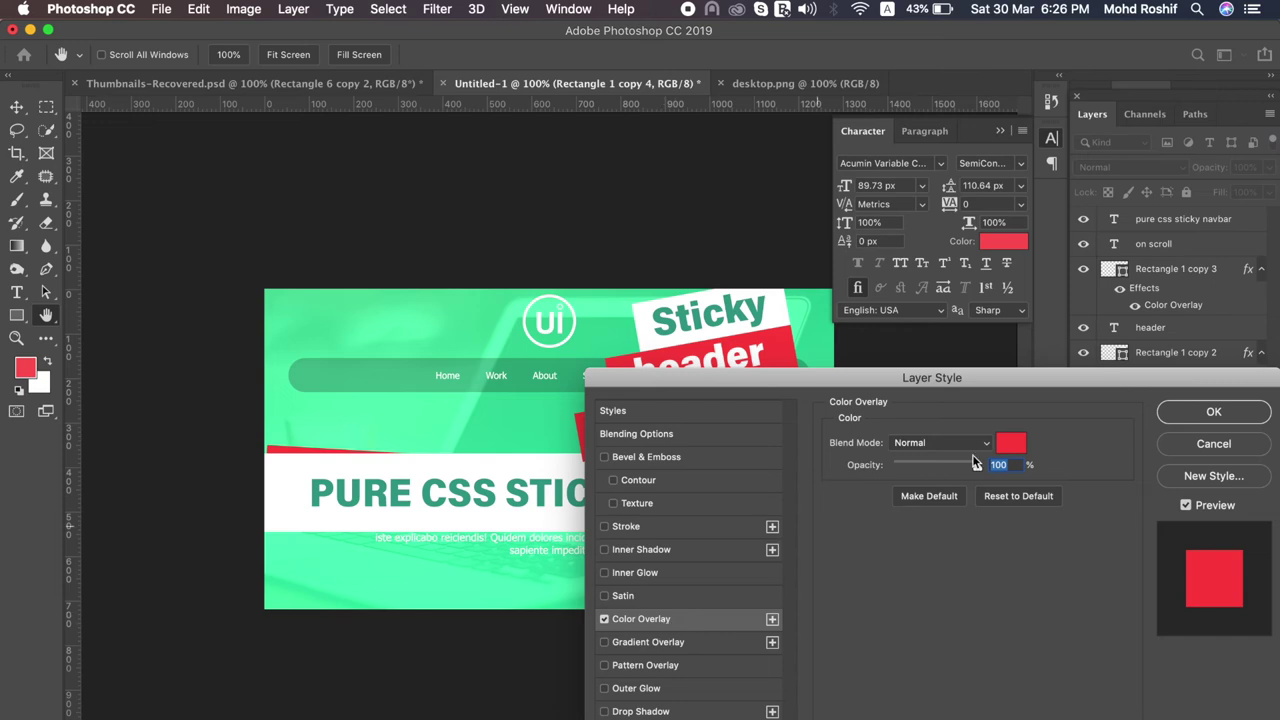
pyautogui.moveTo(943, 383); pyautogui.dragTo(754, 583)
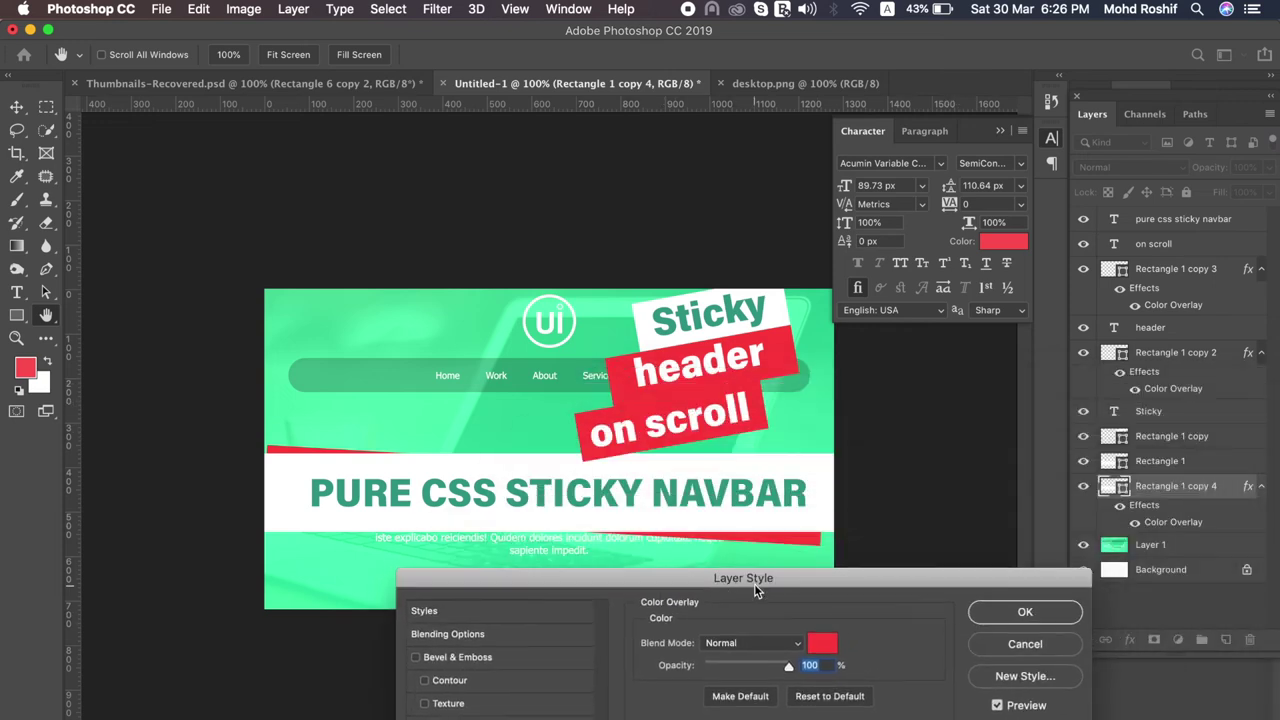
pyautogui.click(821, 642)
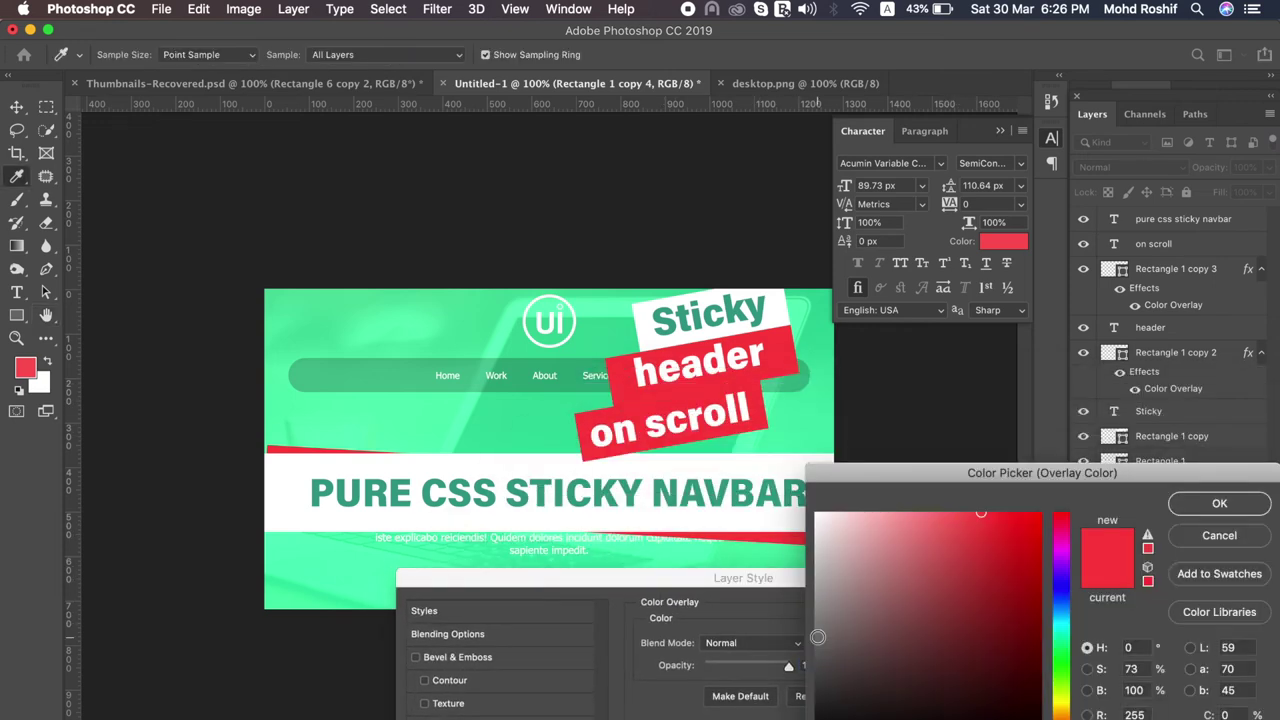
pyautogui.click(929, 578)
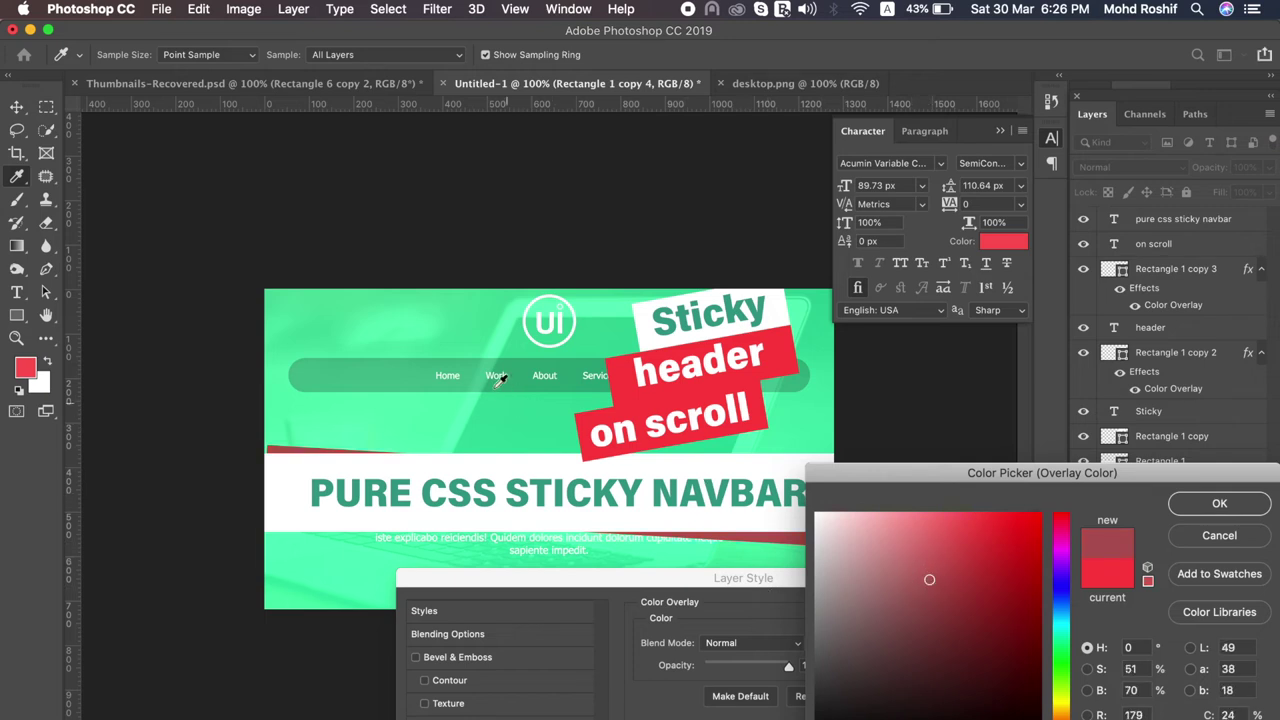
pyautogui.click(529, 378)
pyautogui.moveTo(980, 586); pyautogui.dragTo(957, 597)
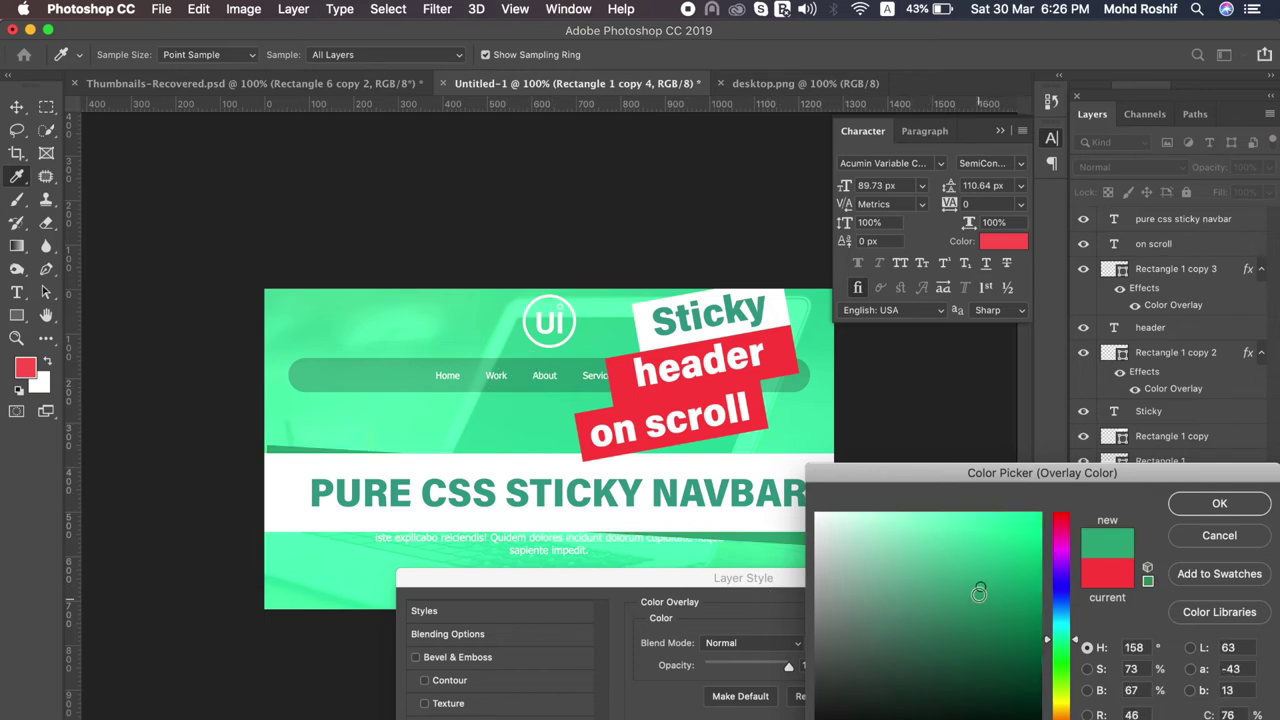
pyautogui.moveTo(955, 597); pyautogui.dragTo(950, 612)
pyautogui.click(1196, 503)
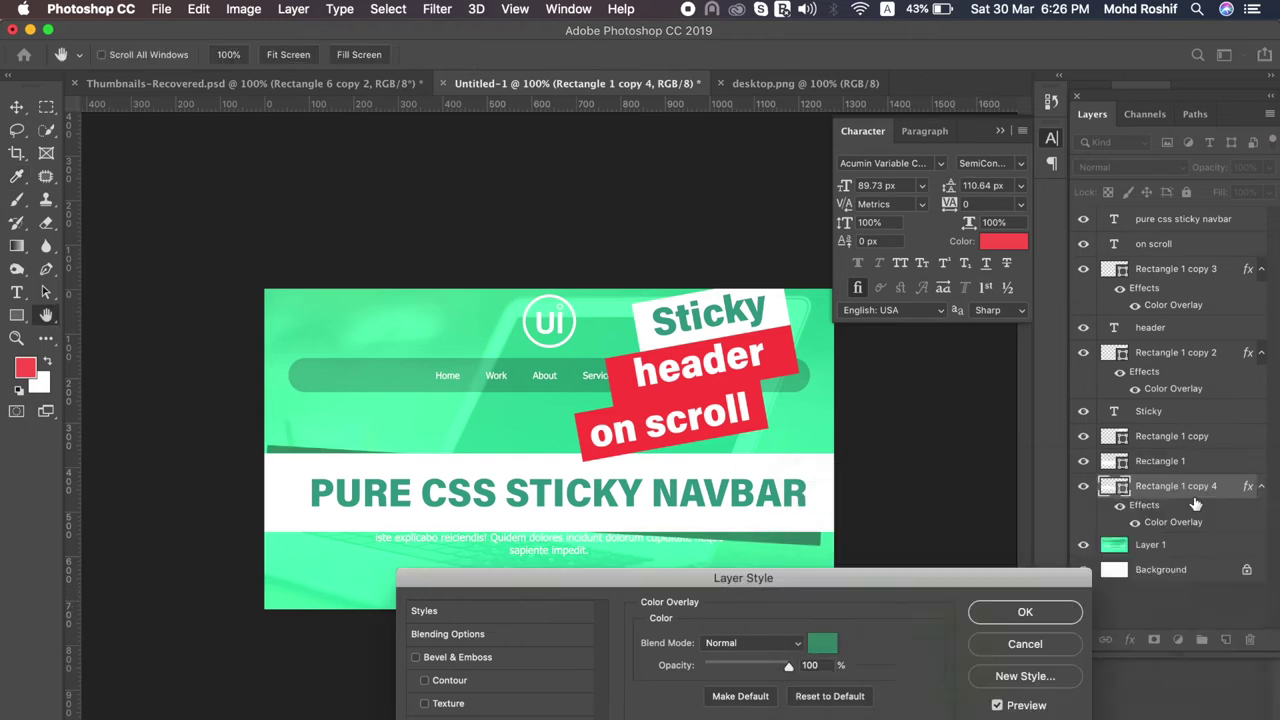
pyautogui.click(1052, 606)
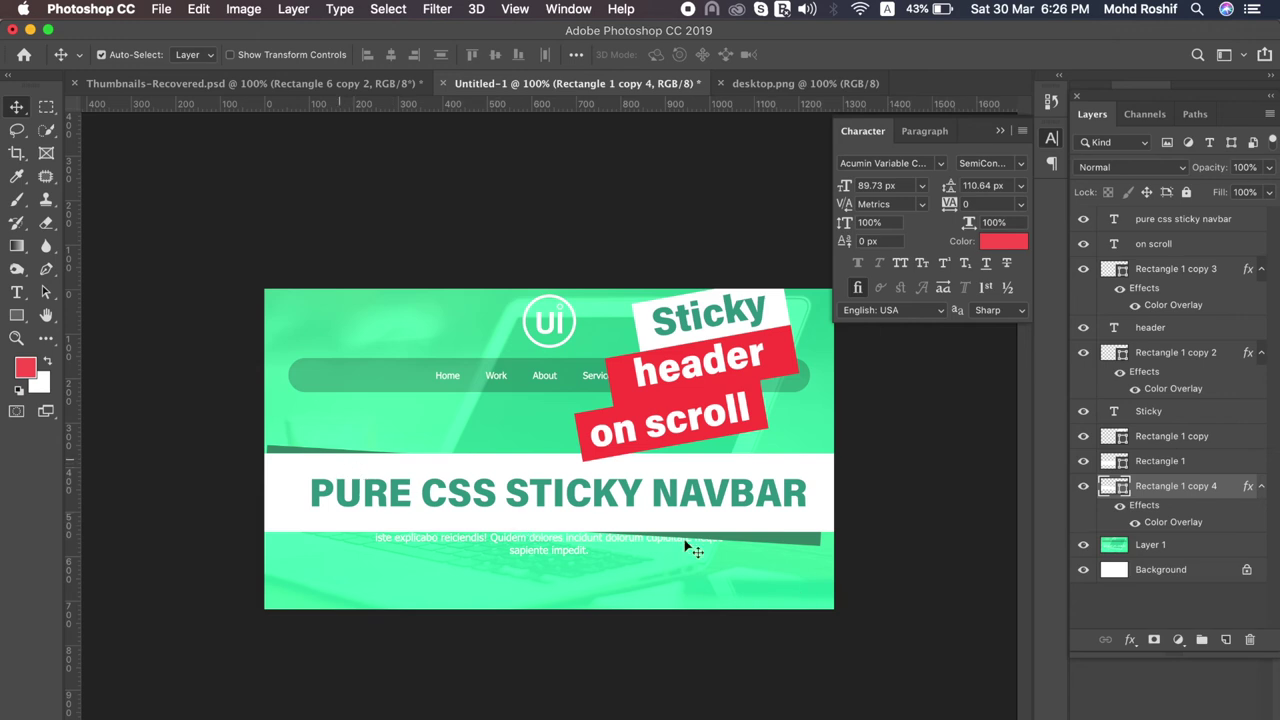
# Try shrinking and tilting the white banner with Free Transform, then cancel the change.
pyautogui.click(770, 535)
pyautogui.press('super+z')
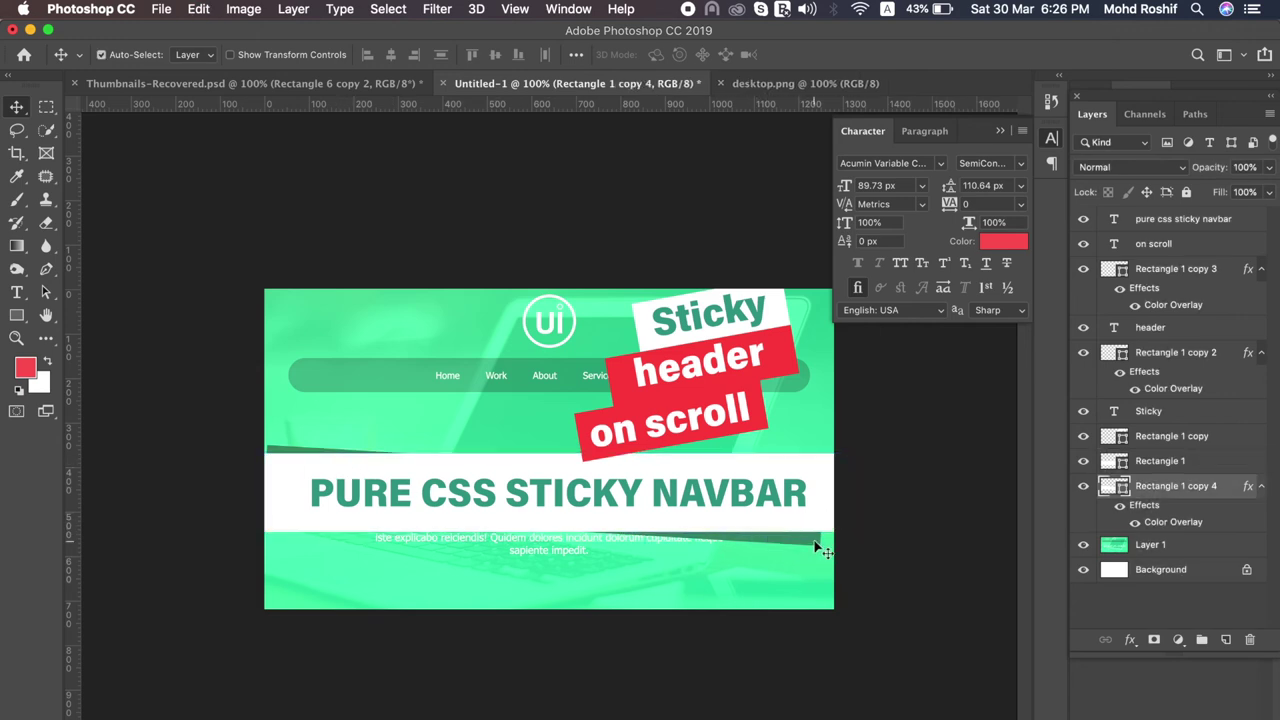
pyautogui.press('super+t')
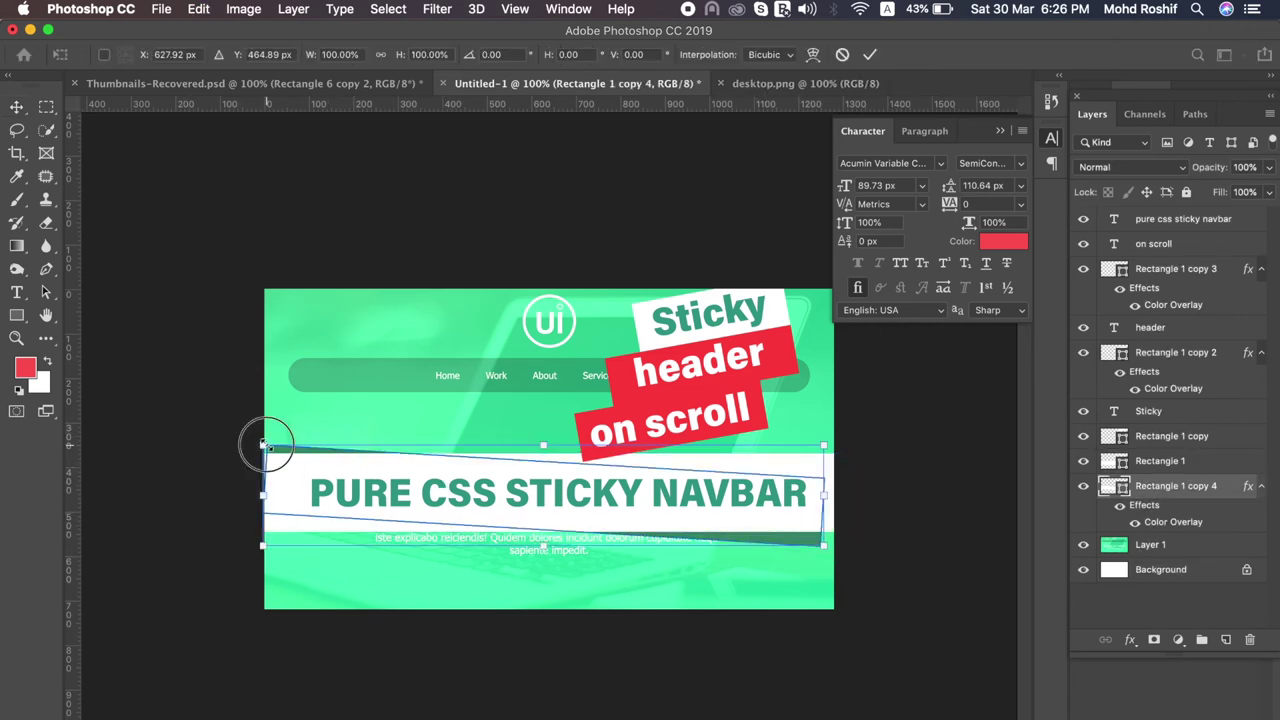
pyautogui.moveTo(263, 446); pyautogui.dragTo(275, 463)
pyautogui.moveTo(827, 444); pyautogui.dragTo(821, 440)
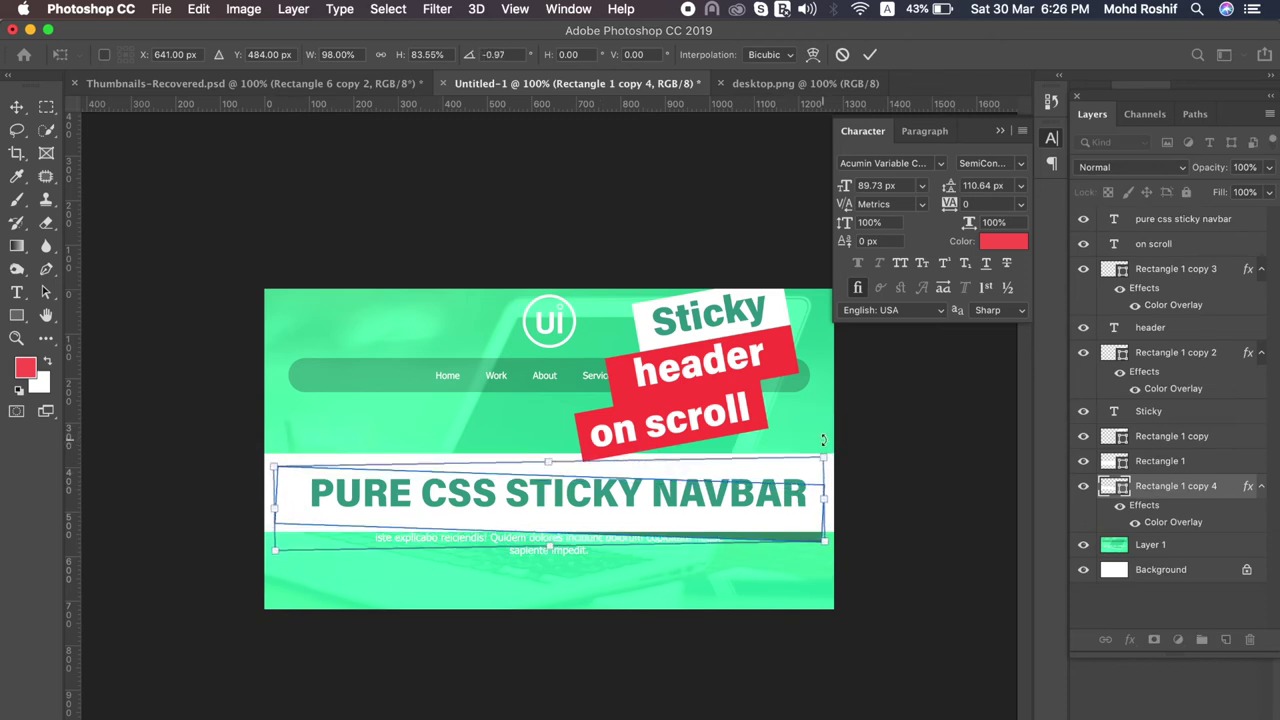
pyautogui.press('Escape')
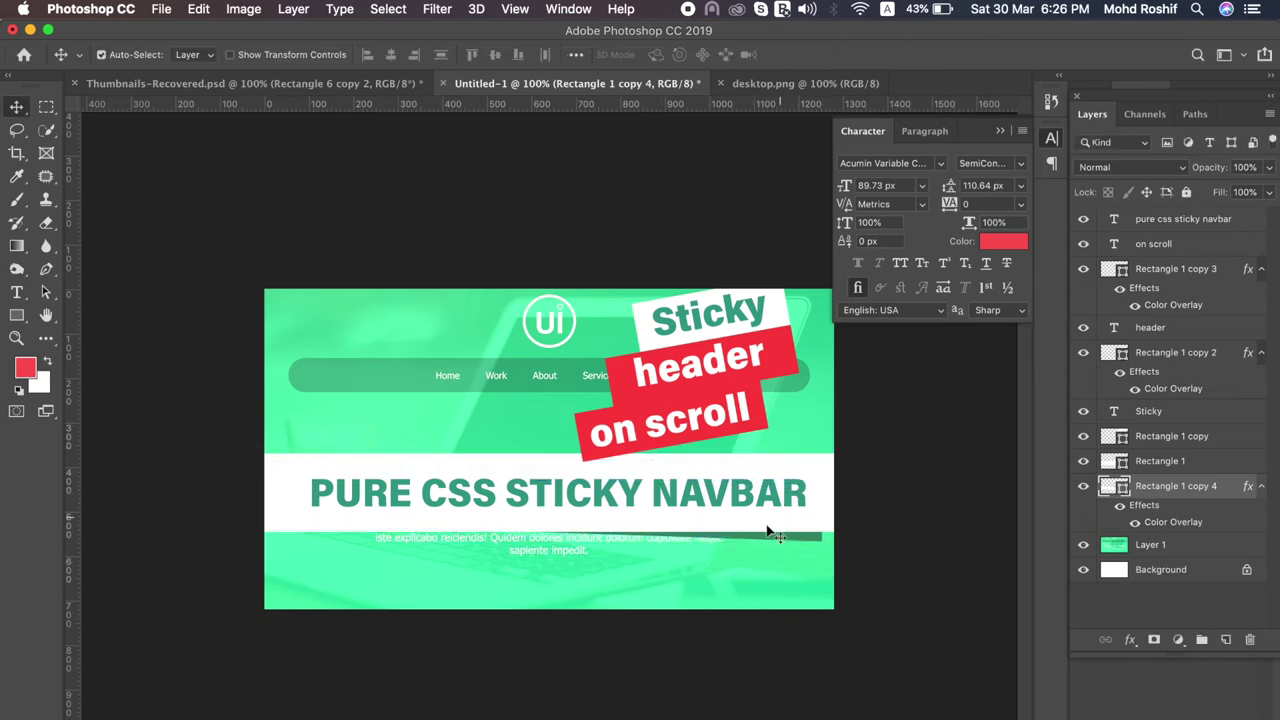
# Duplicate the red rectangle behind 'header' and rotate the original slightly.
pyautogui.click(786, 371)
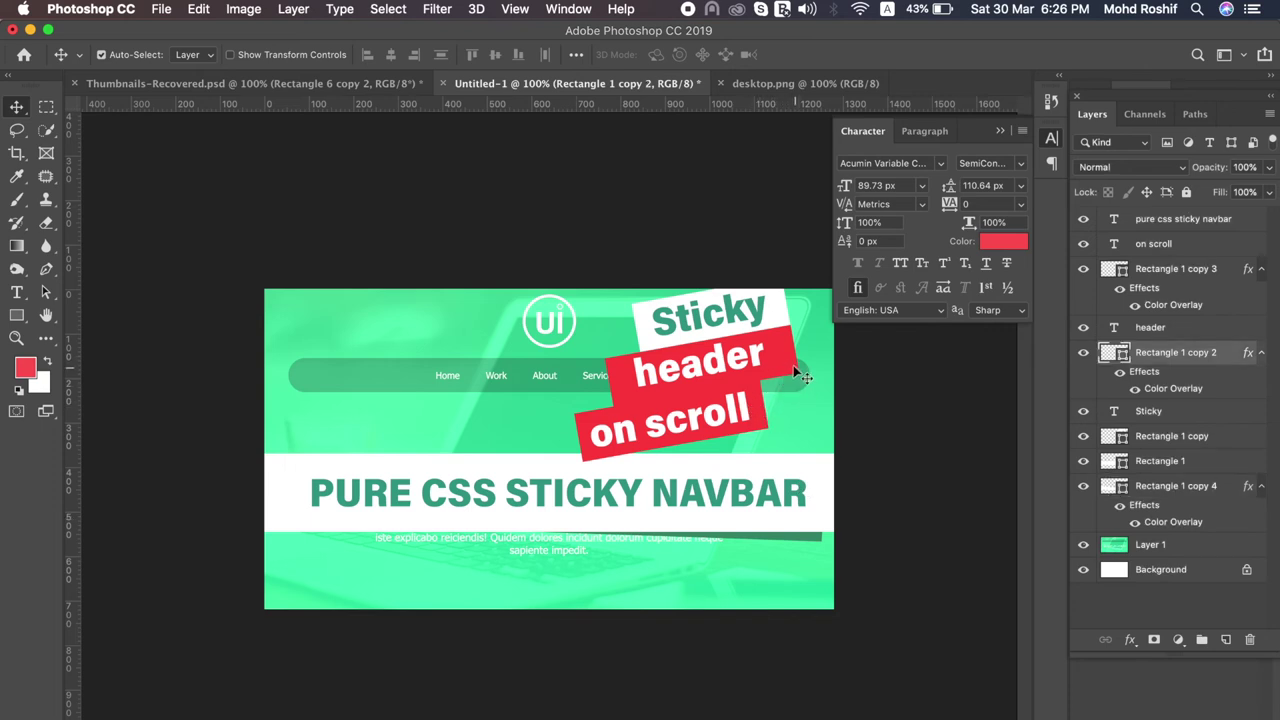
pyautogui.press('super+j')
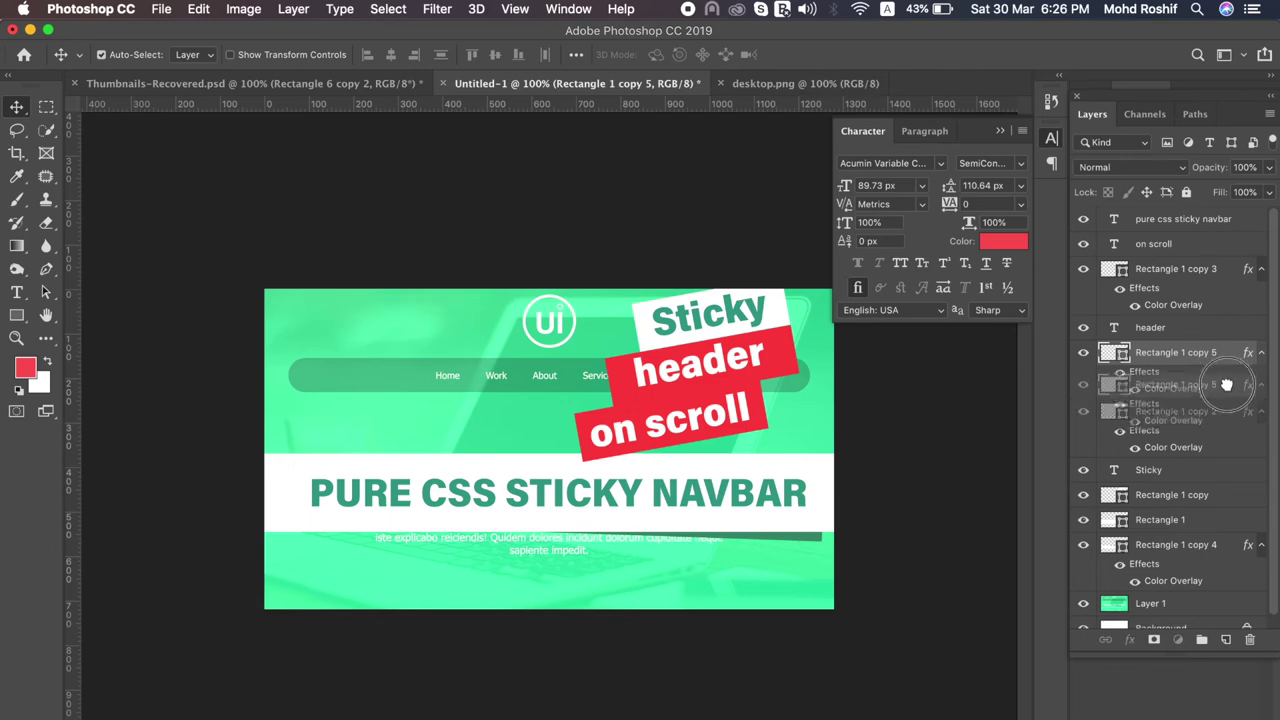
pyautogui.doubleClick(1222, 414)
pyautogui.click(450, 619)
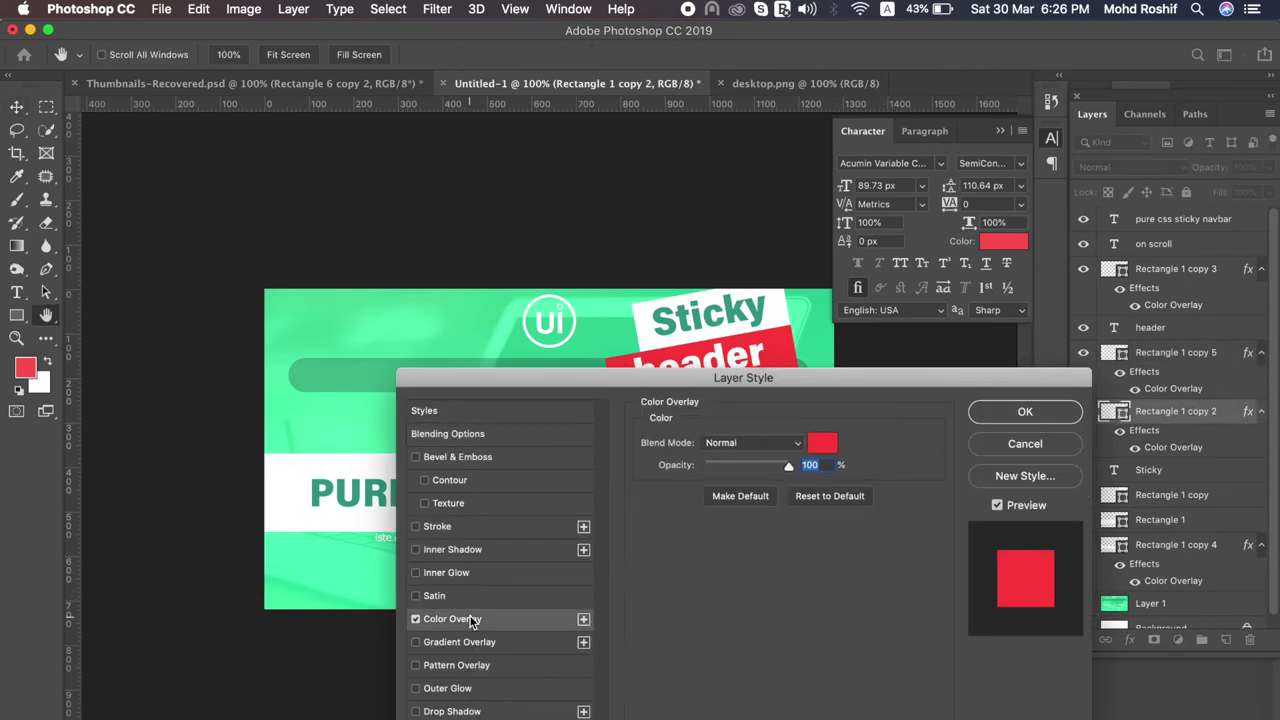
pyautogui.moveTo(658, 389); pyautogui.dragTo(636, 450)
pyautogui.click(1001, 472)
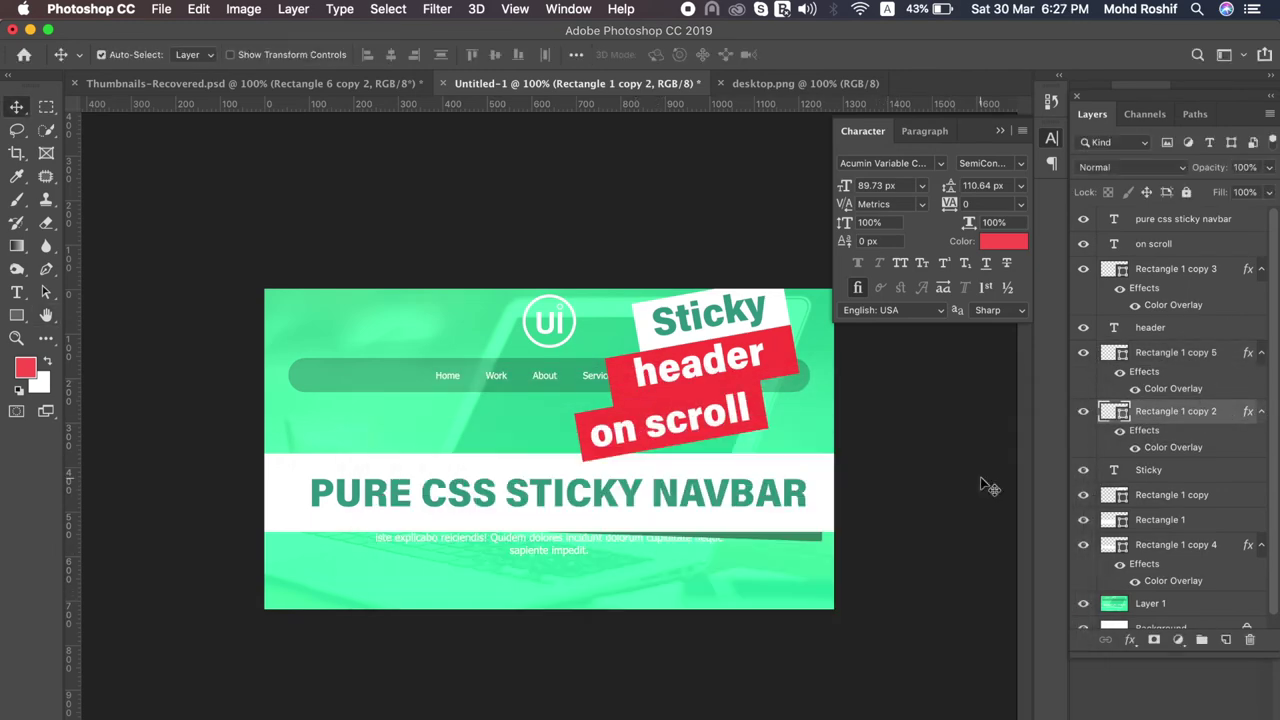
pyautogui.press('super+t')
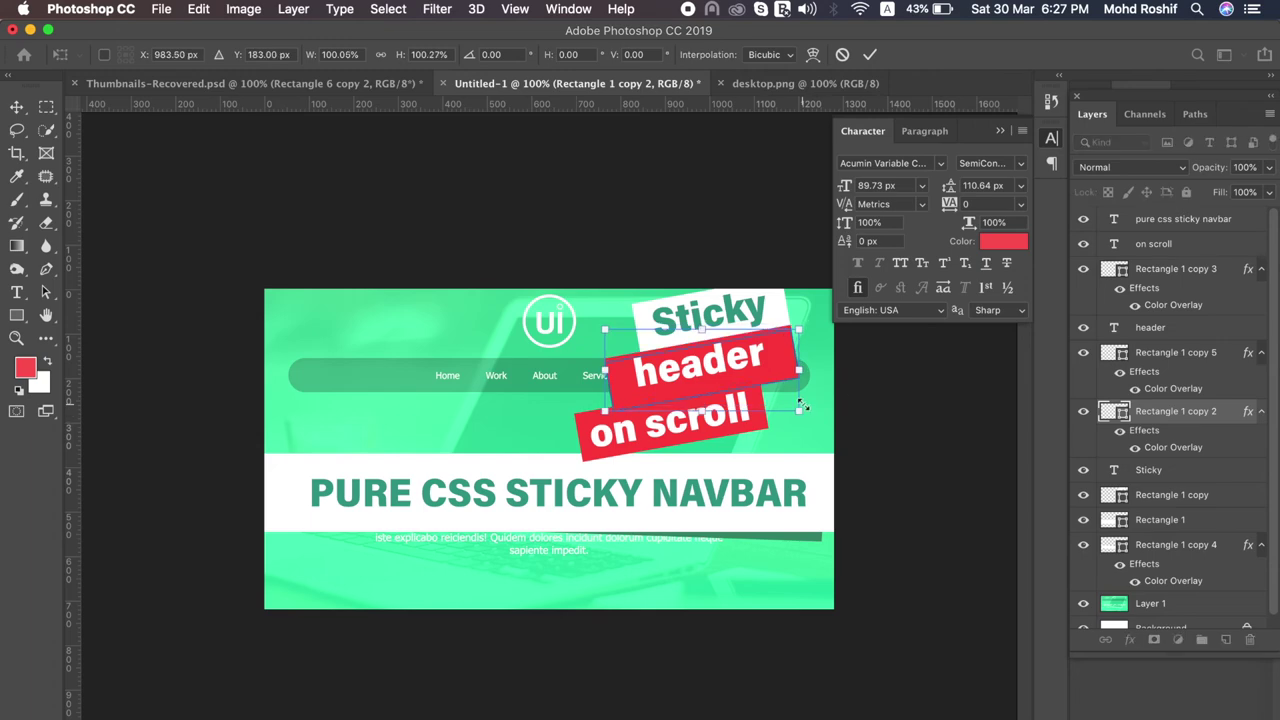
pyautogui.moveTo(800, 405); pyautogui.dragTo(857, 423)
pyautogui.press('Return')
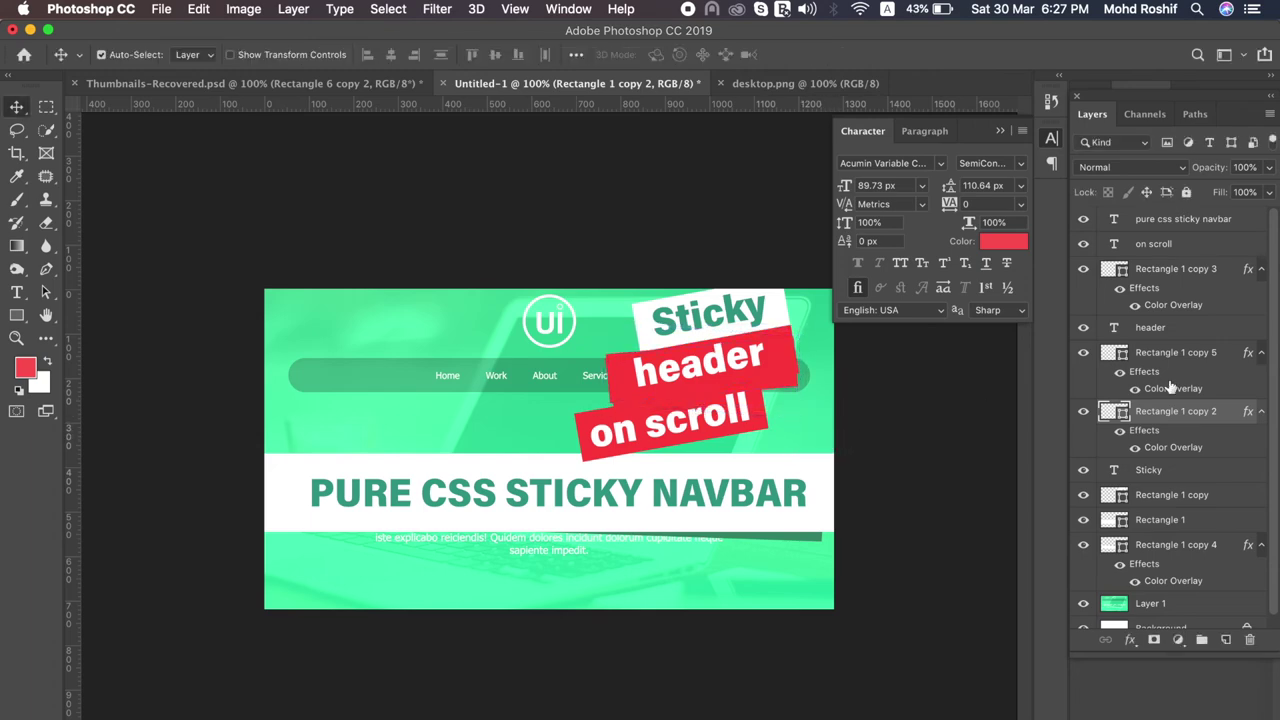
# Change Rectangle 1 copy 2's Color Overlay to a deeper red.
pyautogui.doubleClick(1234, 413)
pyautogui.click(500, 697)
pyautogui.moveTo(800, 391); pyautogui.dragTo(800, 497)
pyautogui.click(799, 563)
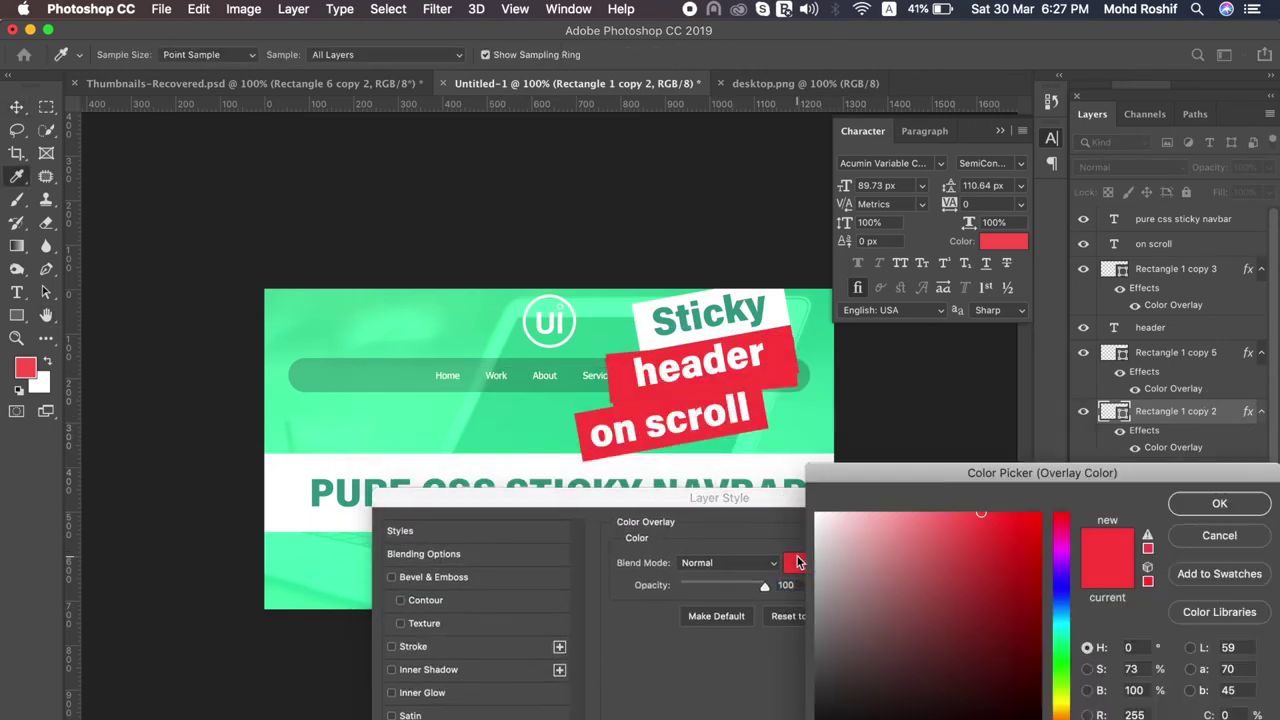
pyautogui.moveTo(975, 535); pyautogui.dragTo(975, 551)
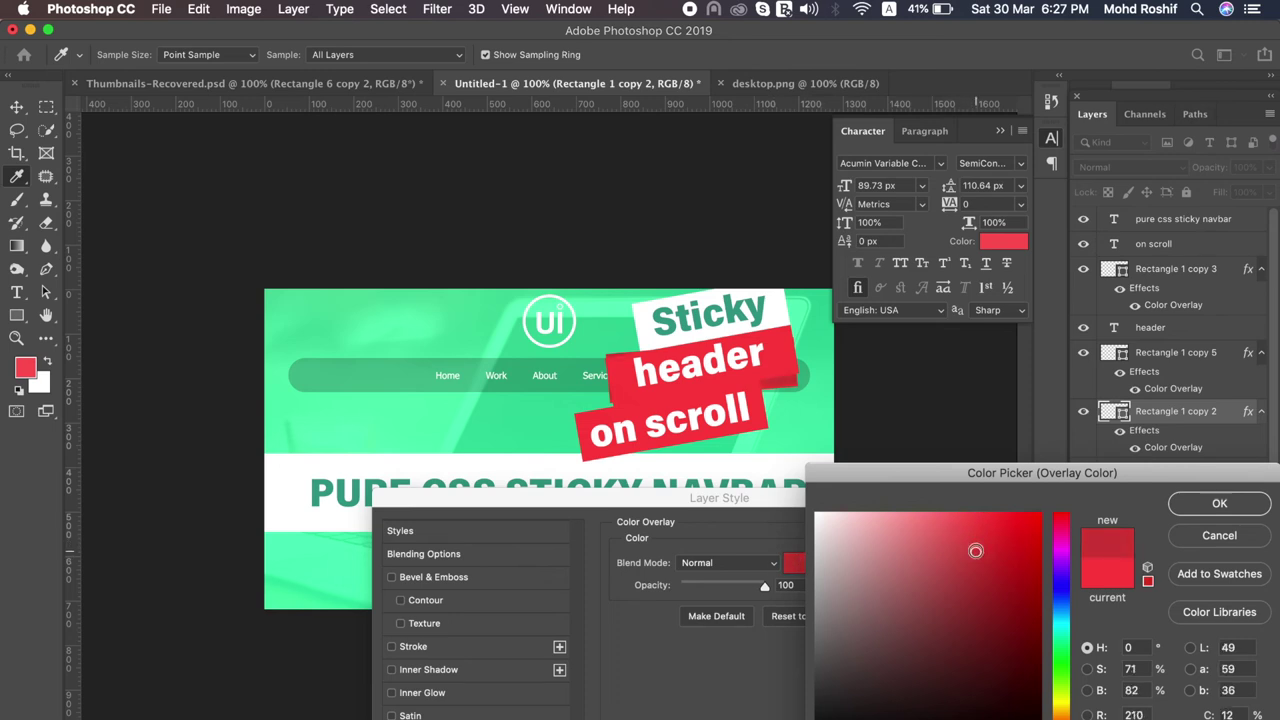
pyautogui.click(1216, 505)
pyautogui.click(1015, 529)
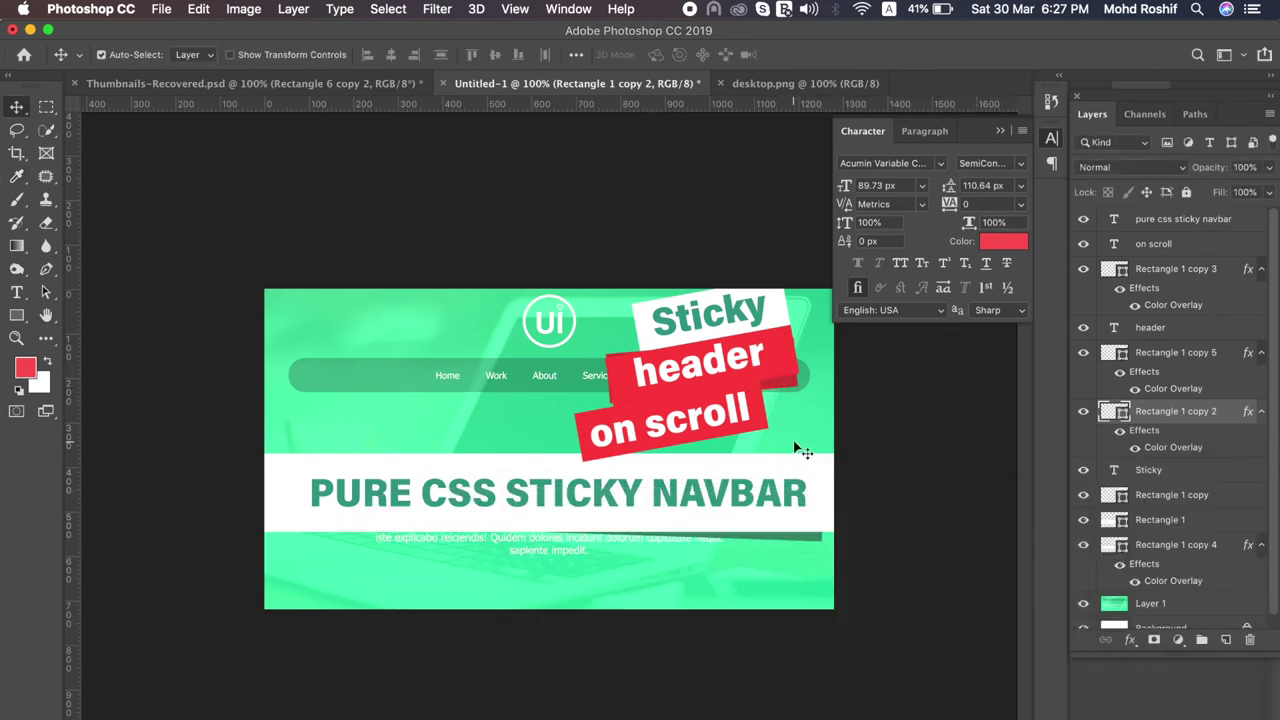
# Nudge the dark red rectangle left and shrink it from its corner.
pyautogui.press('Left')
pyautogui.press('Left')
pyautogui.press('Left')
pyautogui.press('Left')
pyautogui.press('Left')
pyautogui.press('Left')
pyautogui.hotkey('ctrl', 't')
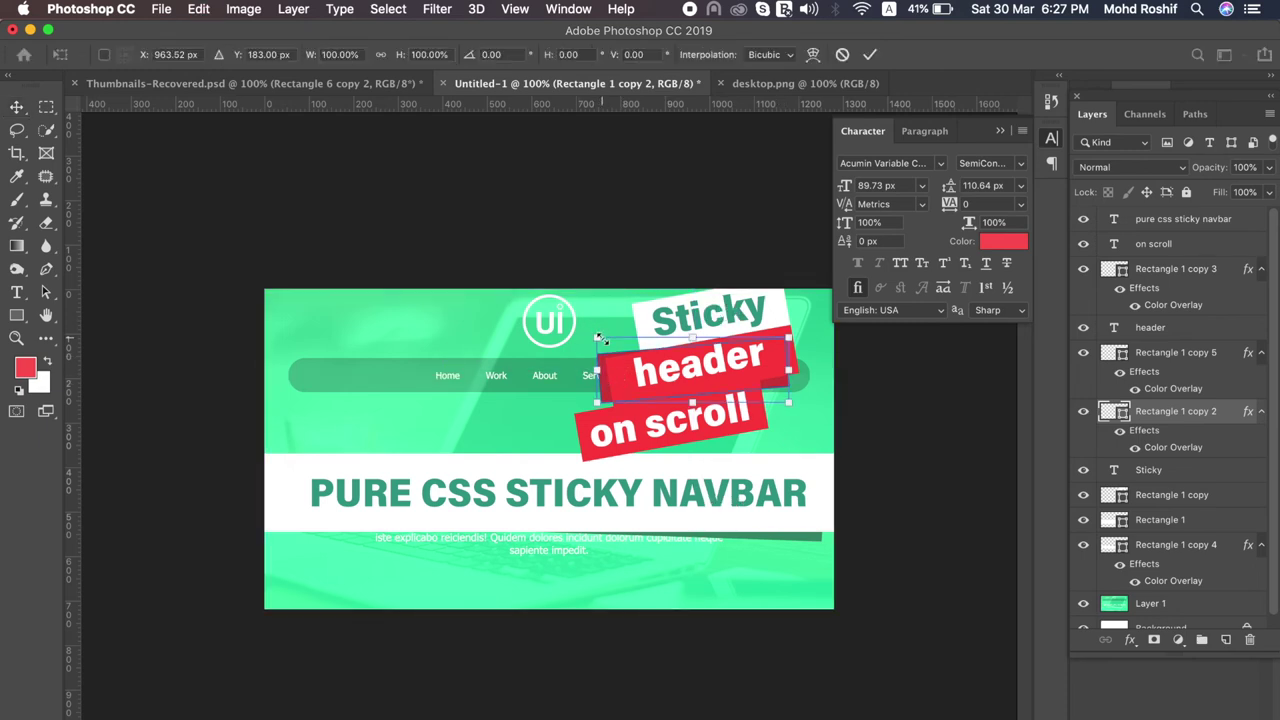
pyautogui.moveTo(598, 338); pyautogui.dragTo(620, 341)
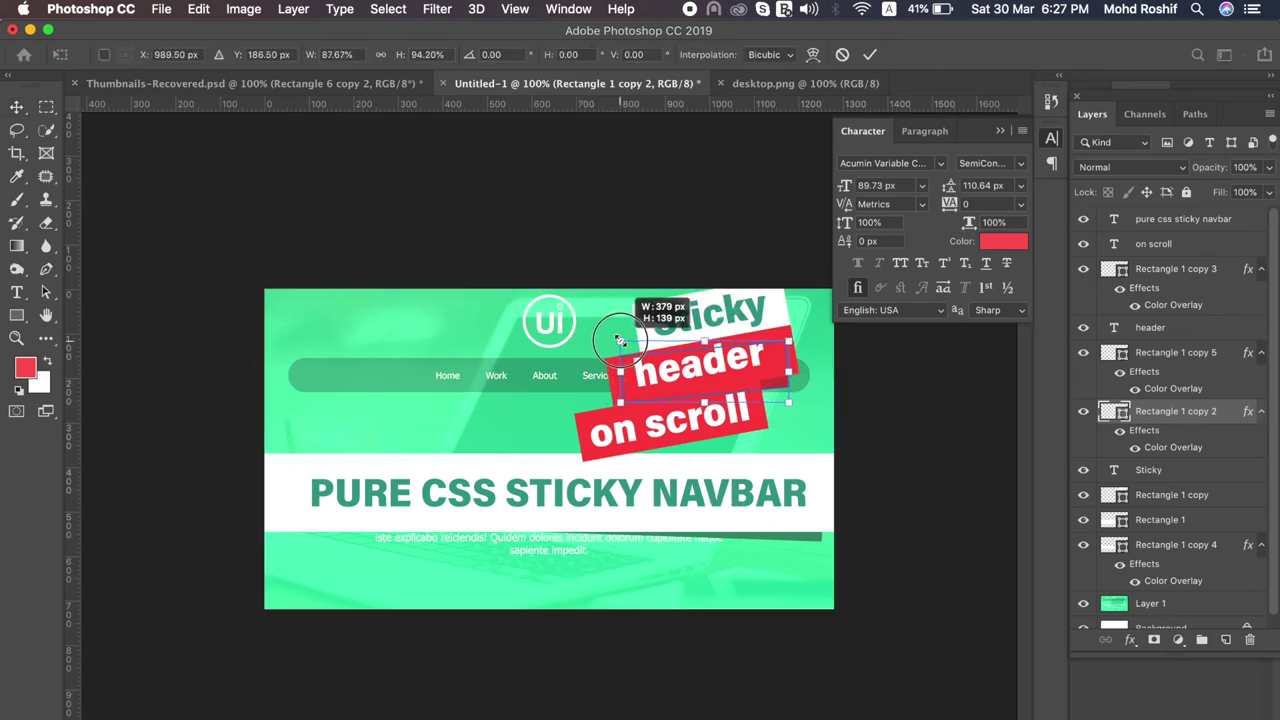
pyautogui.press('Return')
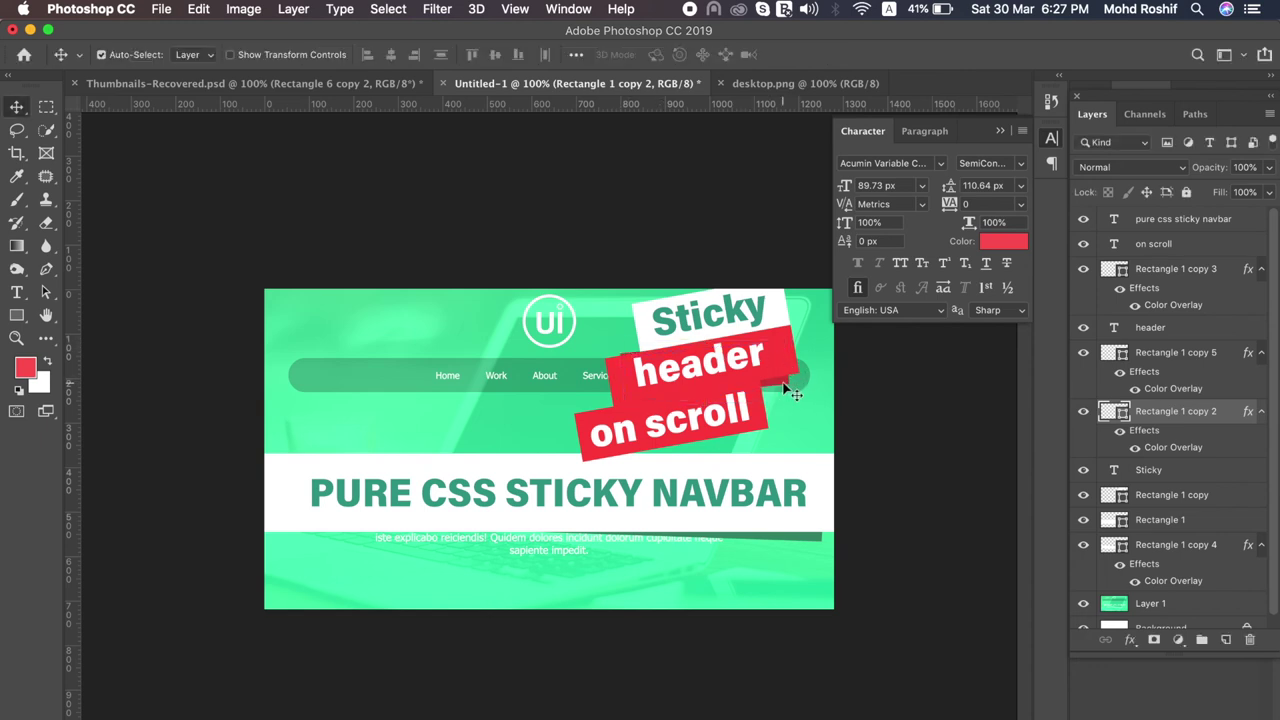
# Duplicate the red rectangle as Rectangle 1 copy 6 and nudge it behind the 'on scroll' label.
pyautogui.hotkey('alt', 'Down')
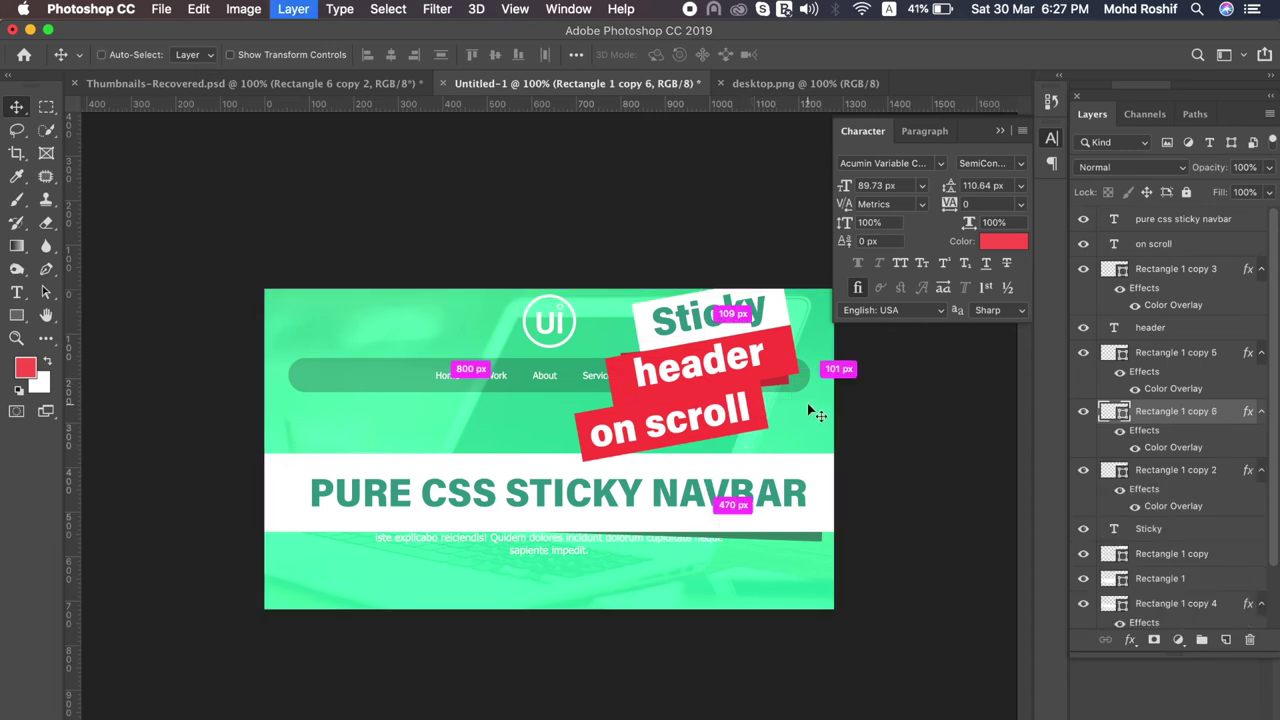
pyautogui.press('Right')
pyautogui.press('Down')
pyautogui.hotkey('shift', 'Left')
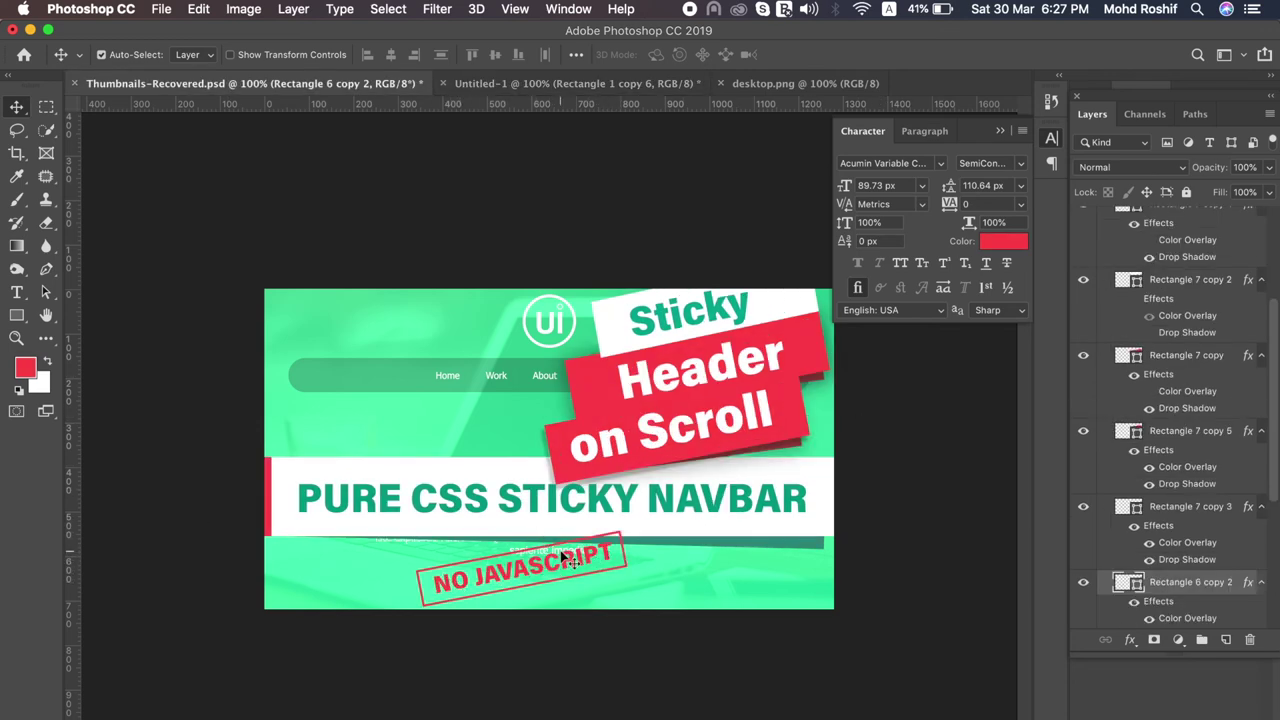
pyautogui.click(580, 84)
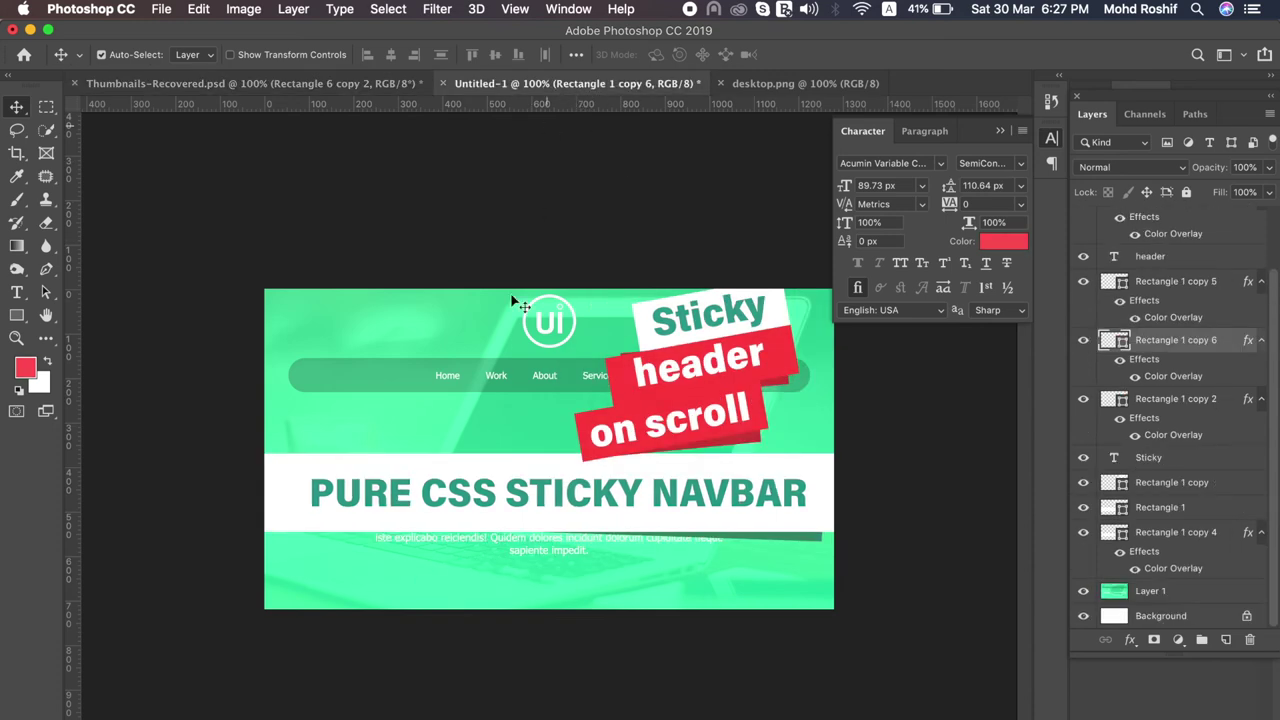
# Duplicate the white banner as Rectangle 1 copy 7 and shrink it into a small box below the headline.
pyautogui.click(729, 532)
pyautogui.hotkey('ctrl', 'j')
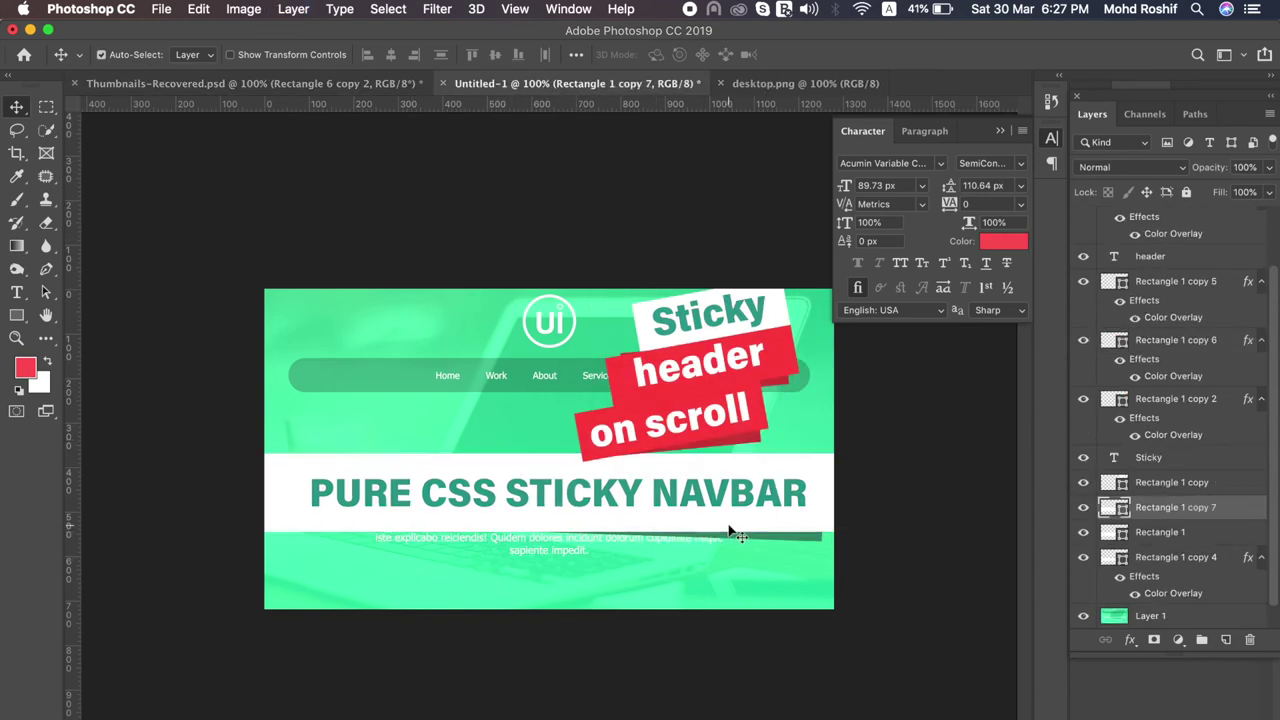
pyautogui.hotkey('shift', 'Down')
pyautogui.hotkey('shift', 'Down')
pyautogui.hotkey('shift', 'Down')
pyautogui.hotkey('shift', 'Down')
pyautogui.hotkey('shift', 'Down')
pyautogui.hotkey('shift', 'Down')
pyautogui.hotkey('shift', 'Down')
pyautogui.hotkey('ctrl', 't')
pyautogui.moveTo(849, 549)
pyautogui.mouseDown()
pyautogui.moveTo(472, 563)
pyautogui.moveTo(572, 571)
pyautogui.mouseUp()
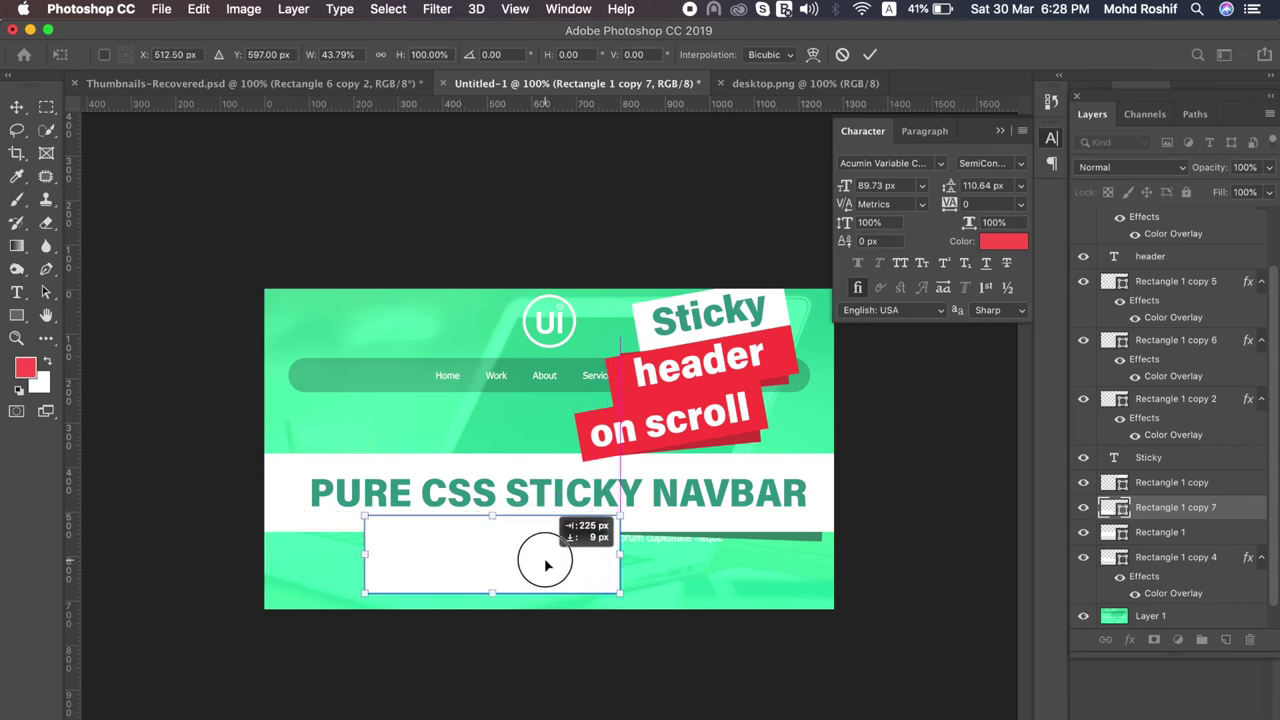
pyautogui.moveTo(365, 556); pyautogui.dragTo(440, 556)
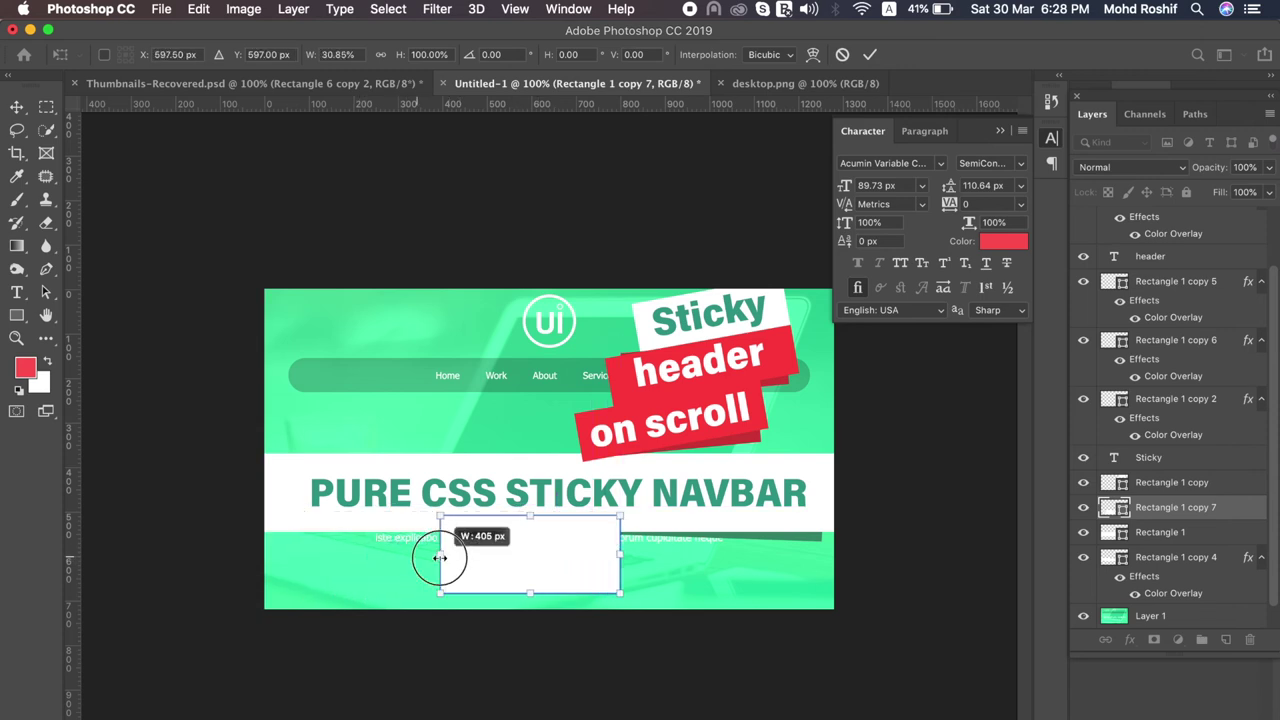
pyautogui.moveTo(531, 516); pyautogui.dragTo(530, 543)
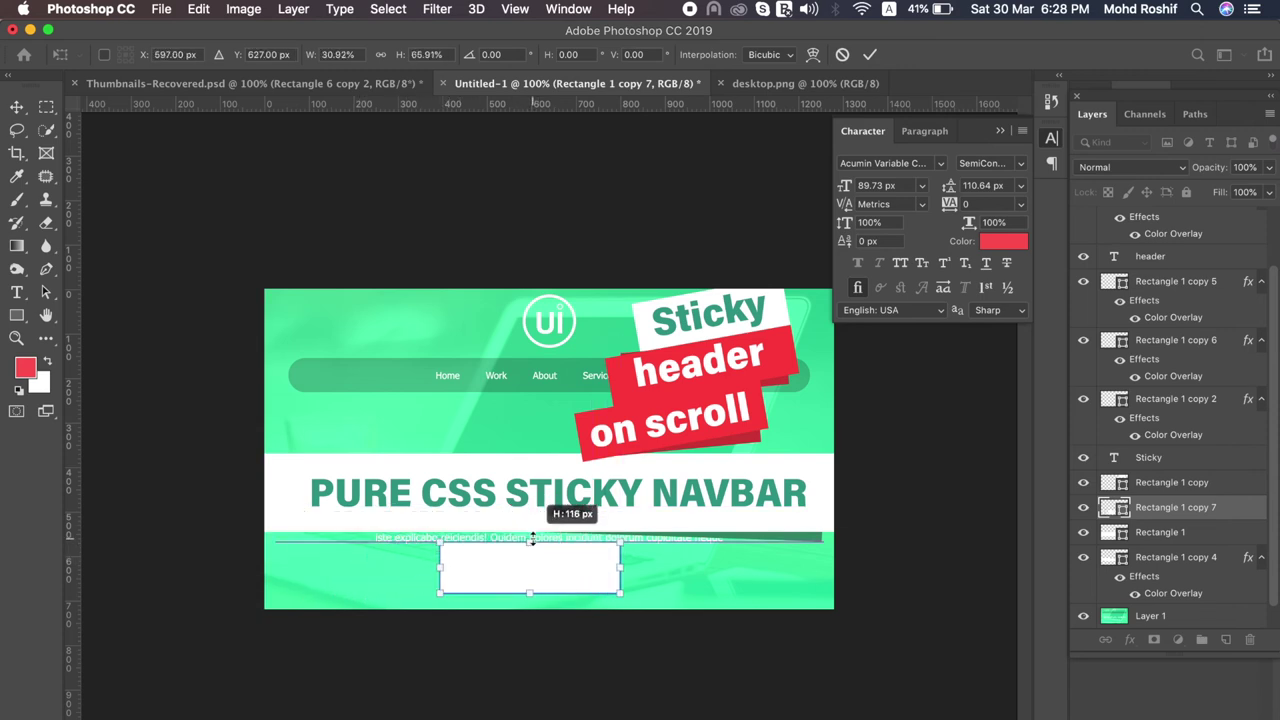
pyautogui.press('Return')
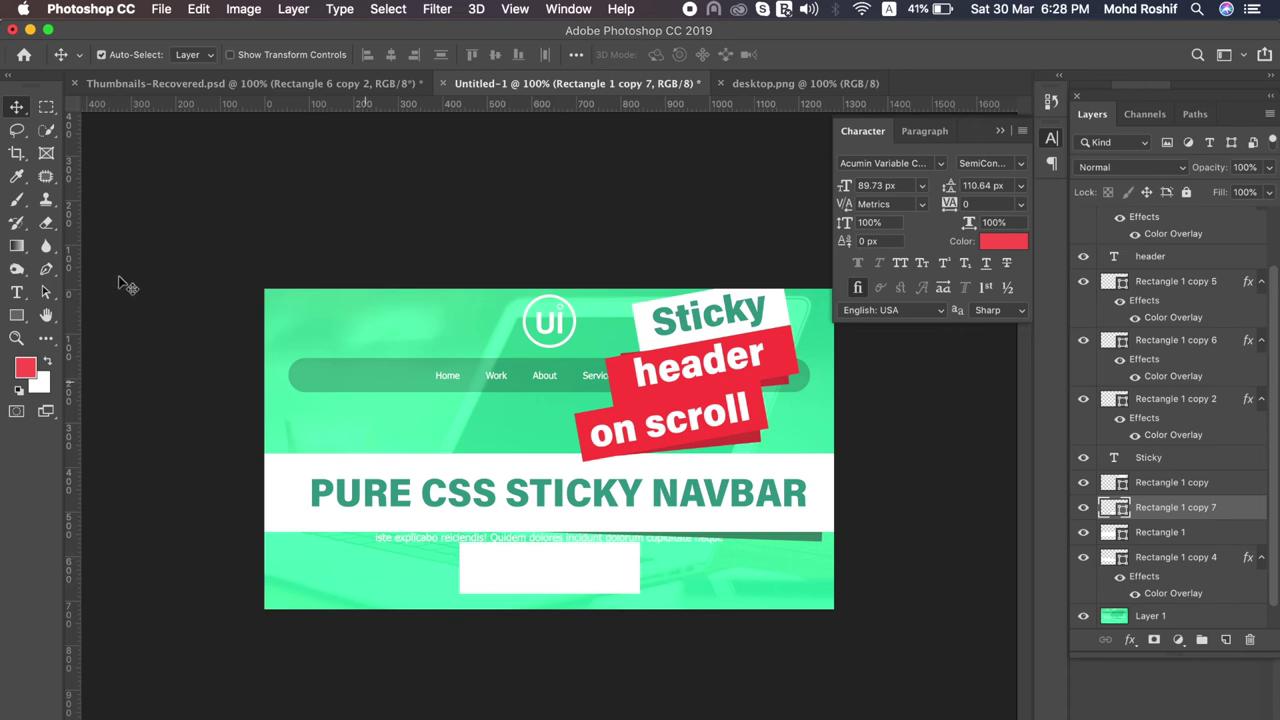
# Check the Thumbnails-Recovered reference, then set the small box's fill to No Color.
pyautogui.click(23, 316)
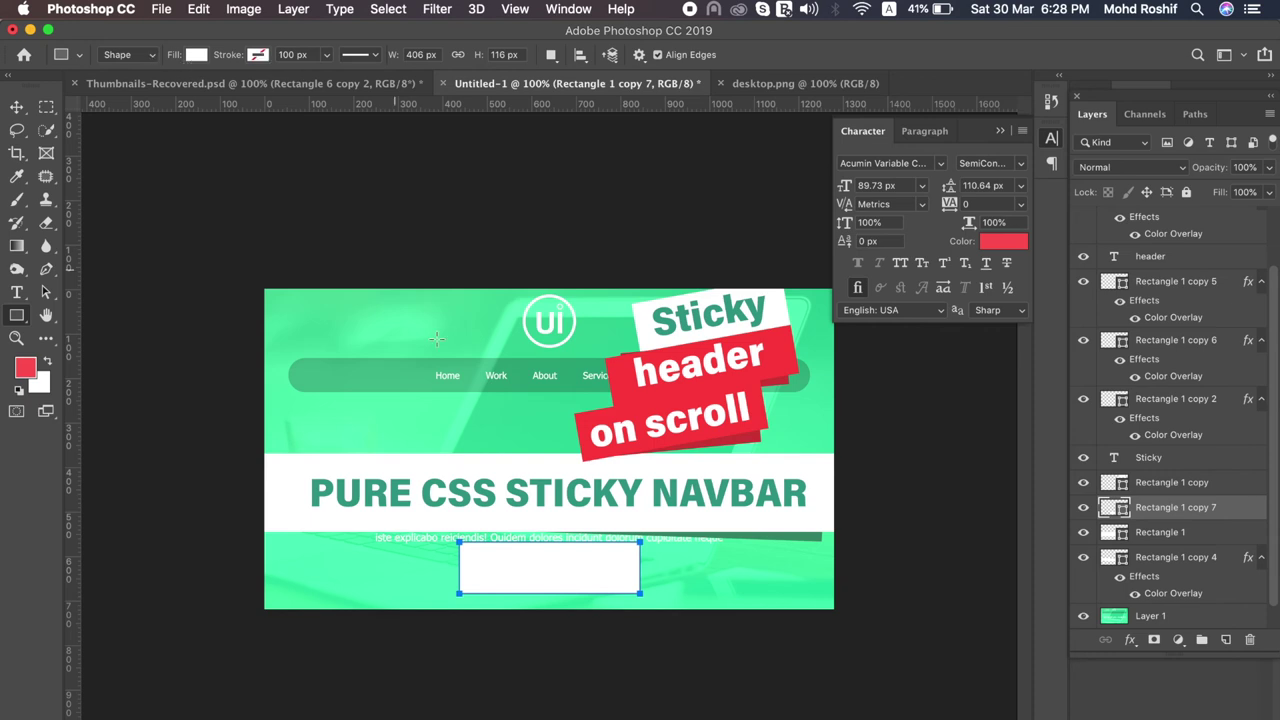
pyautogui.click(338, 86)
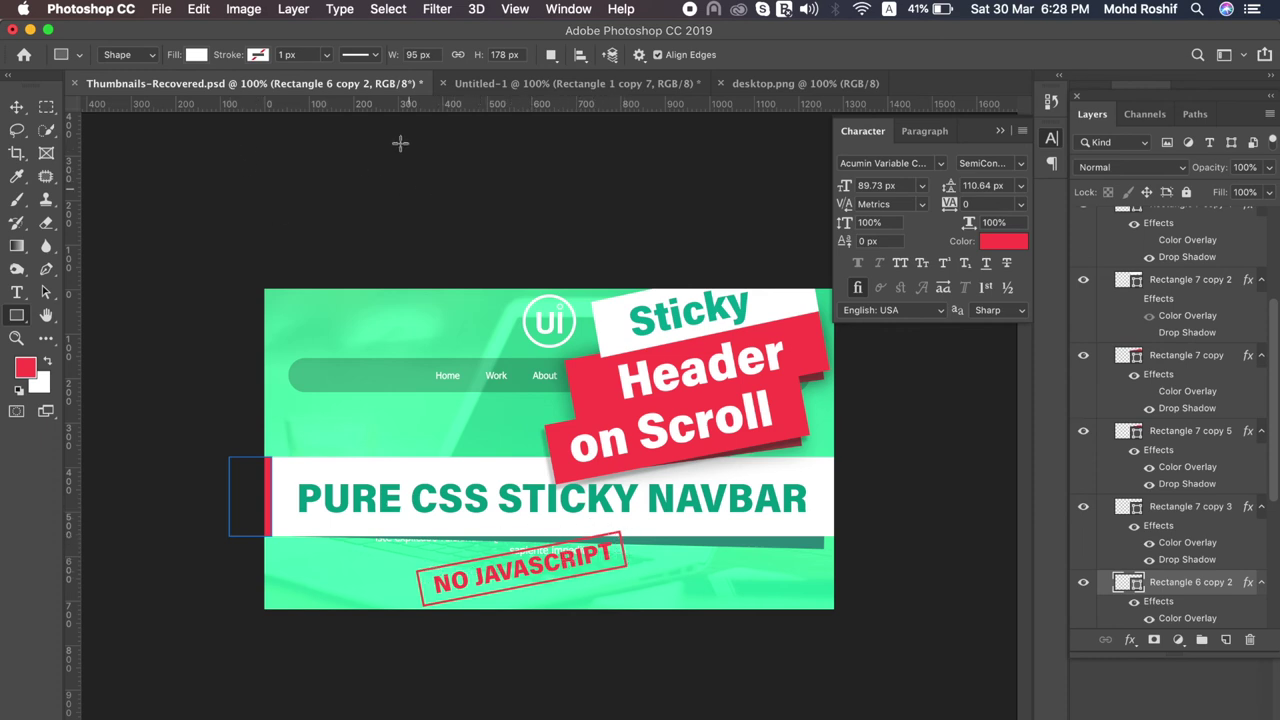
pyautogui.click(470, 84)
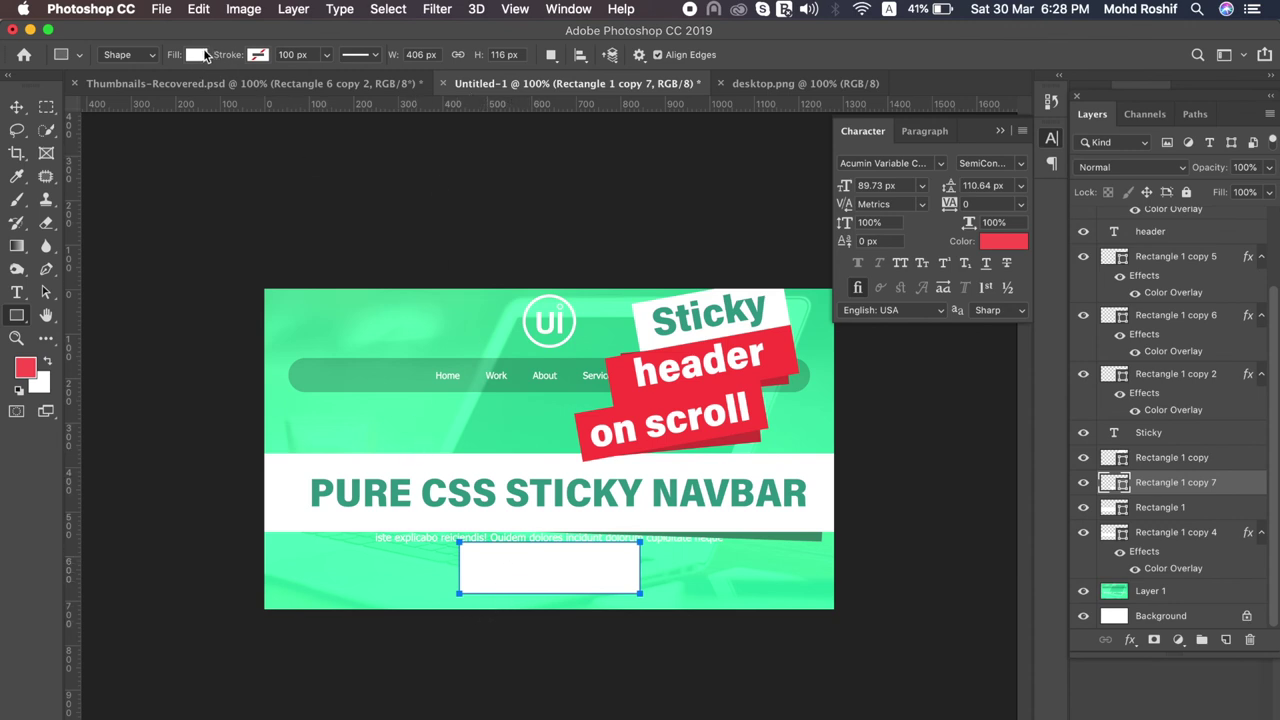
pyautogui.click(196, 55)
pyautogui.click(120, 92)
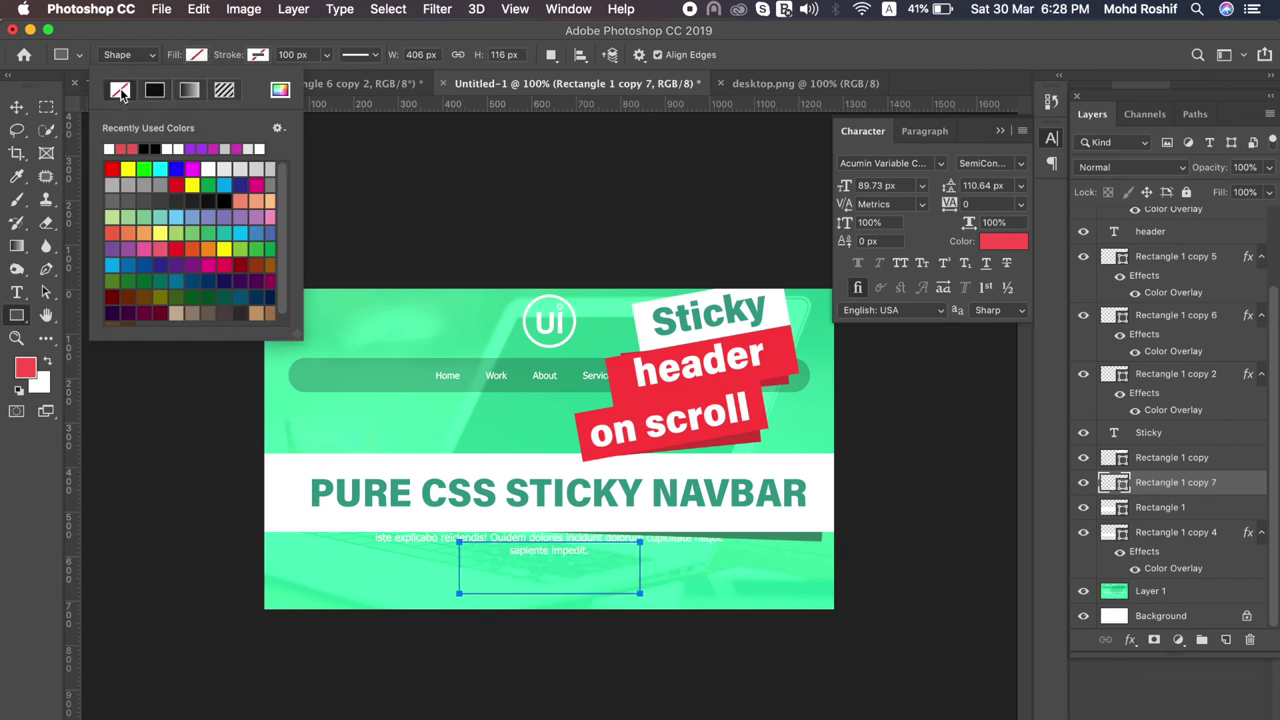
# Give the box a 5 px red stroke sampled from the canvas and shift it slightly right and down.
pyautogui.click(258, 55)
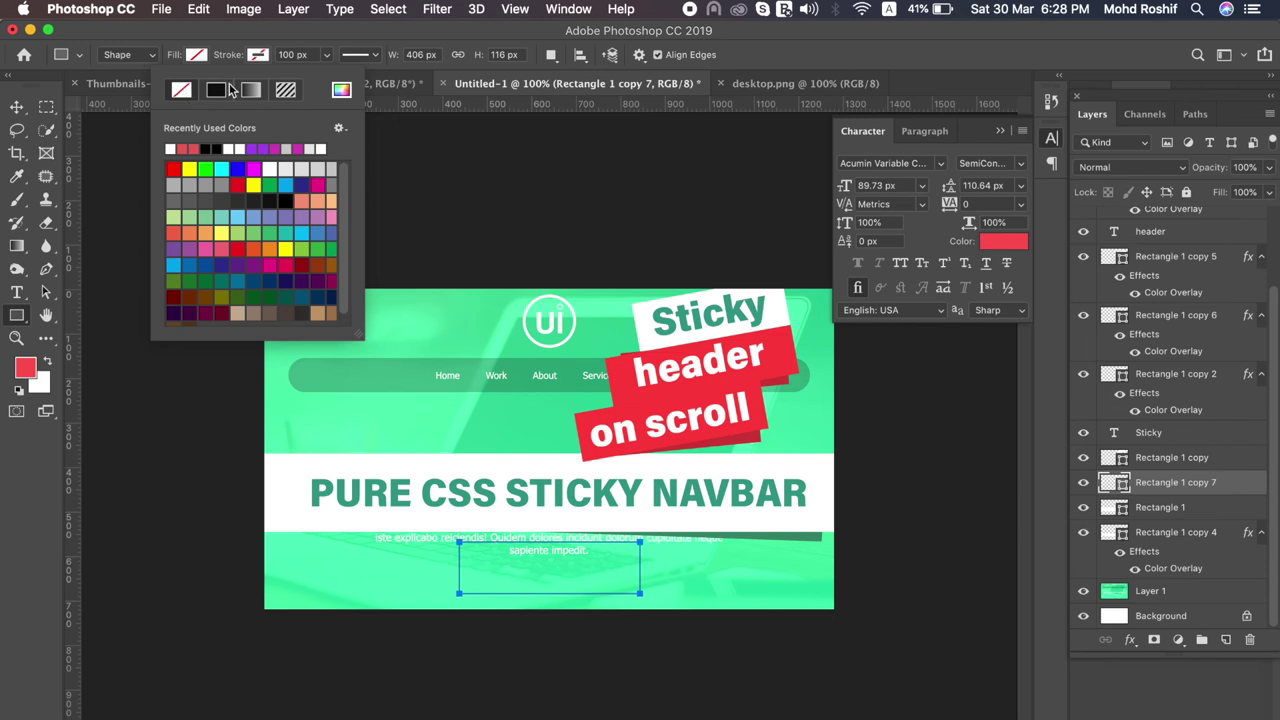
pyautogui.click(341, 90)
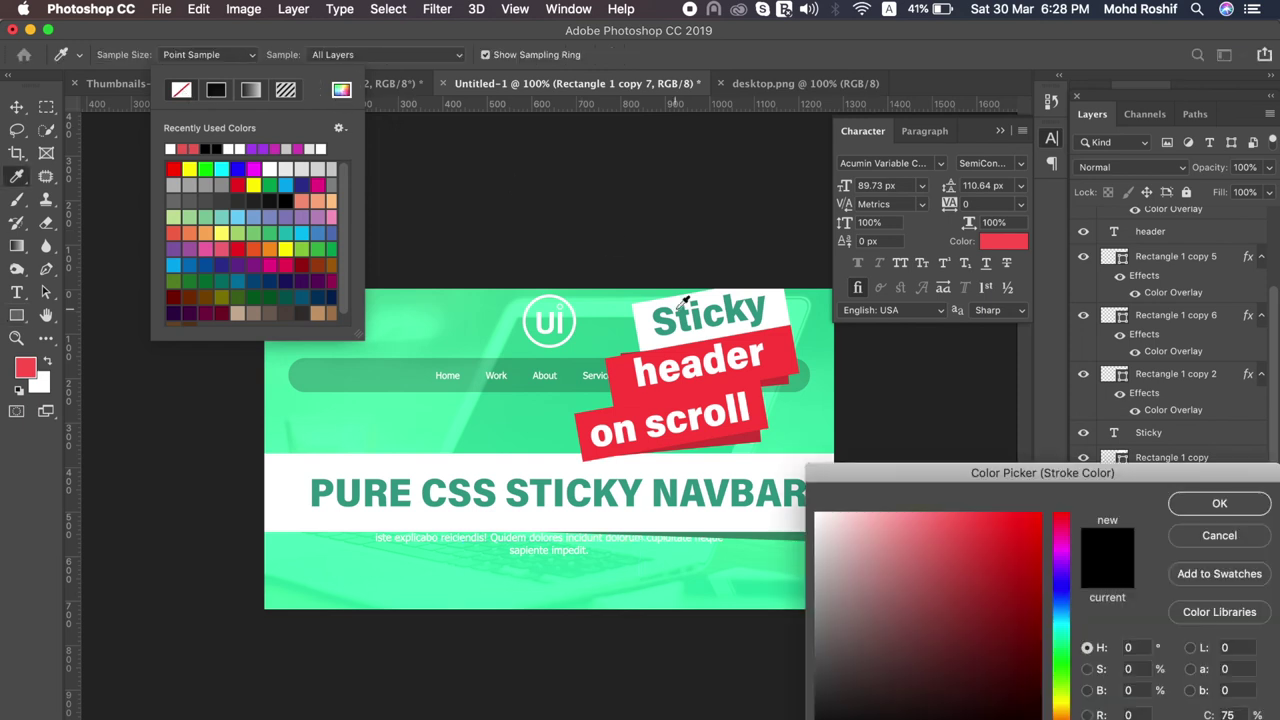
pyautogui.click(616, 407)
pyautogui.click(1190, 503)
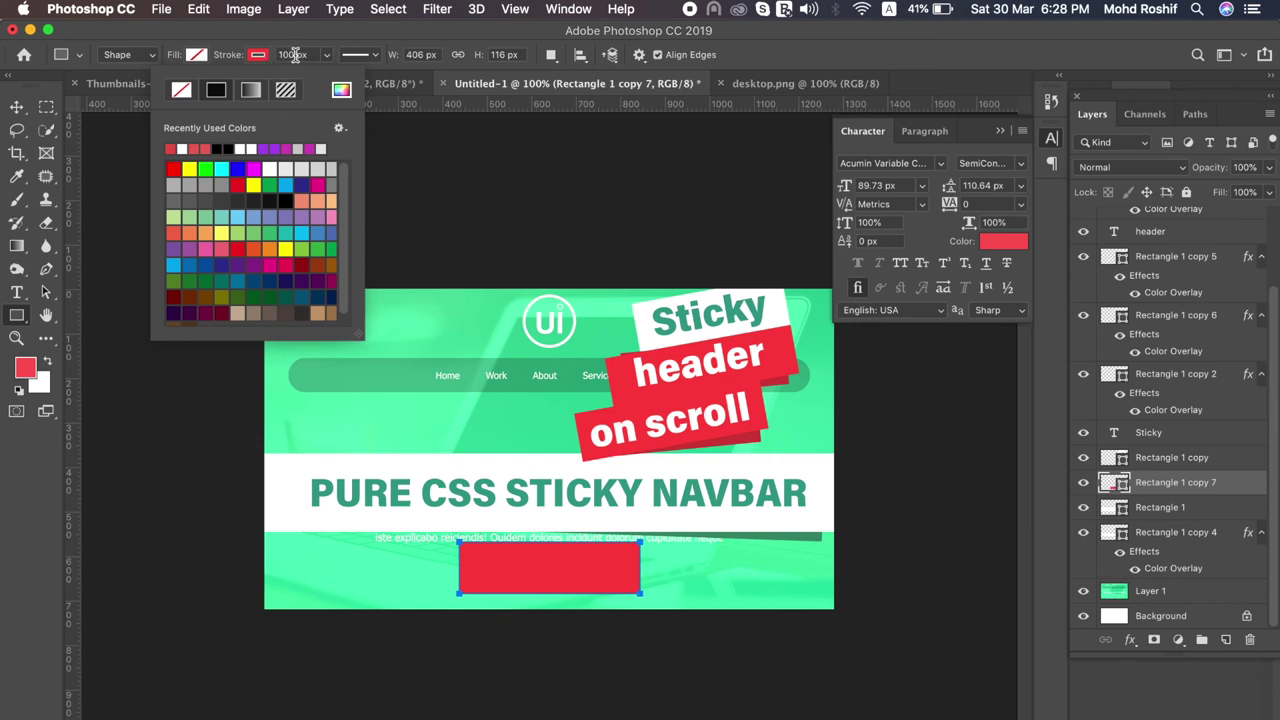
pyautogui.click(294, 55)
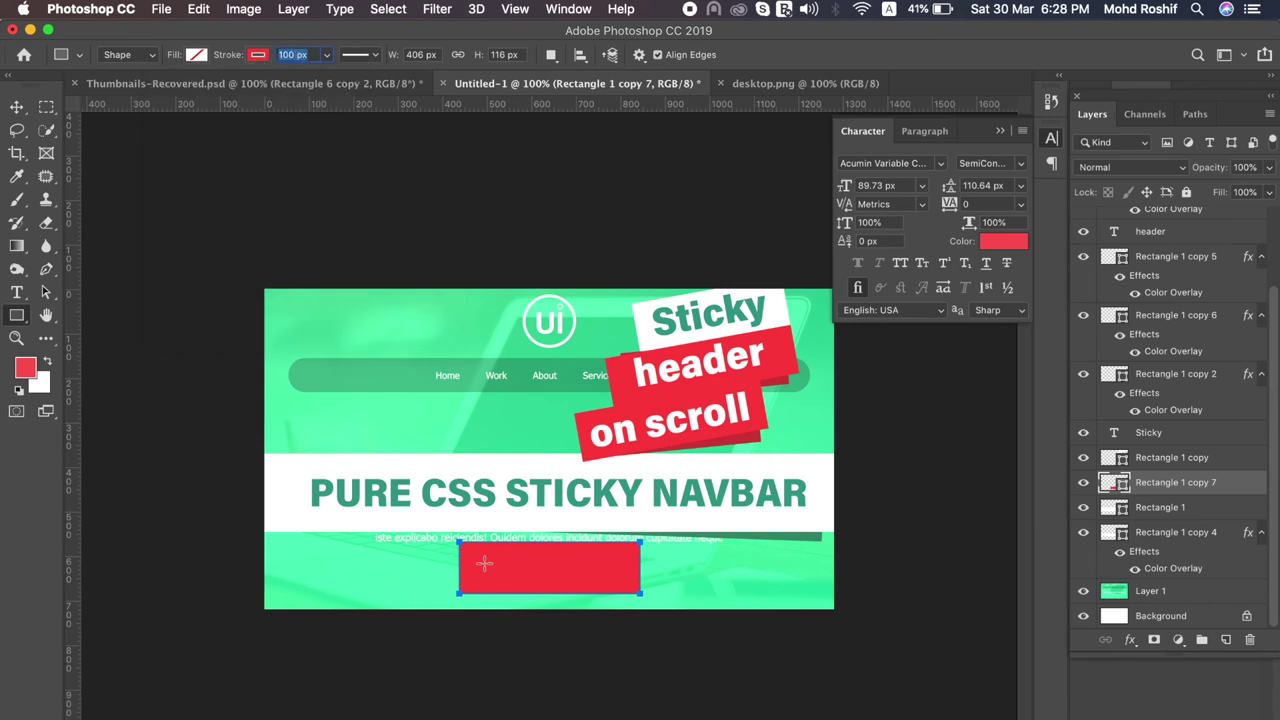
pyautogui.write('5')
pyautogui.press('Return')
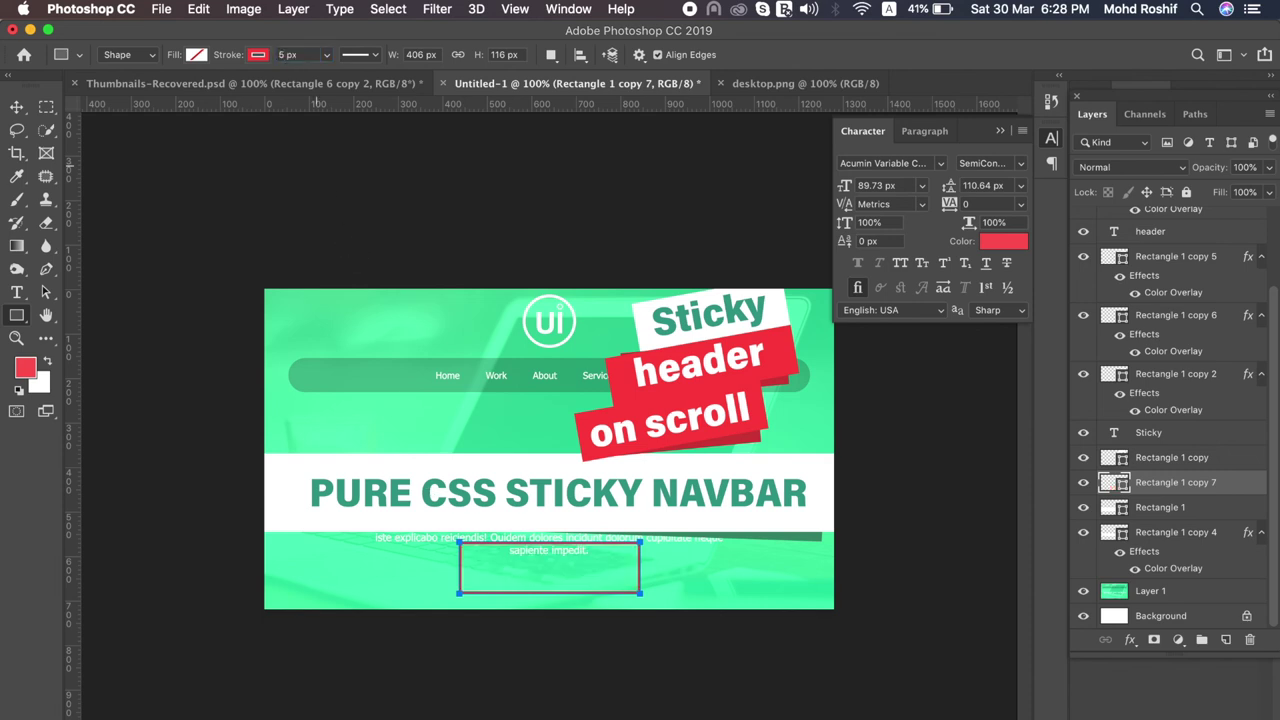
pyautogui.press('Return')
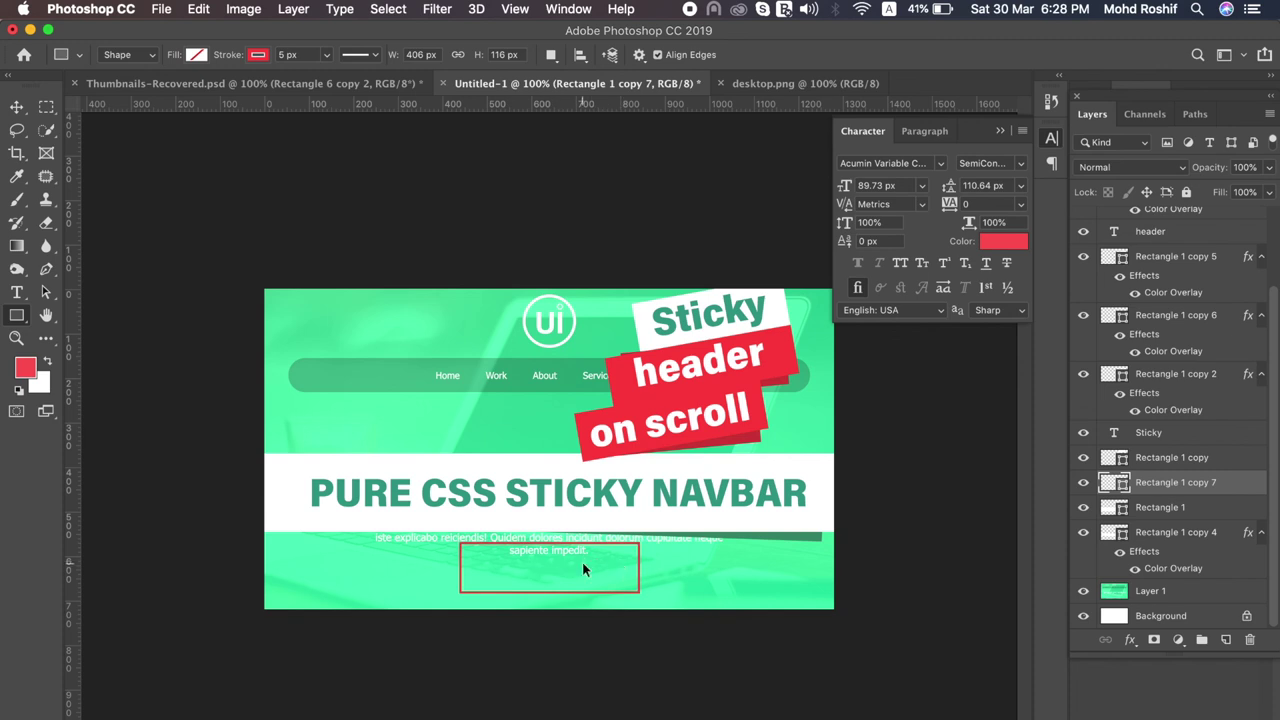
pyautogui.hotkey('ctrl', 't')
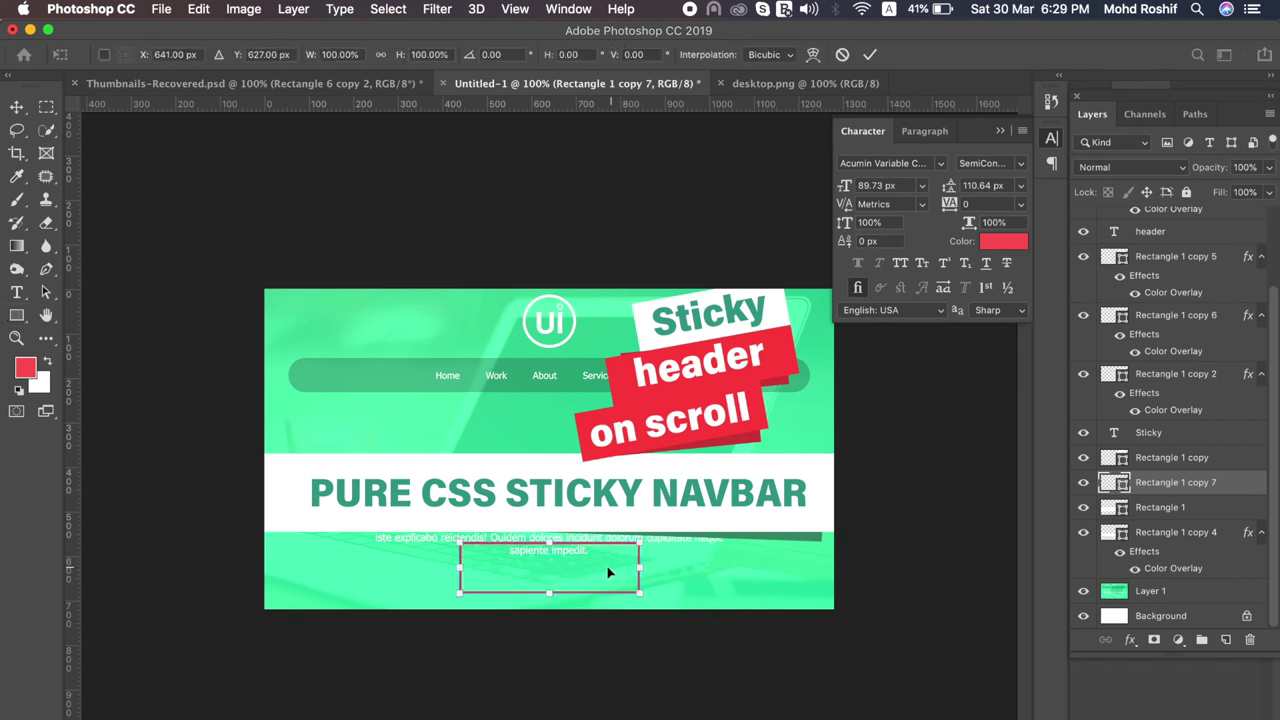
pyautogui.moveTo(594, 571); pyautogui.dragTo(604, 580)
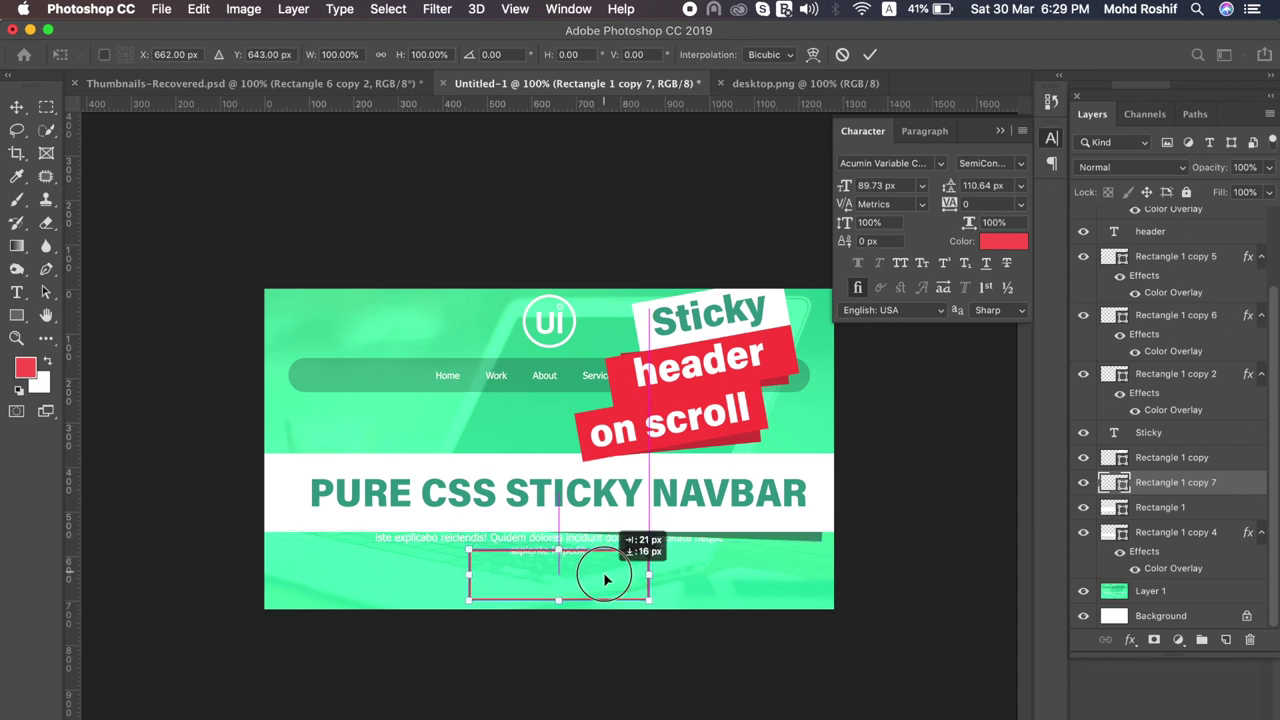
# Add 'No javascript' text in All Caps inside the red box and scale it to fit.
pyautogui.press('Return')
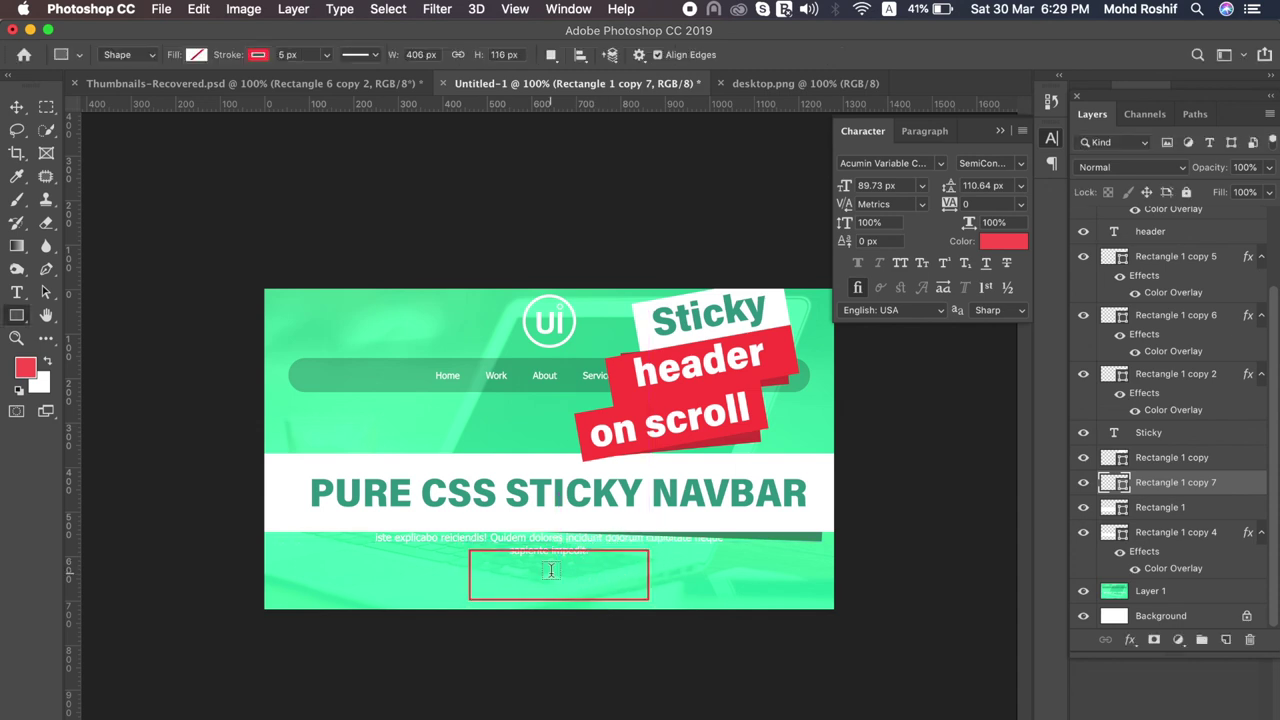
pyautogui.press('t')
pyautogui.click(503, 572)
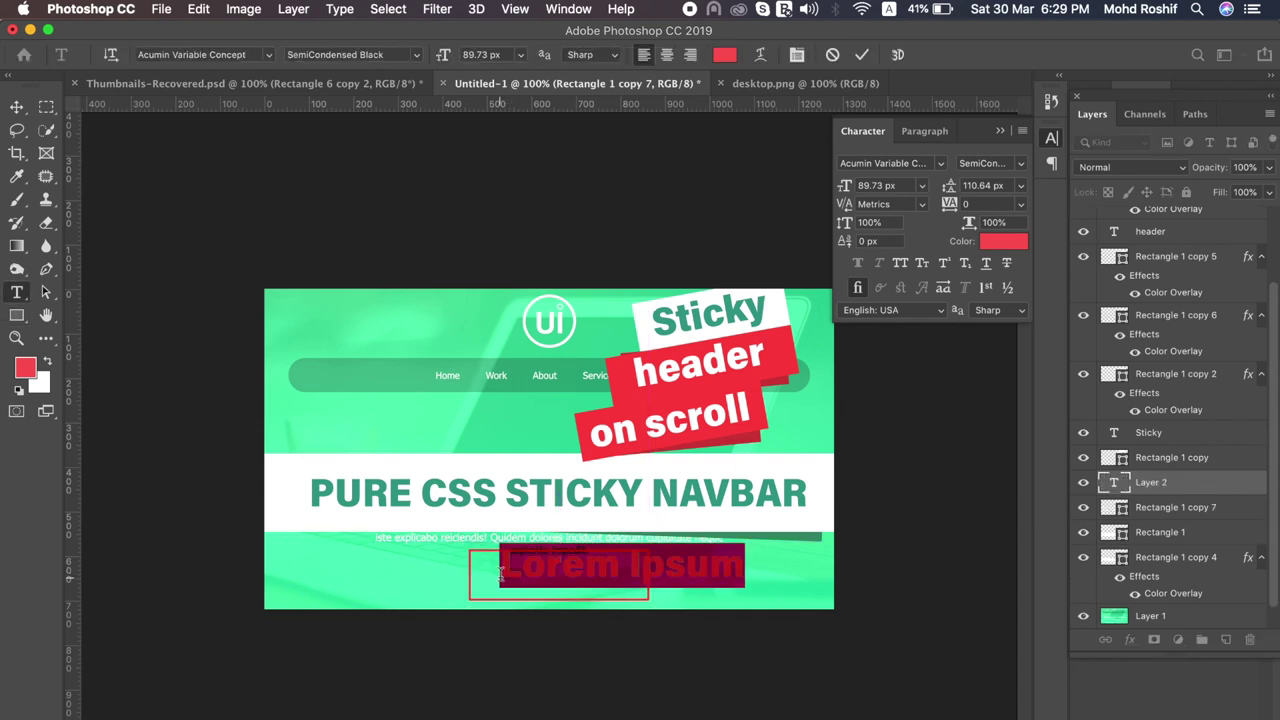
pyautogui.write('No javascript')
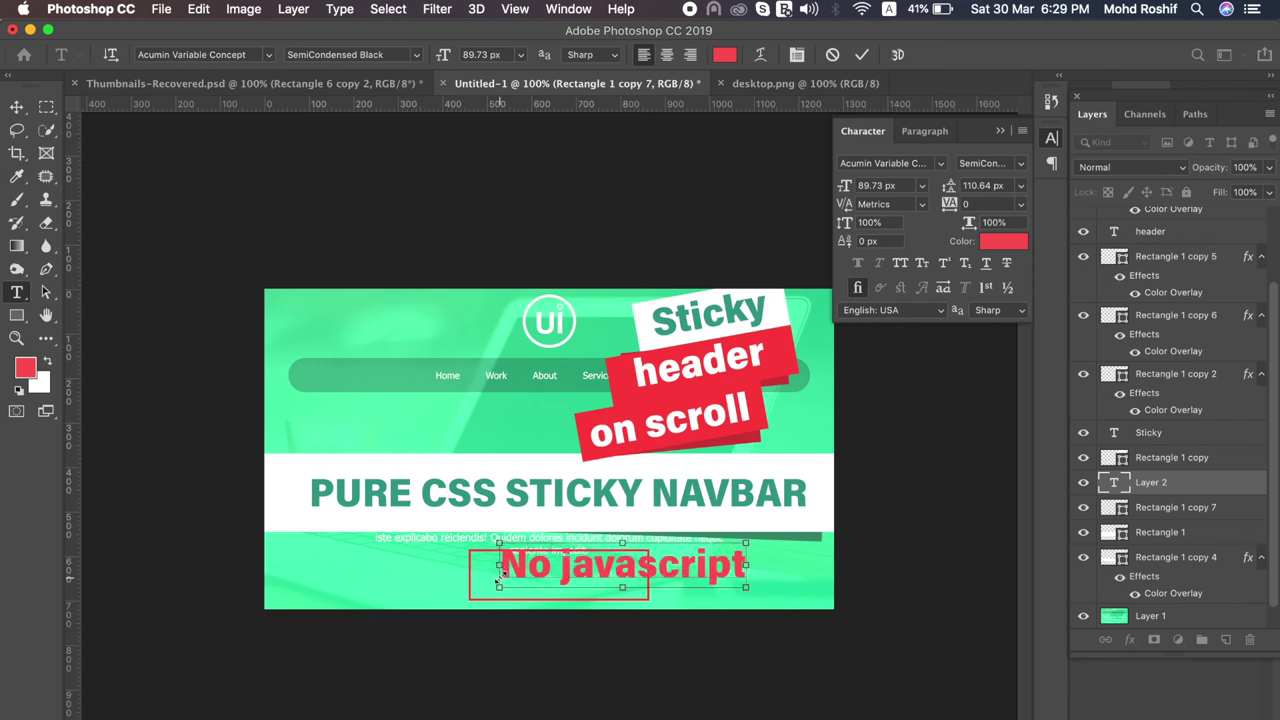
pyautogui.press('Escape')
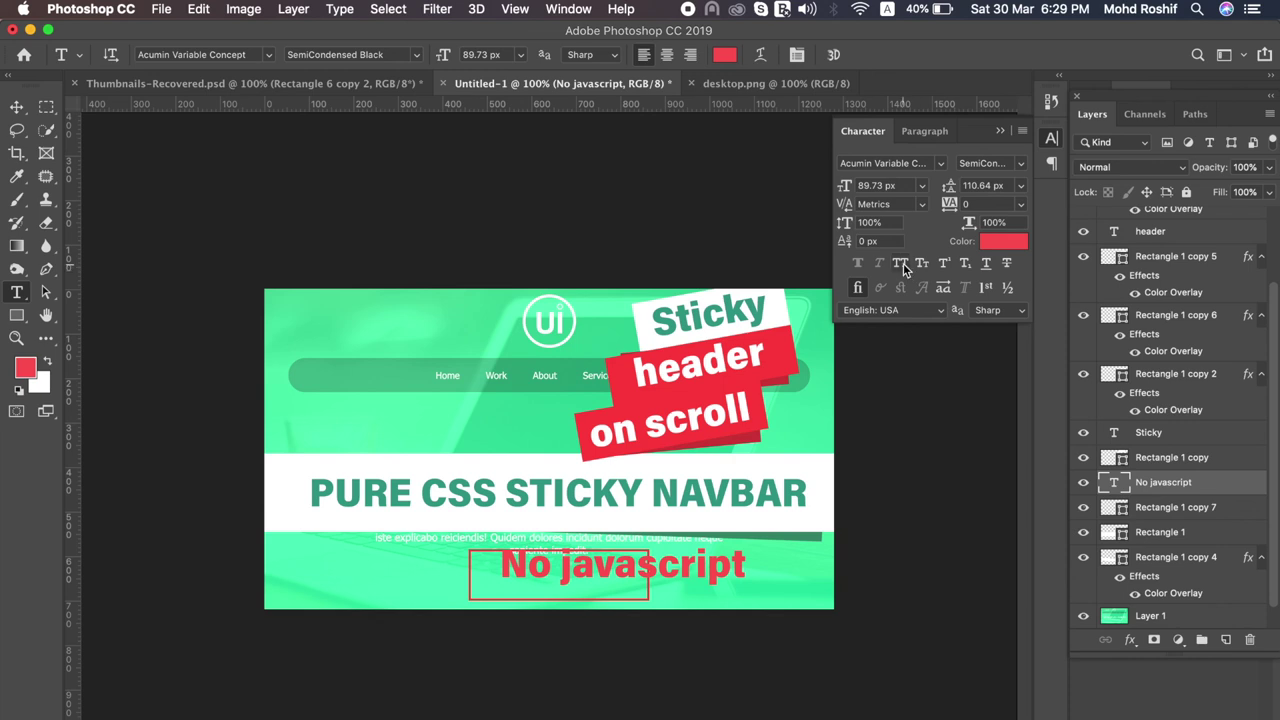
pyautogui.click(901, 263)
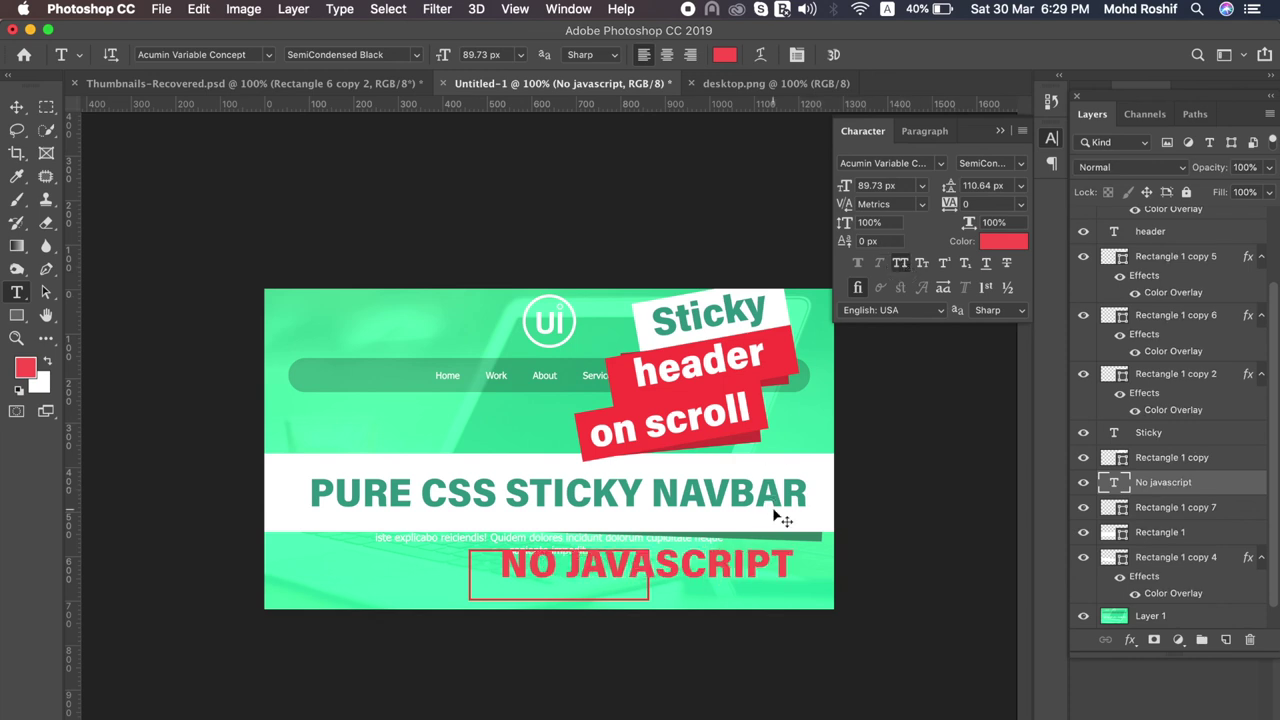
pyautogui.hotkey('ctrl', 't')
pyautogui.moveTo(796, 538)
pyautogui.mouseDown()
pyautogui.moveTo(660, 556)
pyautogui.moveTo(680, 560)
pyautogui.moveTo(681, 580)
pyautogui.mouseUp()
pyautogui.press('Return')
# Tilt the NO JAVASCRIPT text and red box together counter-clockwise like a stamp.
pyautogui.click(600, 598)
pyautogui.click(617, 585)
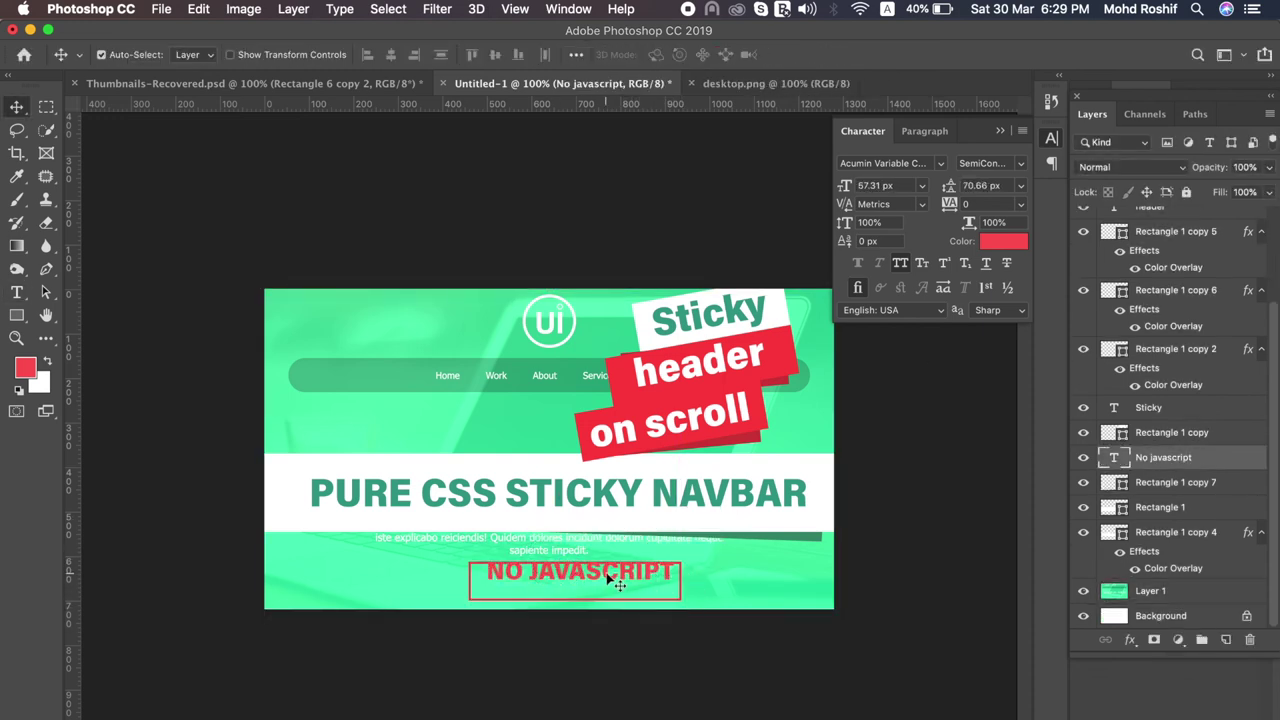
pyautogui.keyDown('shift'); pyautogui.click(612, 597); pyautogui.keyUp('shift')
pyautogui.hotkey('ctrl', 't')
pyautogui.moveTo(690, 518); pyautogui.dragTo(672, 502)
pyautogui.press('Return')
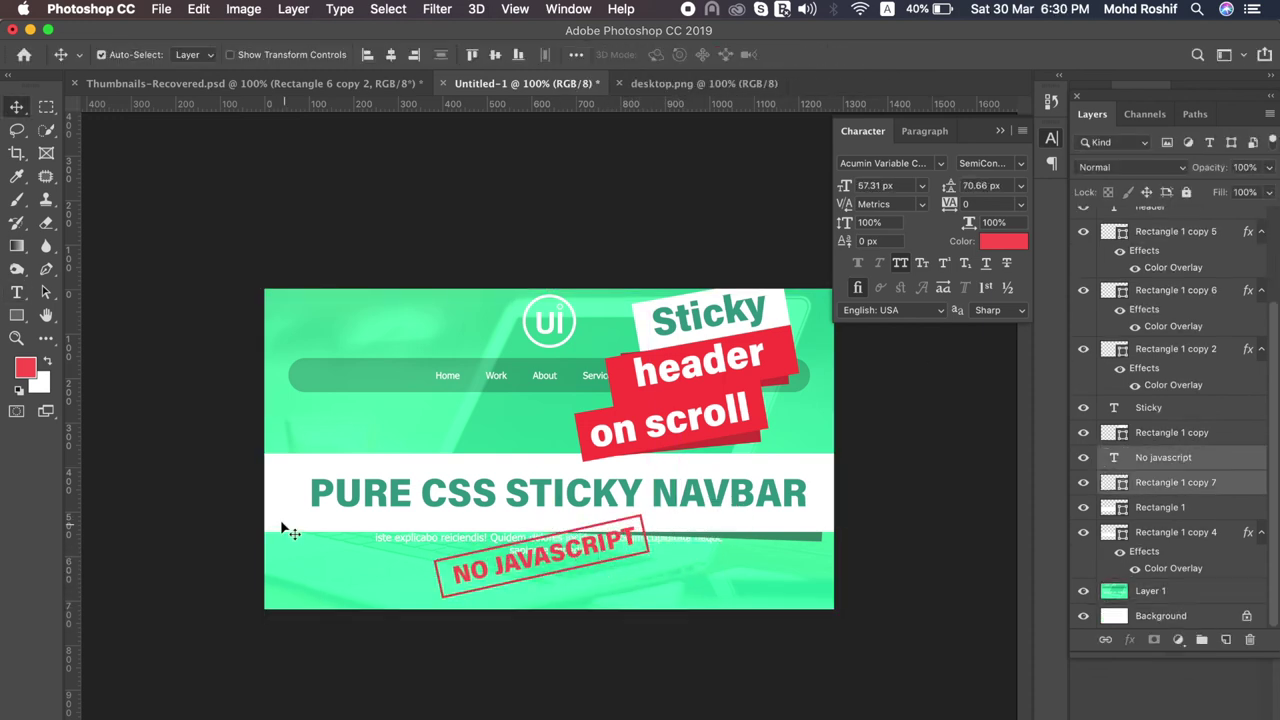
# Draw a 24×179 px red strip, Rectangle 2, on the banner's left edge with no stroke.
pyautogui.click(281, 520)
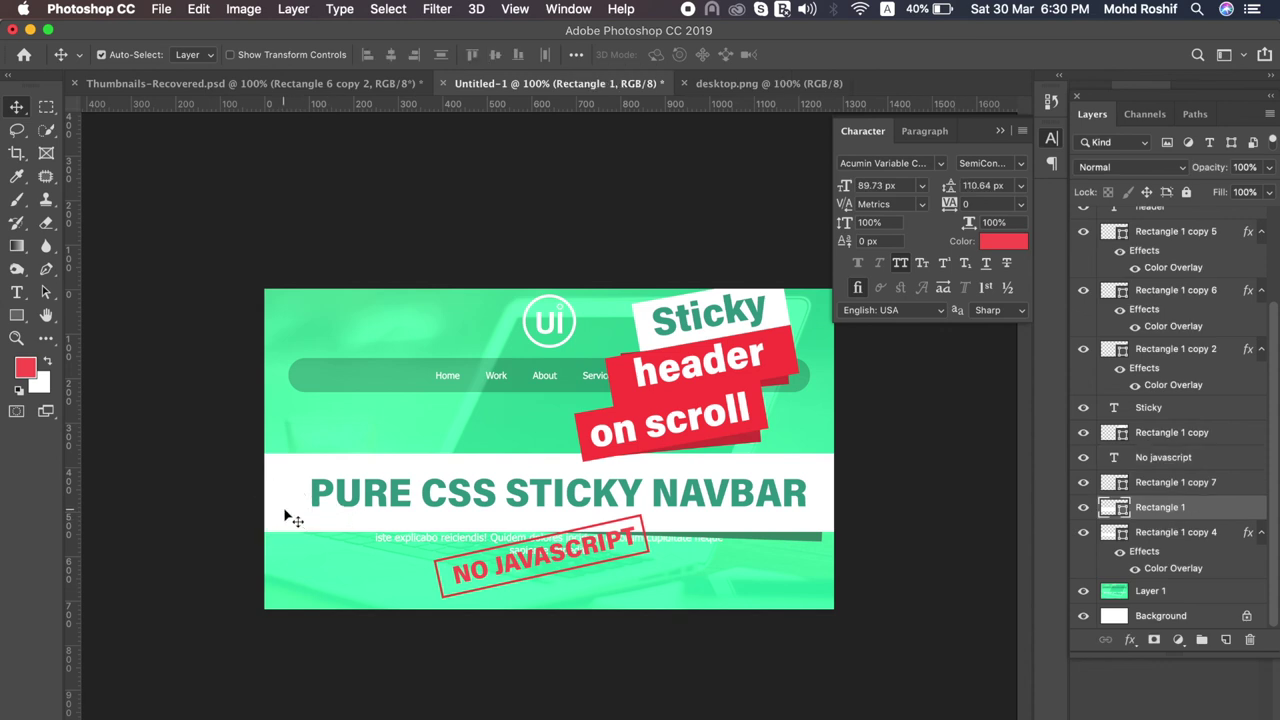
pyautogui.hotkey('ctrl', 'shift', 'alt', 'n')
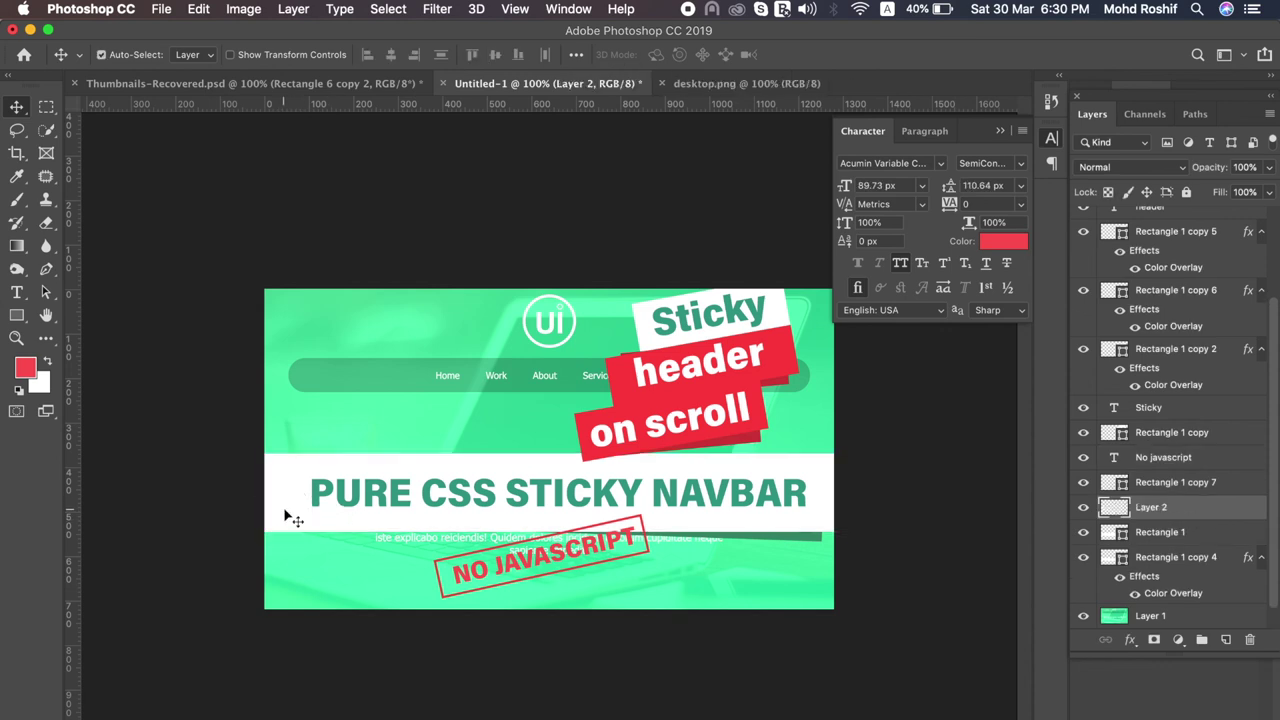
pyautogui.press('m')
pyautogui.click(17, 316)
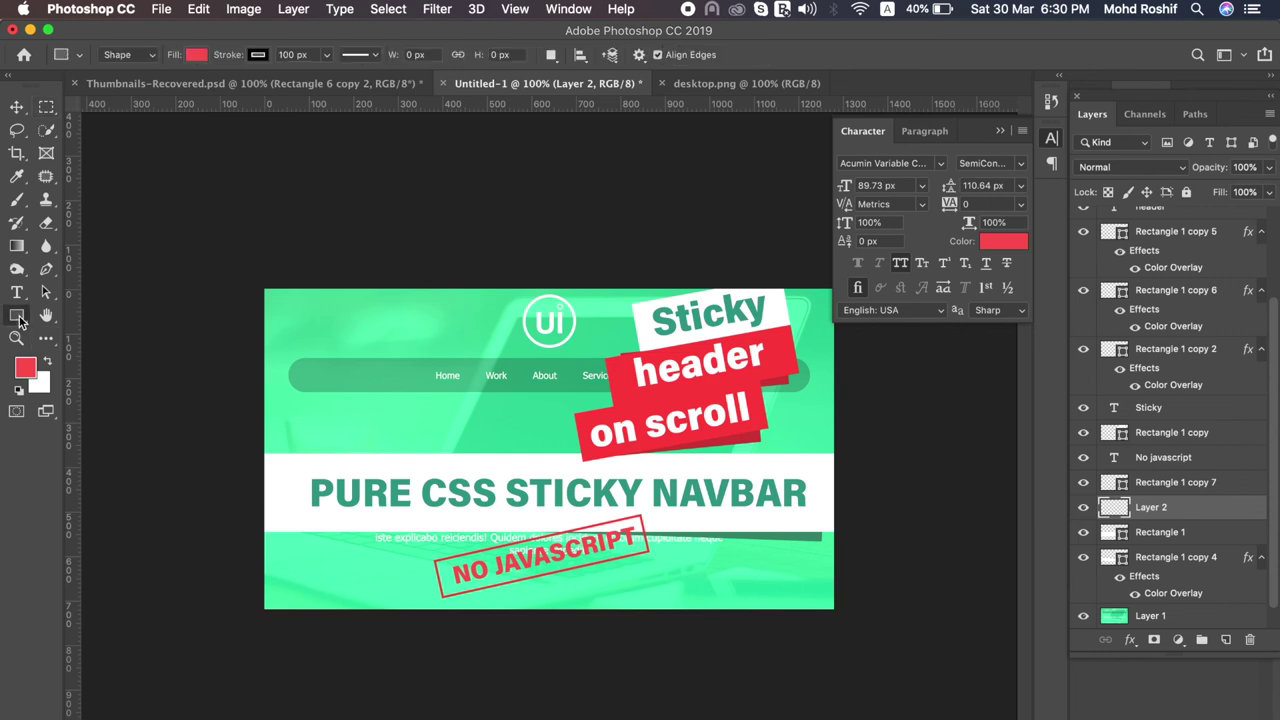
pyautogui.moveTo(259, 453); pyautogui.dragTo(270, 530)
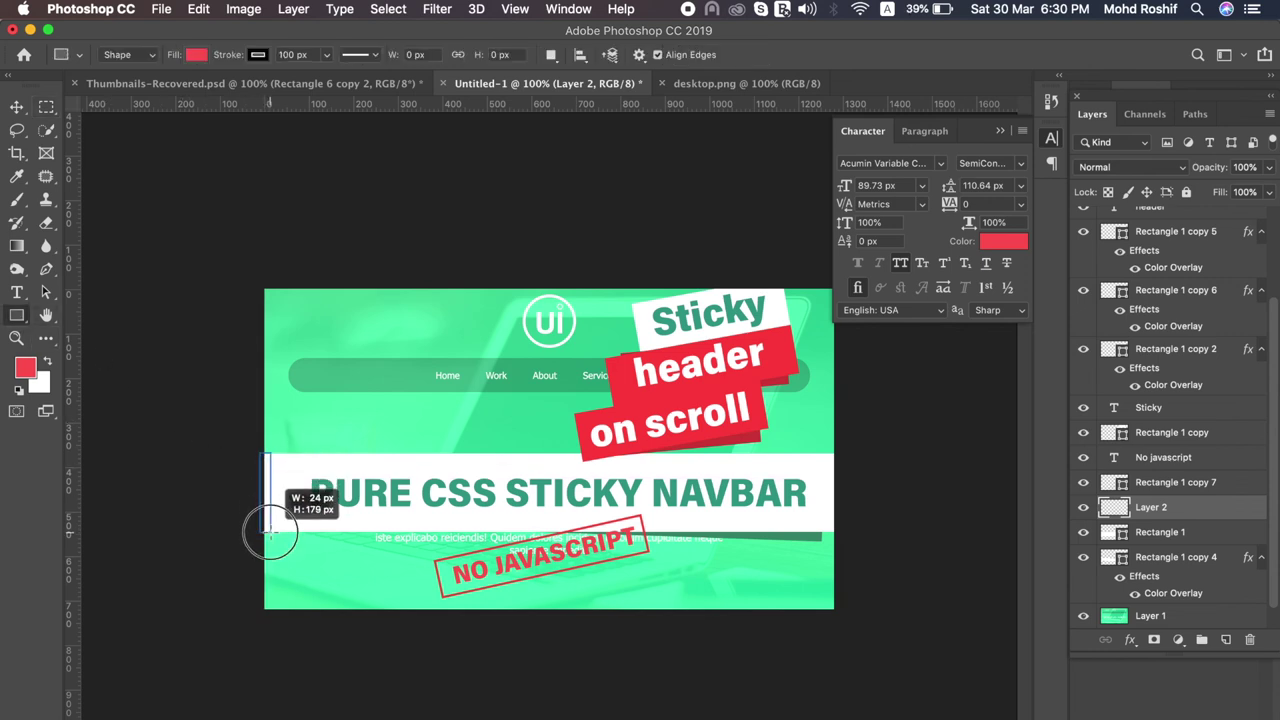
pyautogui.moveTo(270, 530); pyautogui.dragTo(268, 534)
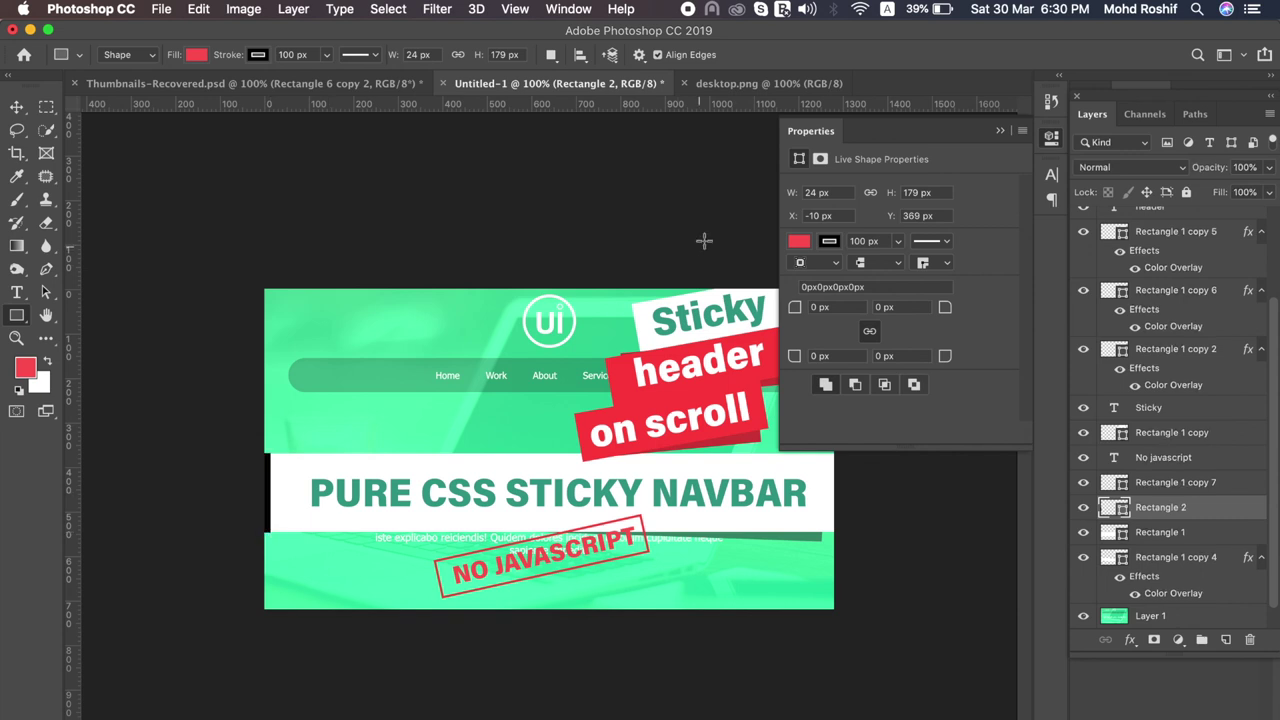
pyautogui.click(196, 55)
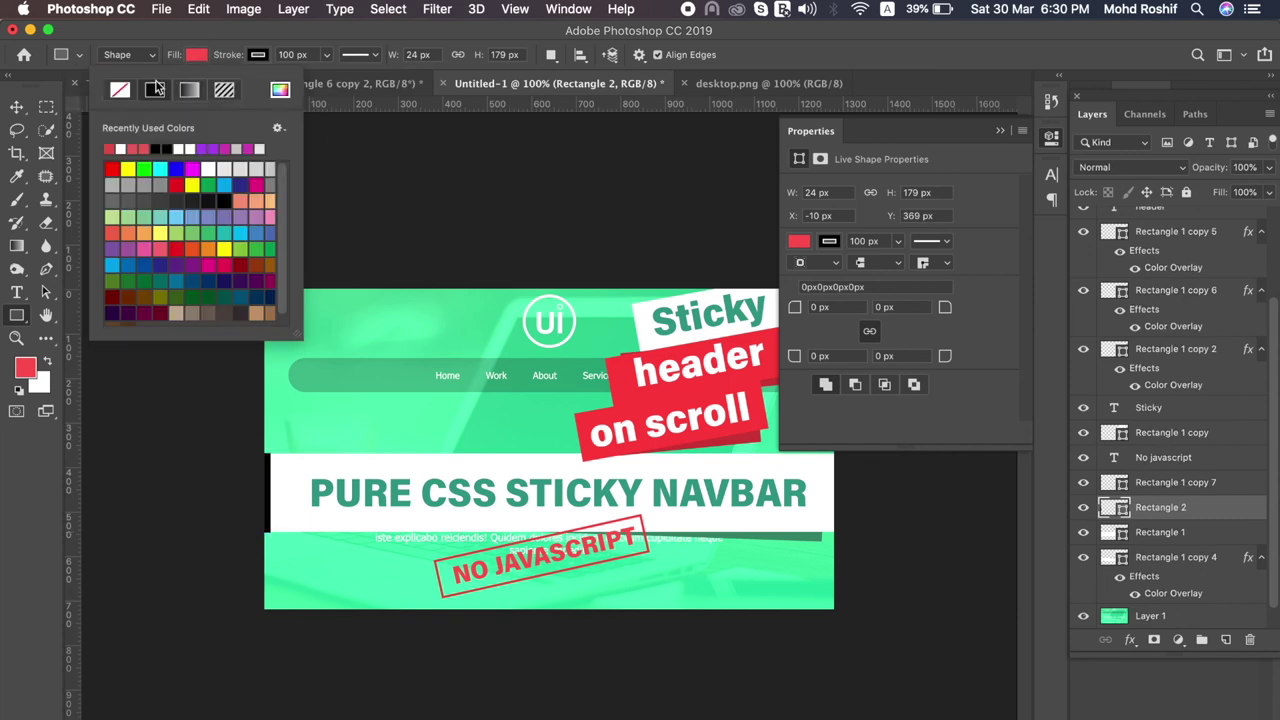
pyautogui.click(258, 55)
pyautogui.click(183, 90)
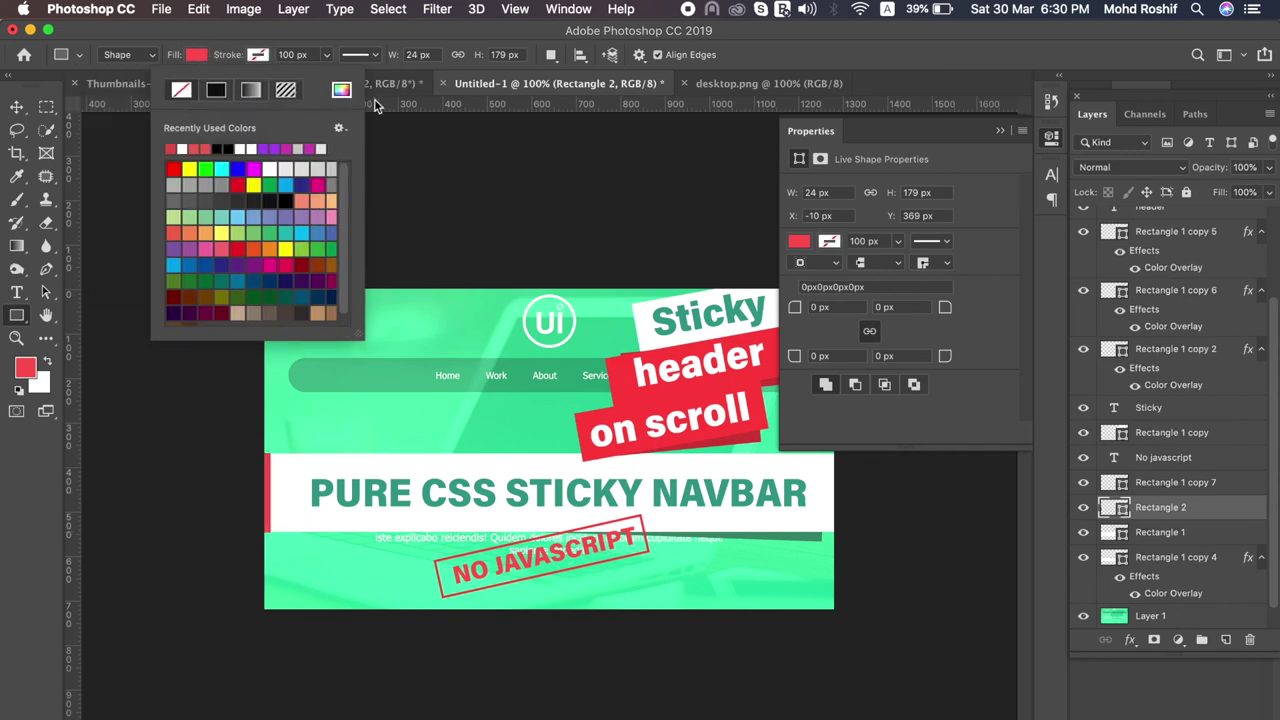
pyautogui.click(657, 177)
pyautogui.press('v')
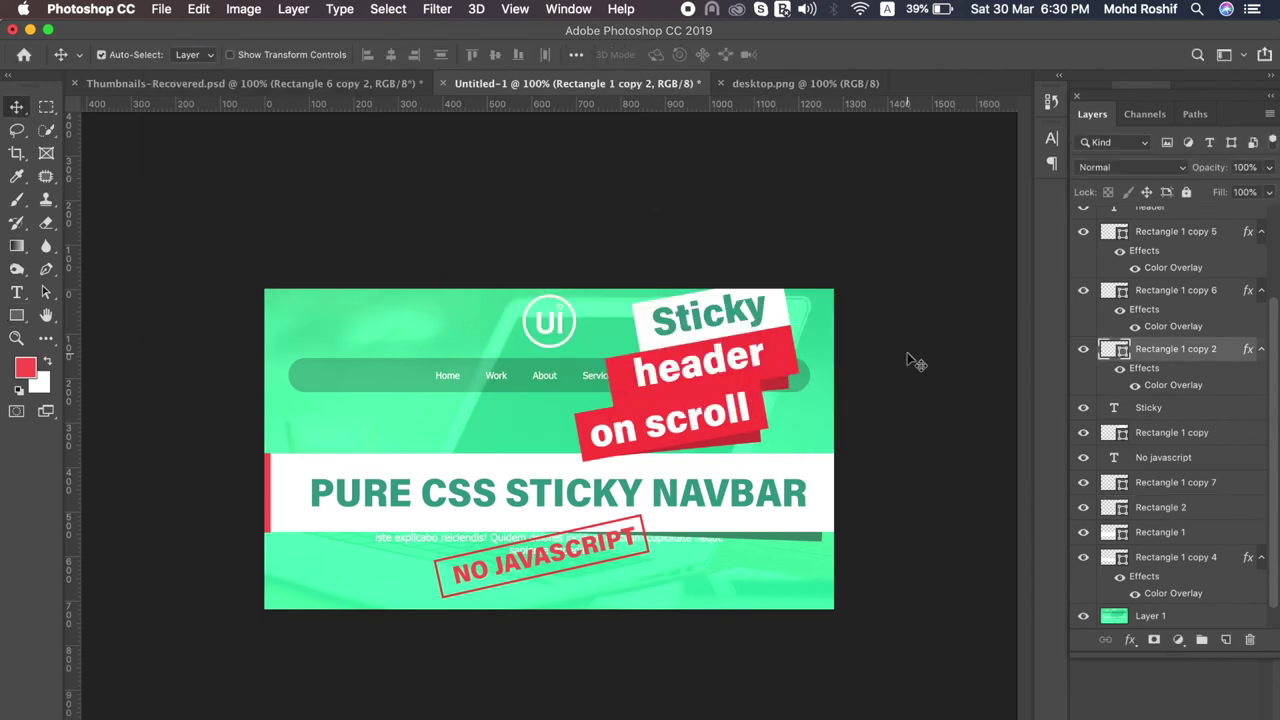